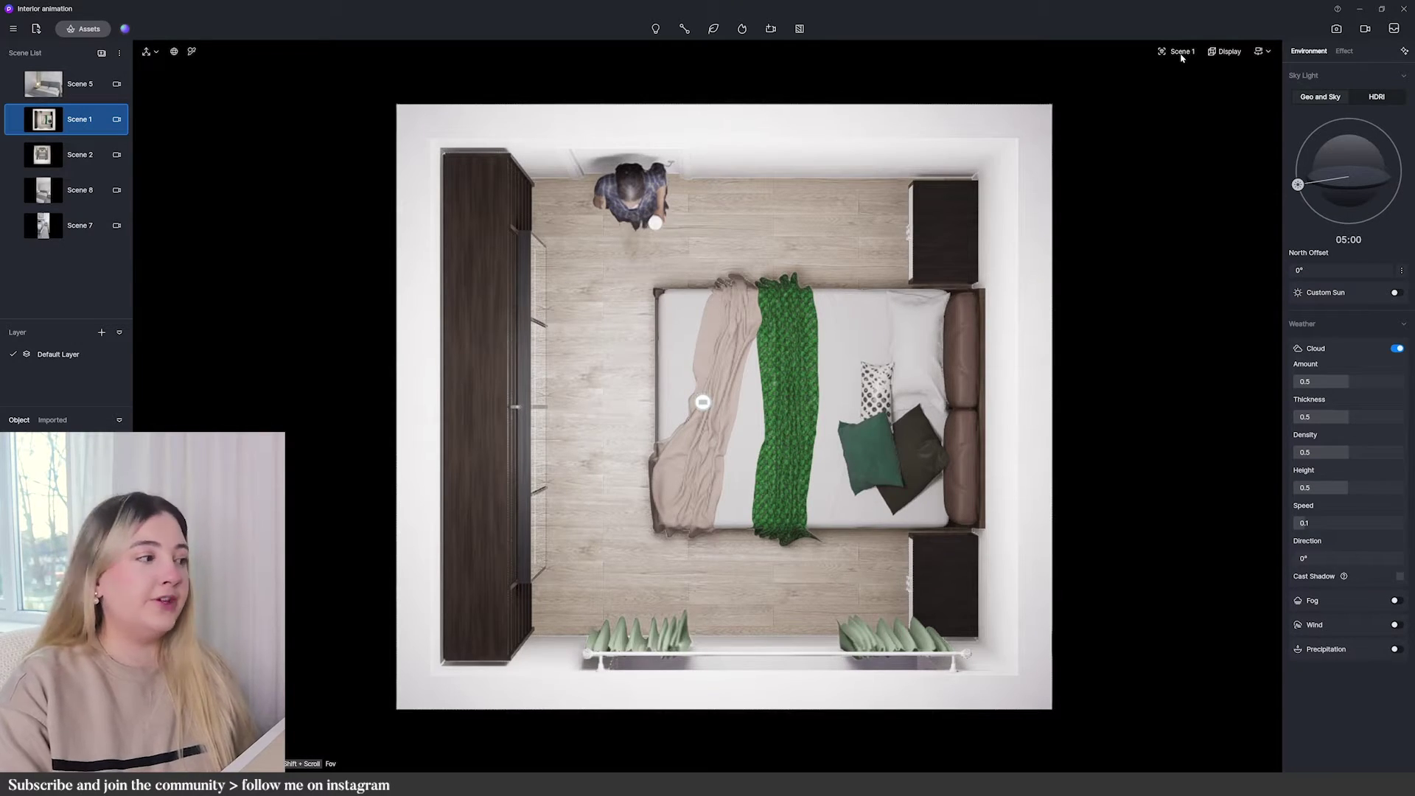
Switch Scene 1 to a top-down view, sync the model via LiveSync, and select the animated curtain.
click(1181, 54)
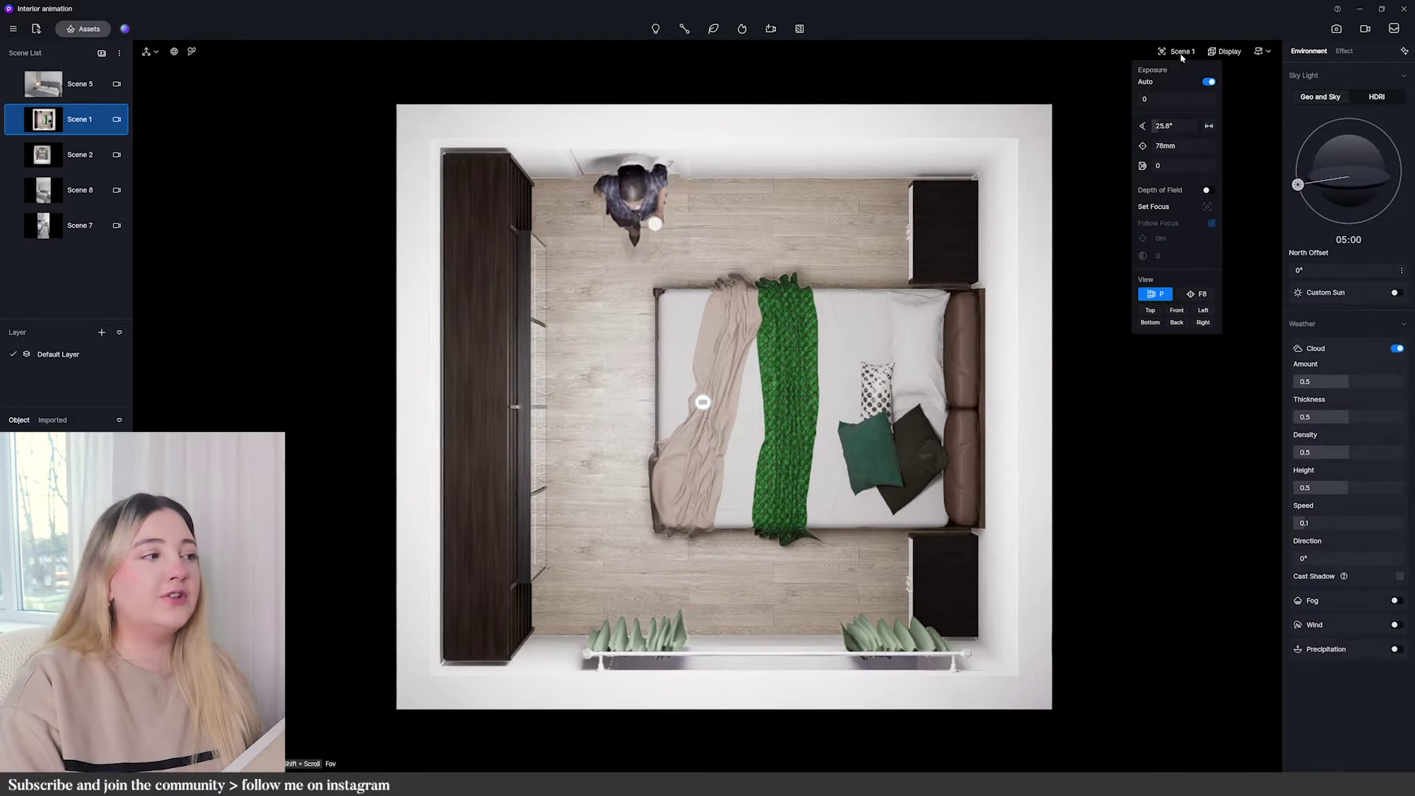
click(1151, 312)
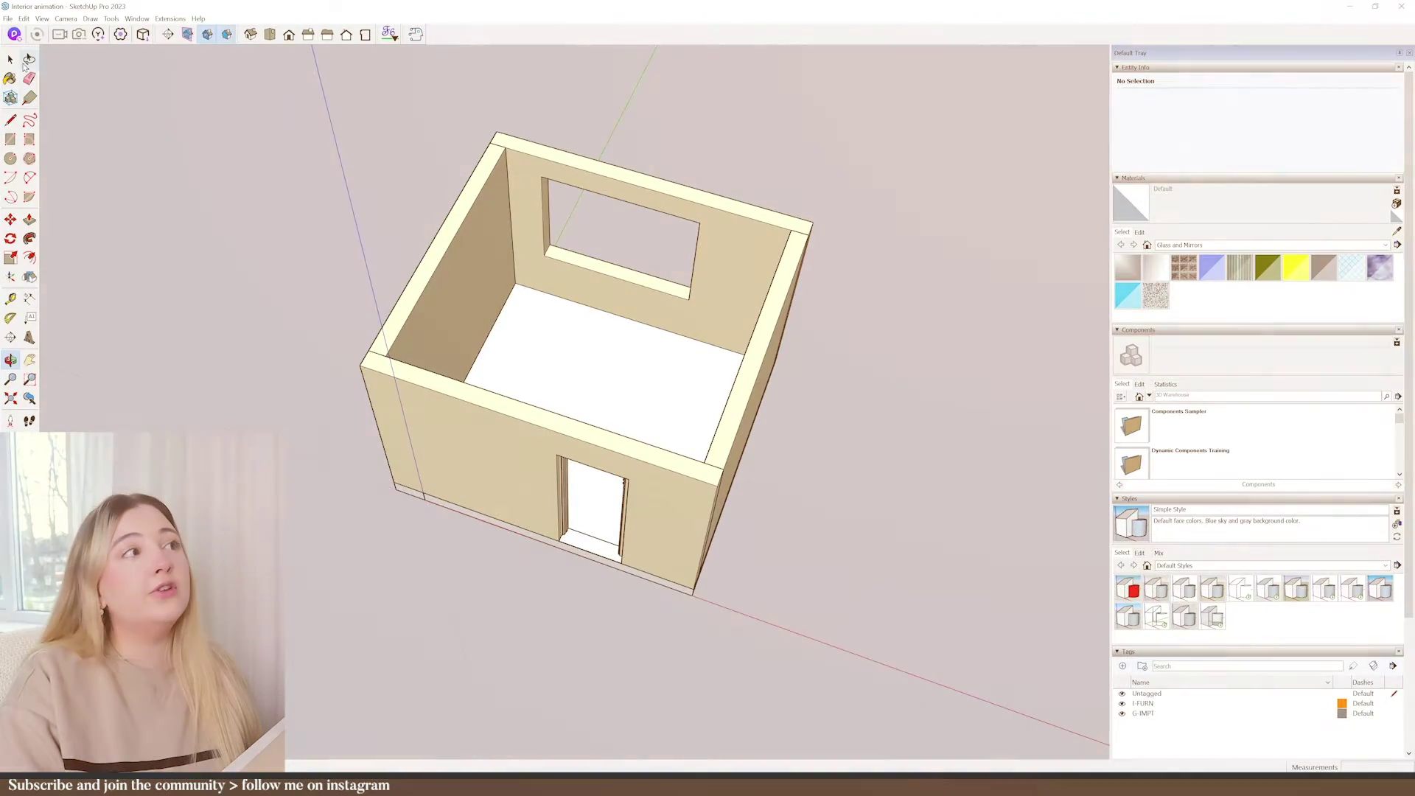
click(14, 33)
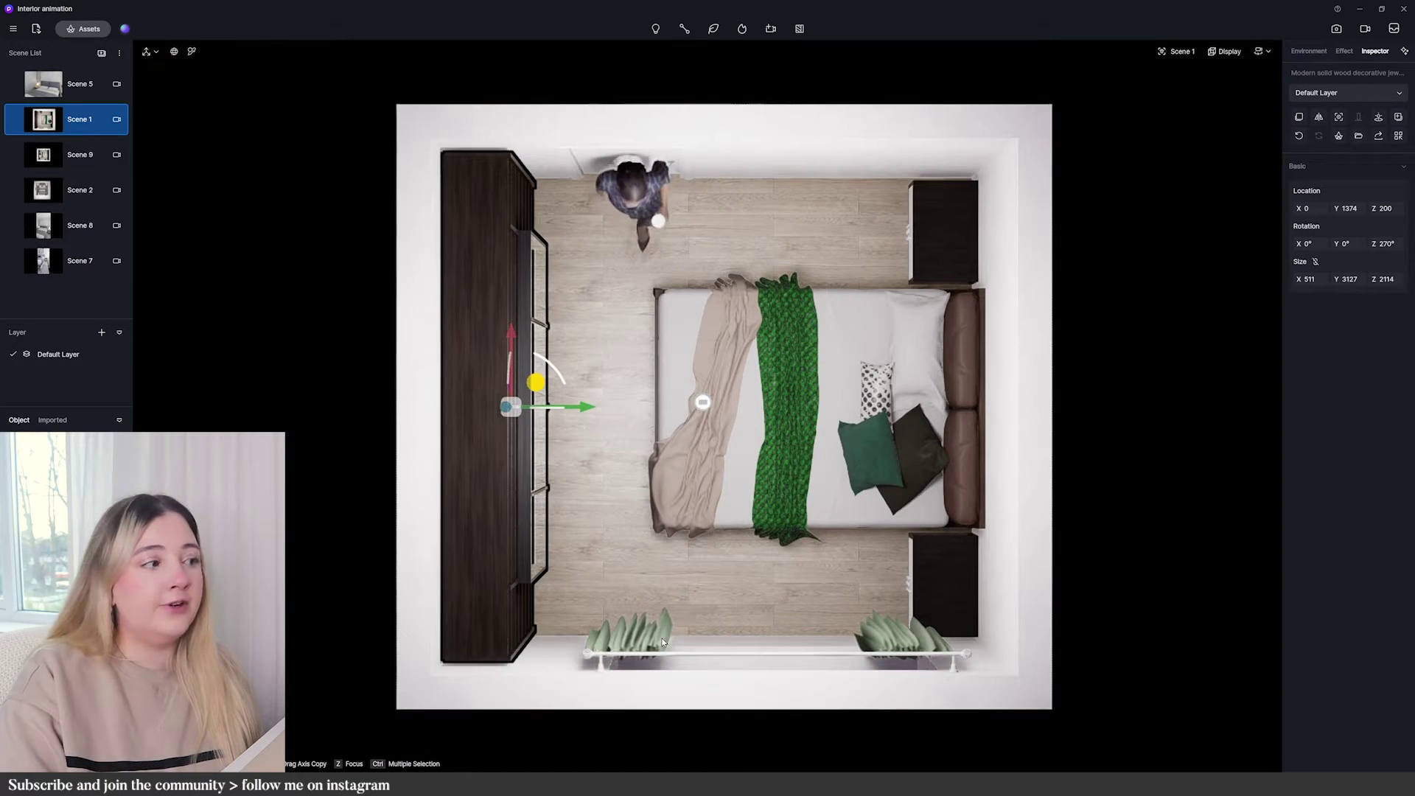
click(755, 660)
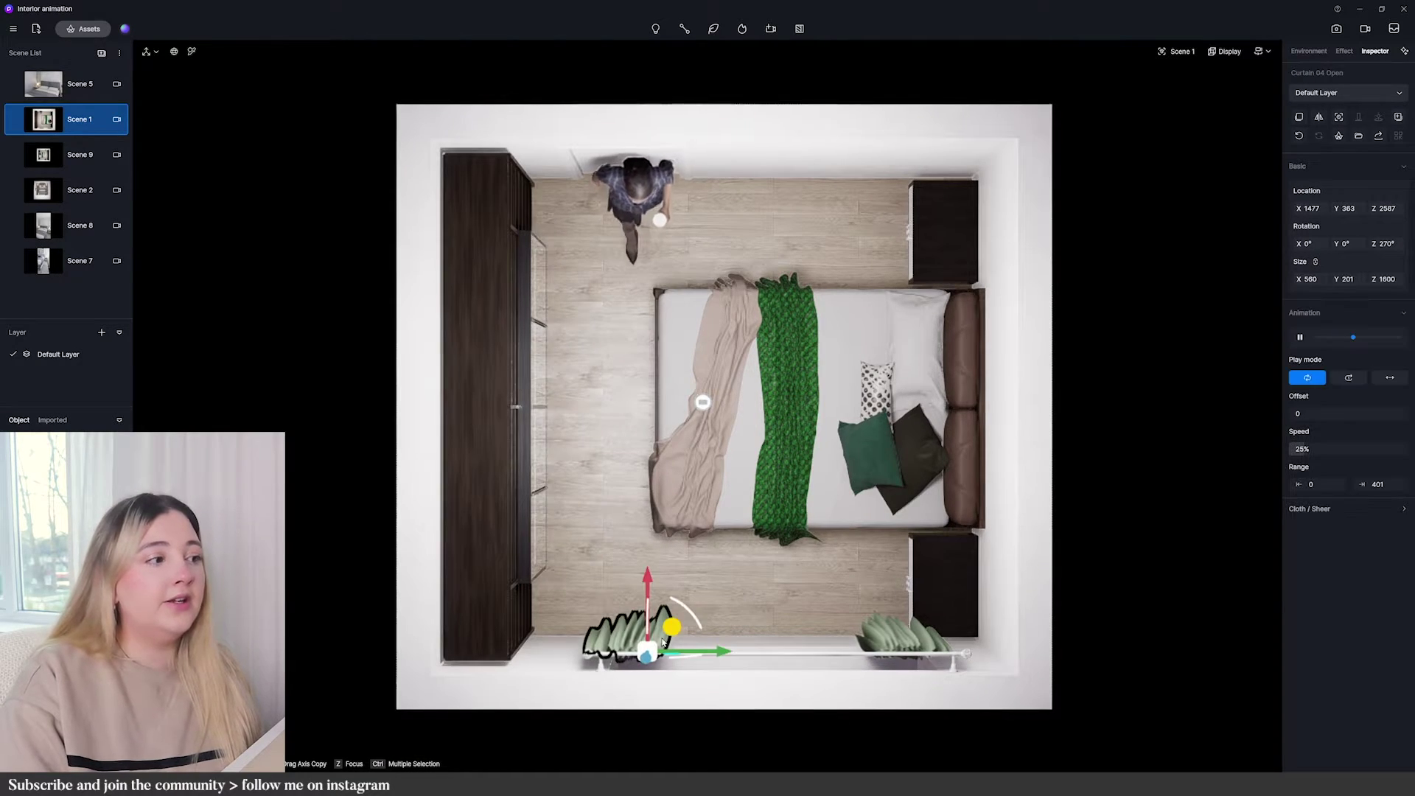
click(755, 659)
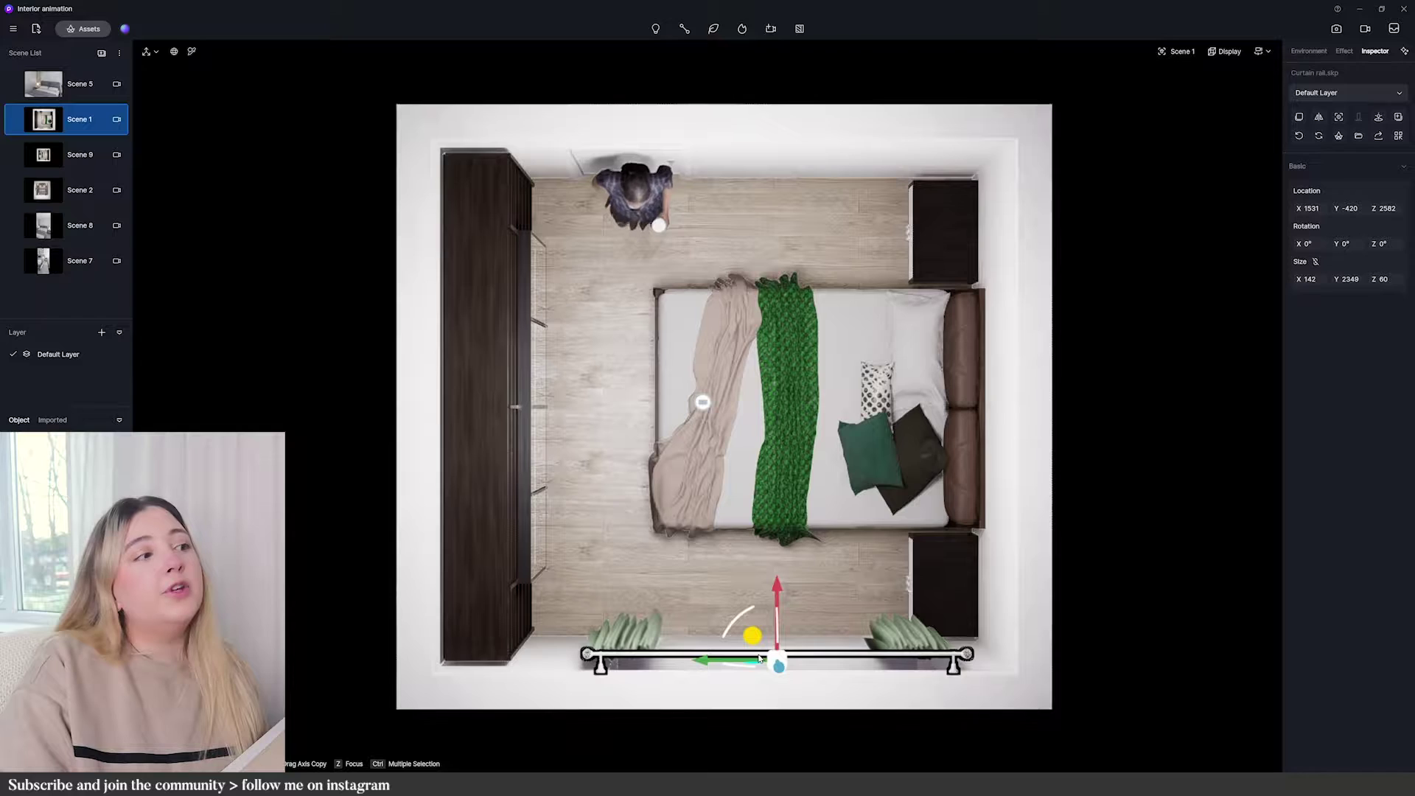
click(921, 574)
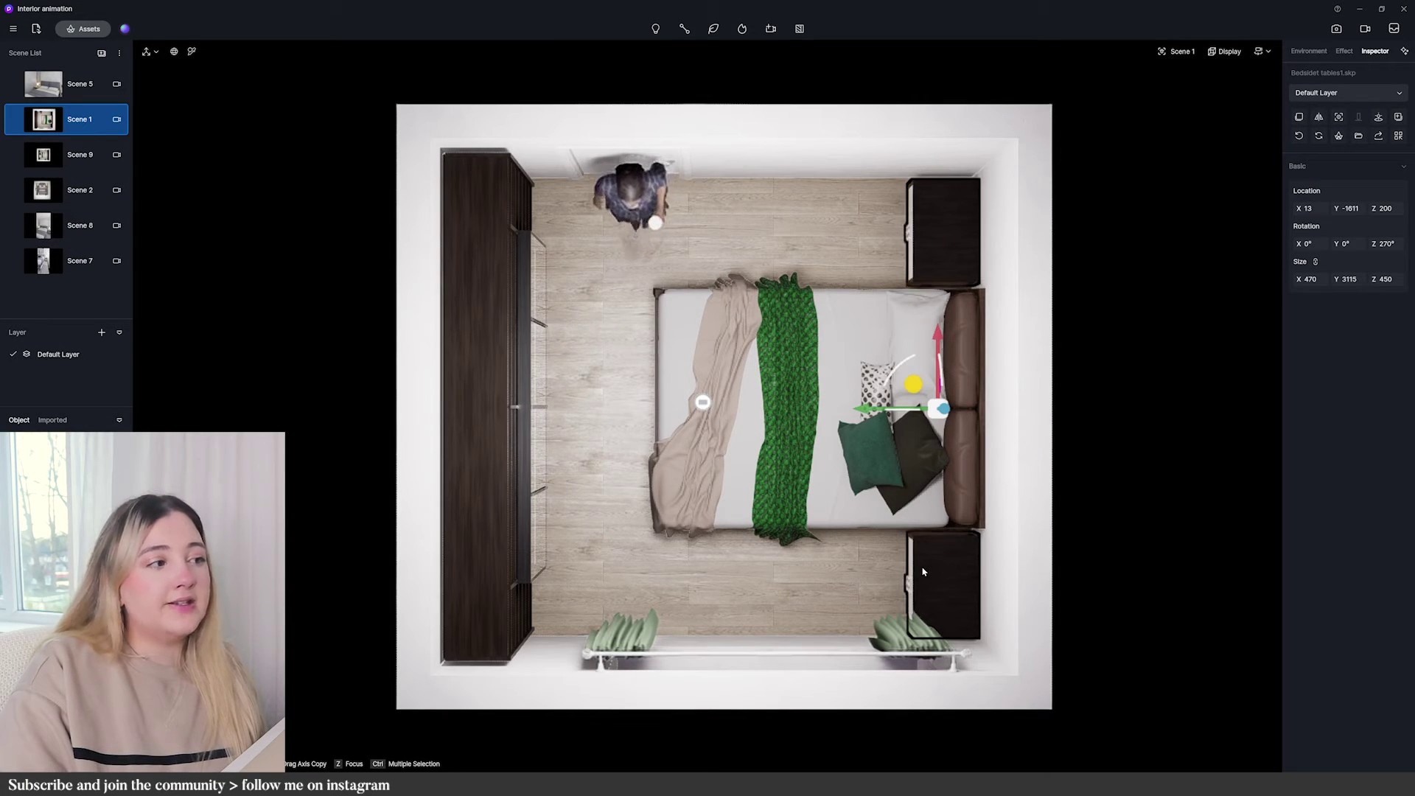
click(869, 503)
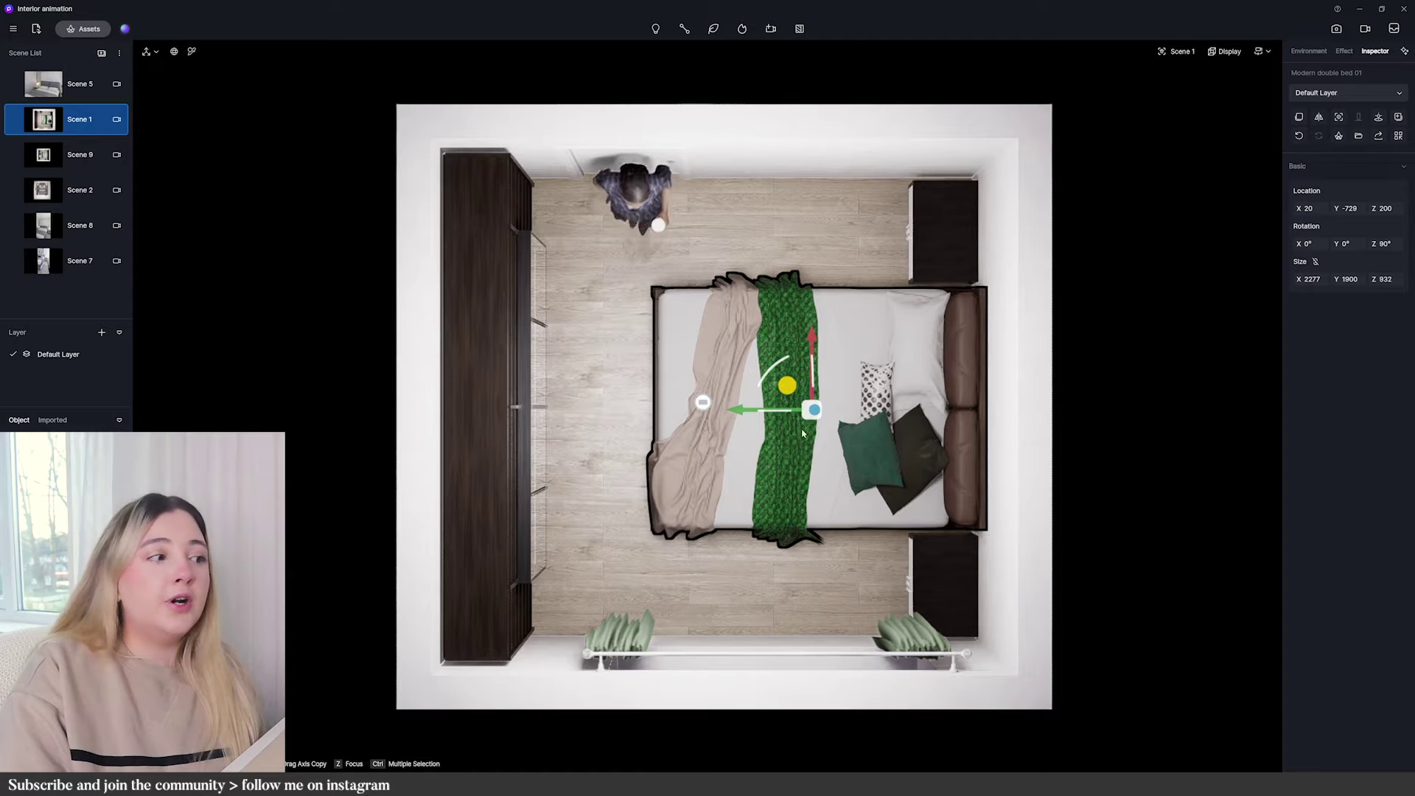
click(649, 190)
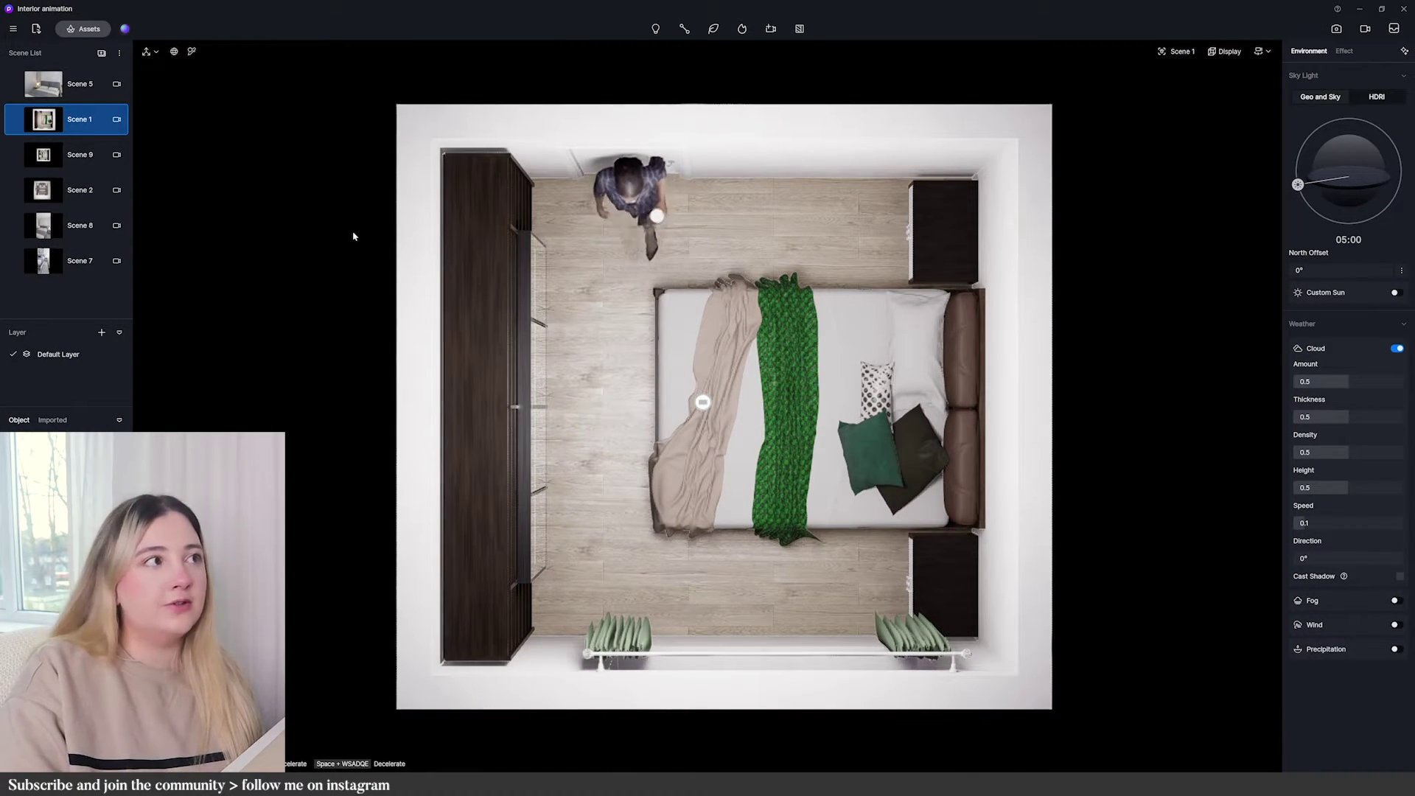
click(66, 193)
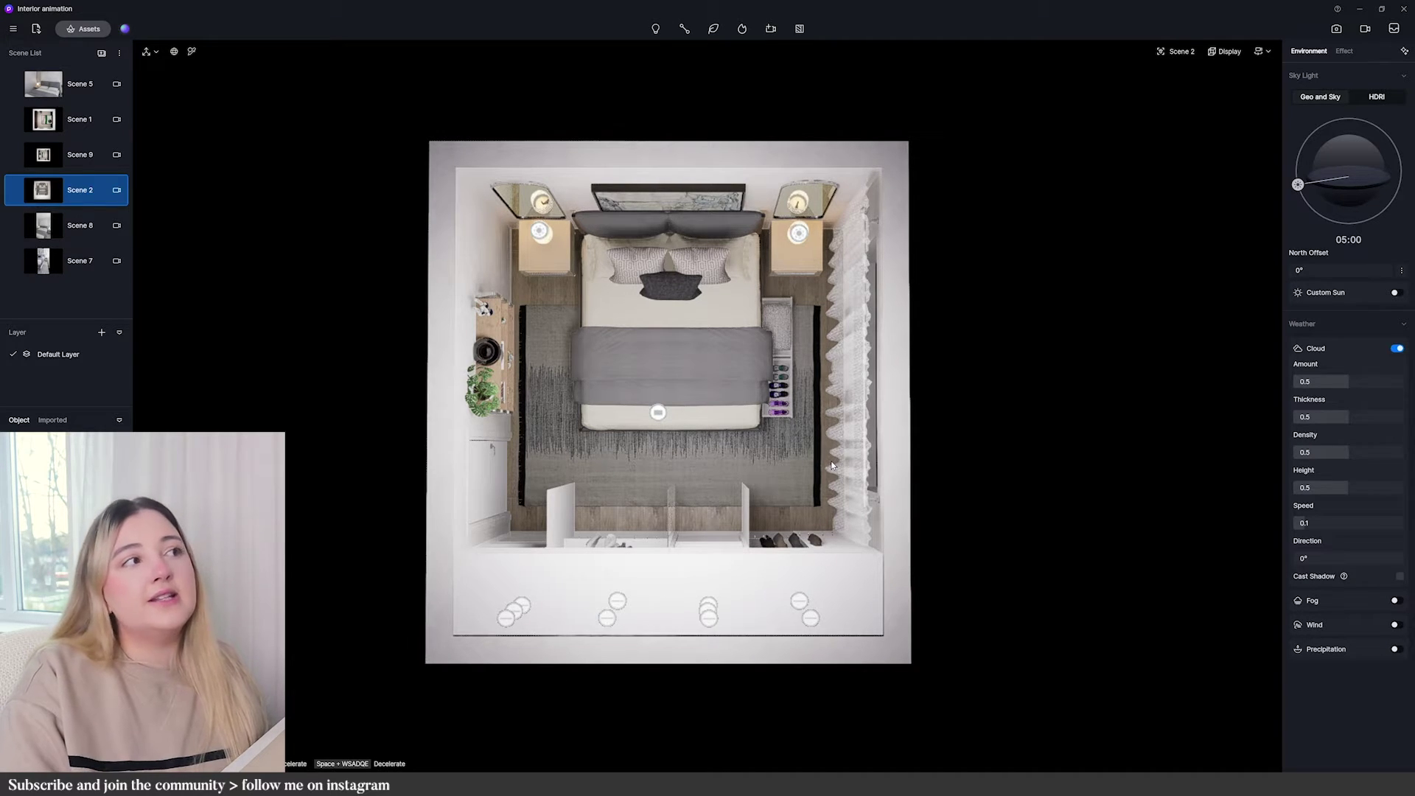
Narrow Scene 8's camera to a 44mm focal length (FOV 44.9°) and update the scene.
click(67, 222)
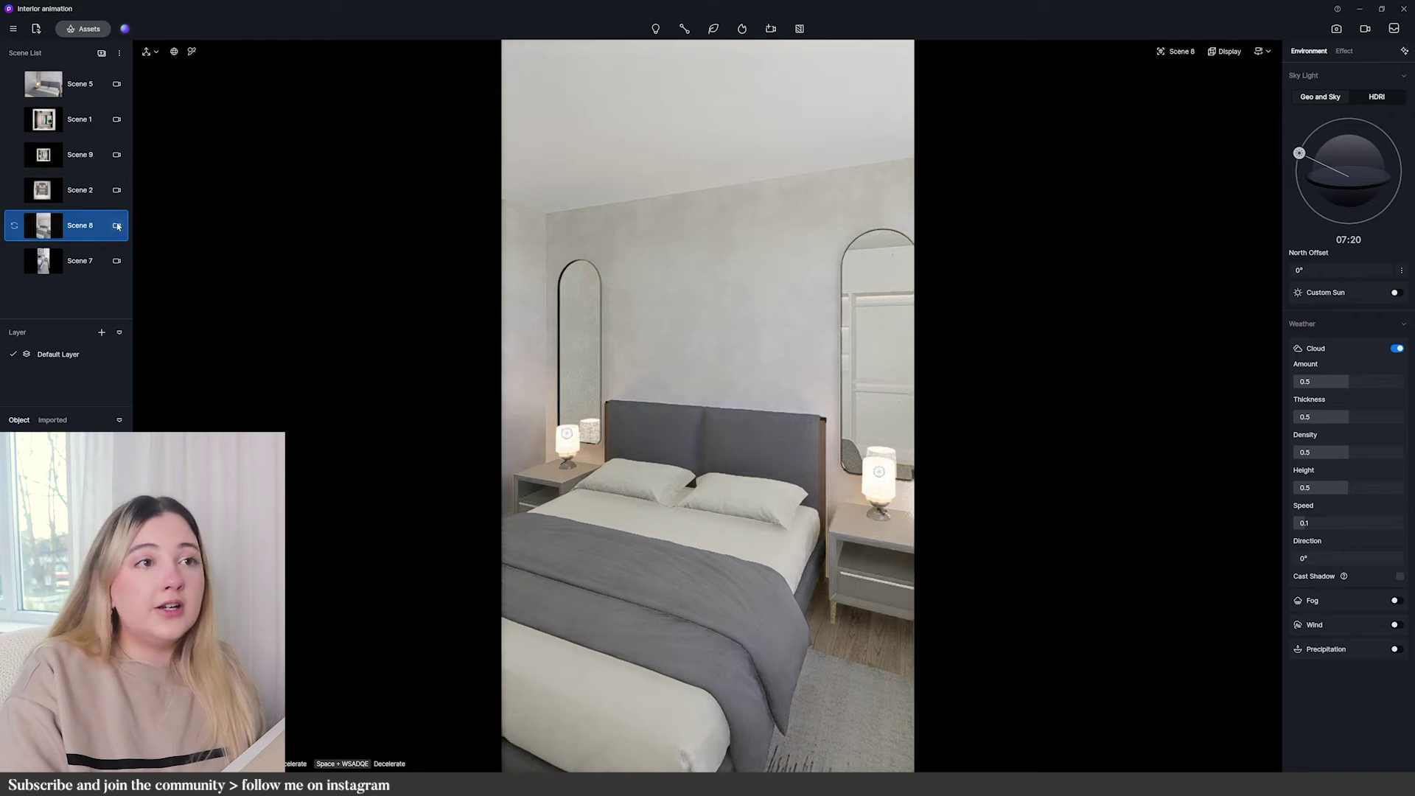
click(117, 227)
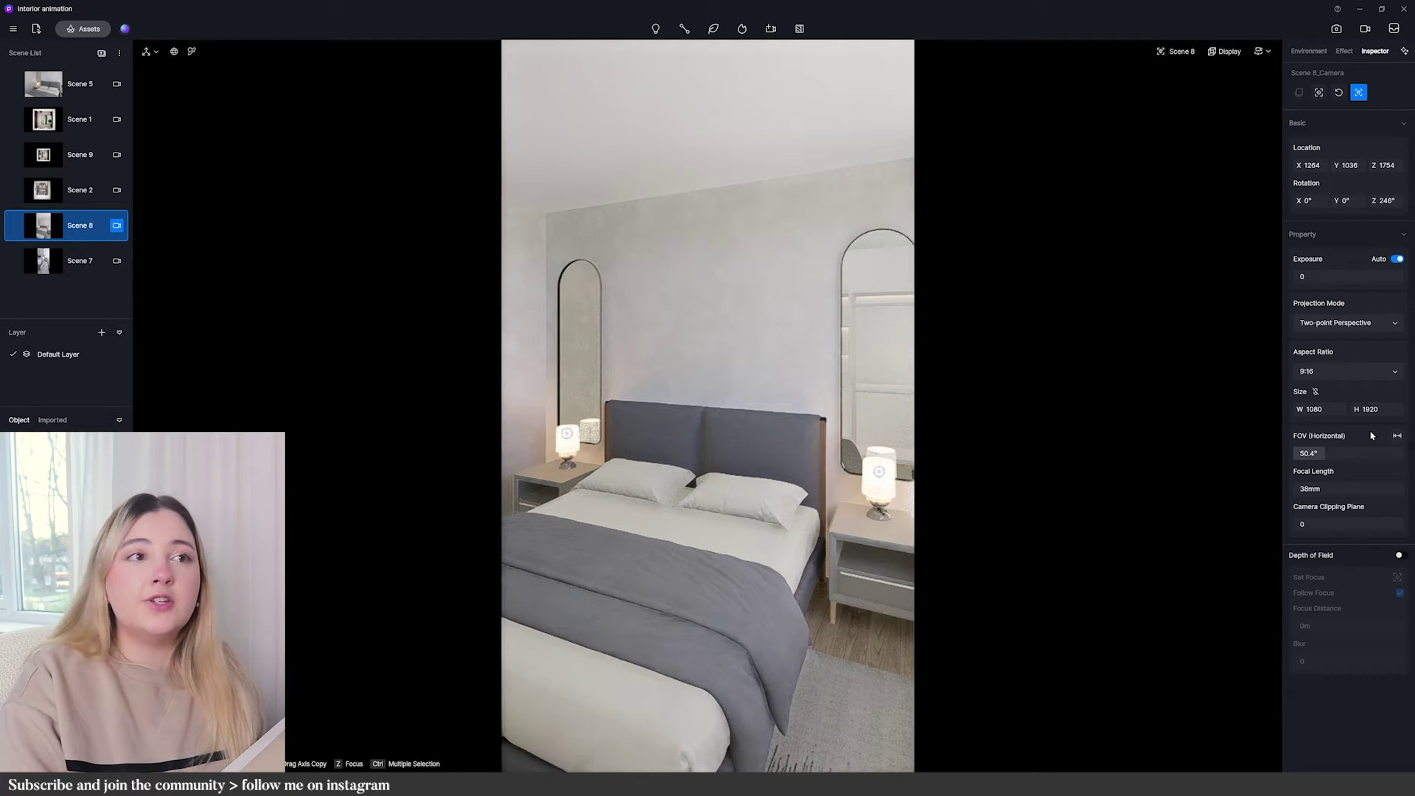
drag(1319, 453, 1286, 476)
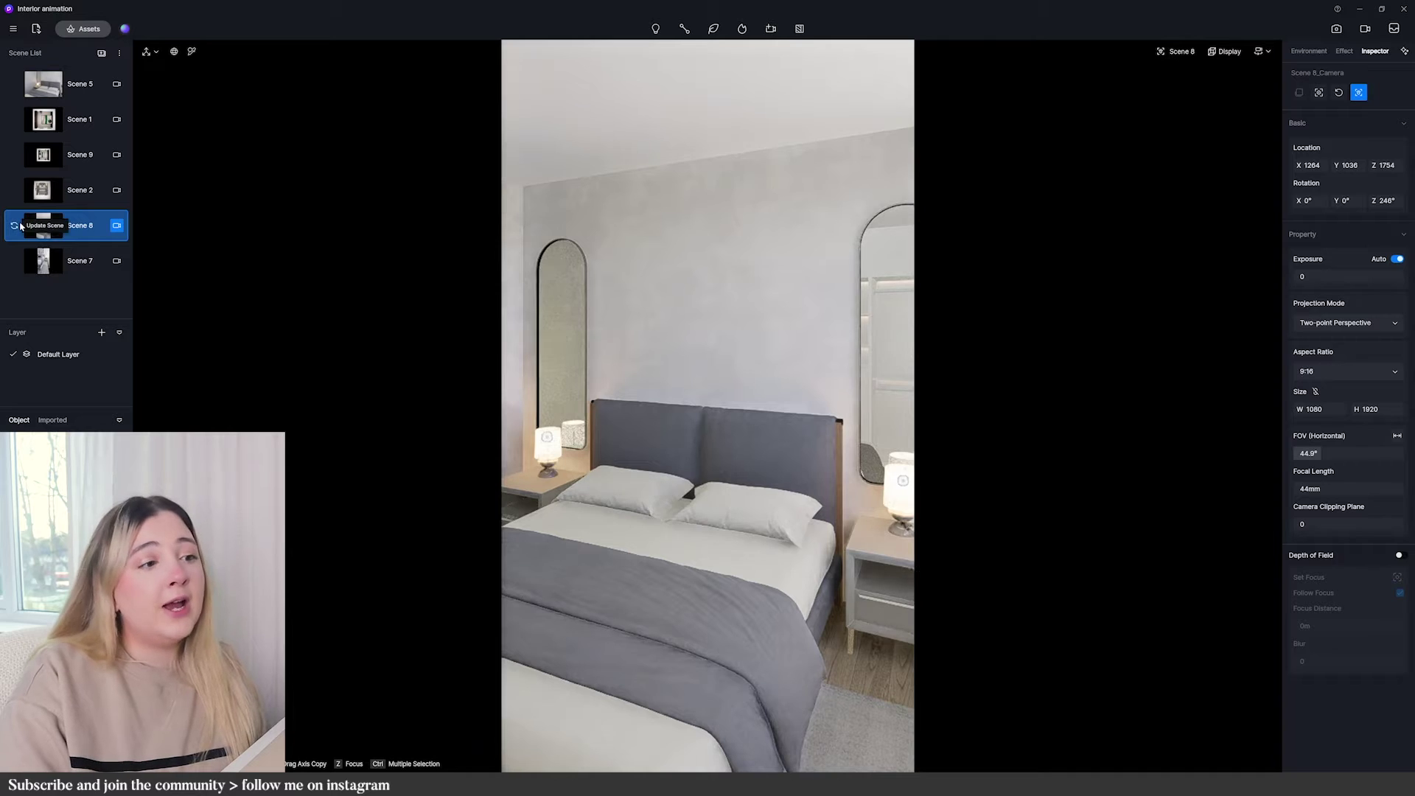
click(19, 226)
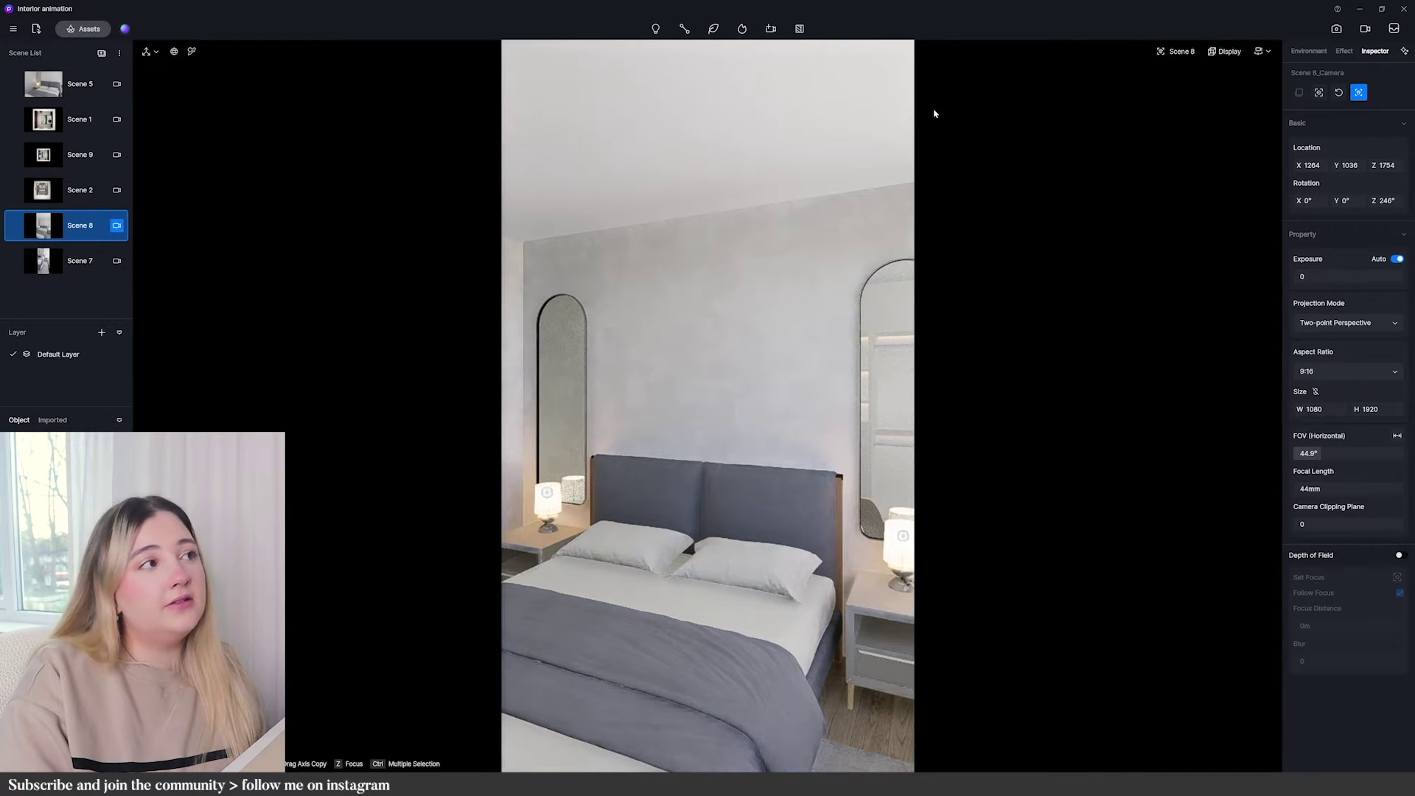
click(1365, 30)
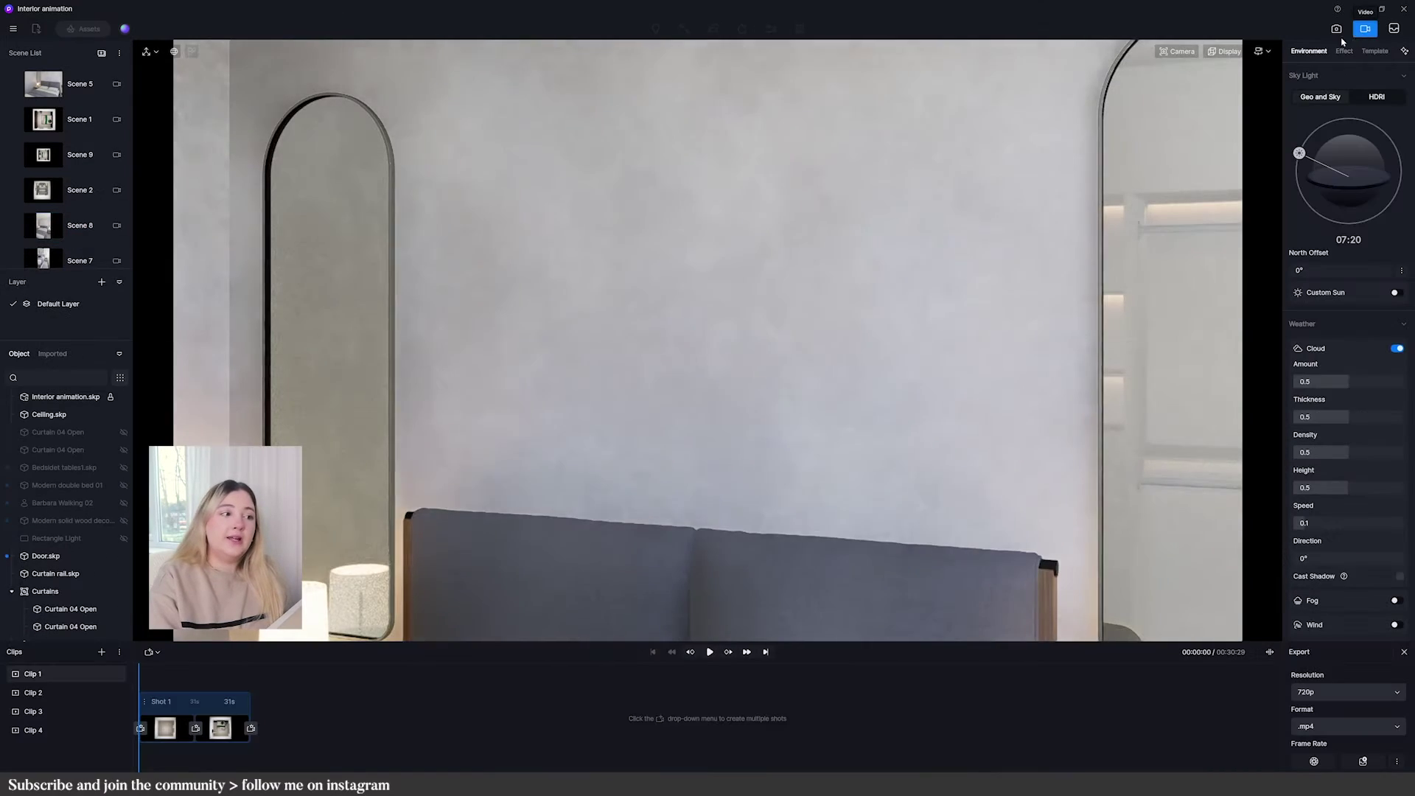
Show Clip 1's top-down shot and select the curtains and bedside tables to inspect their keyframes.
click(138, 675)
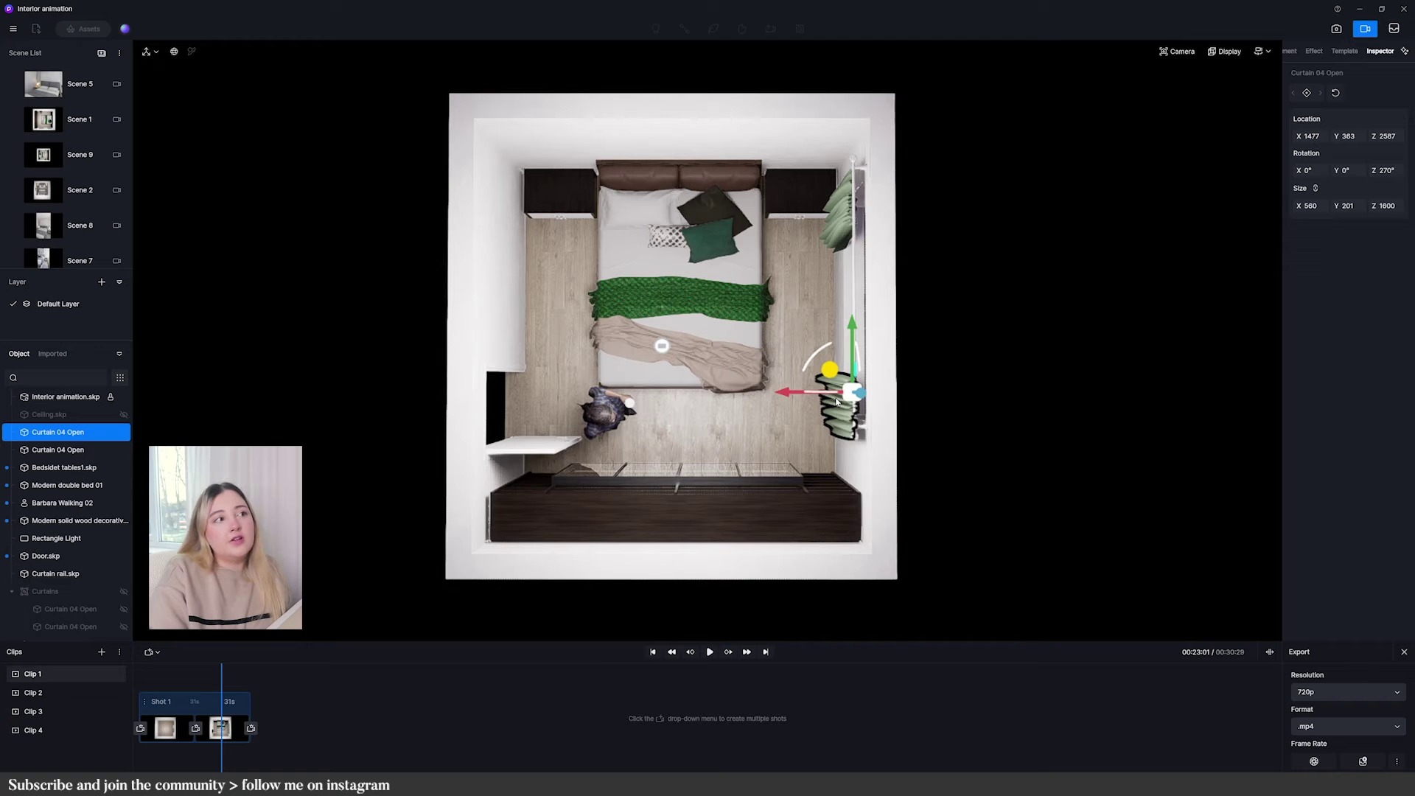
click(837, 237)
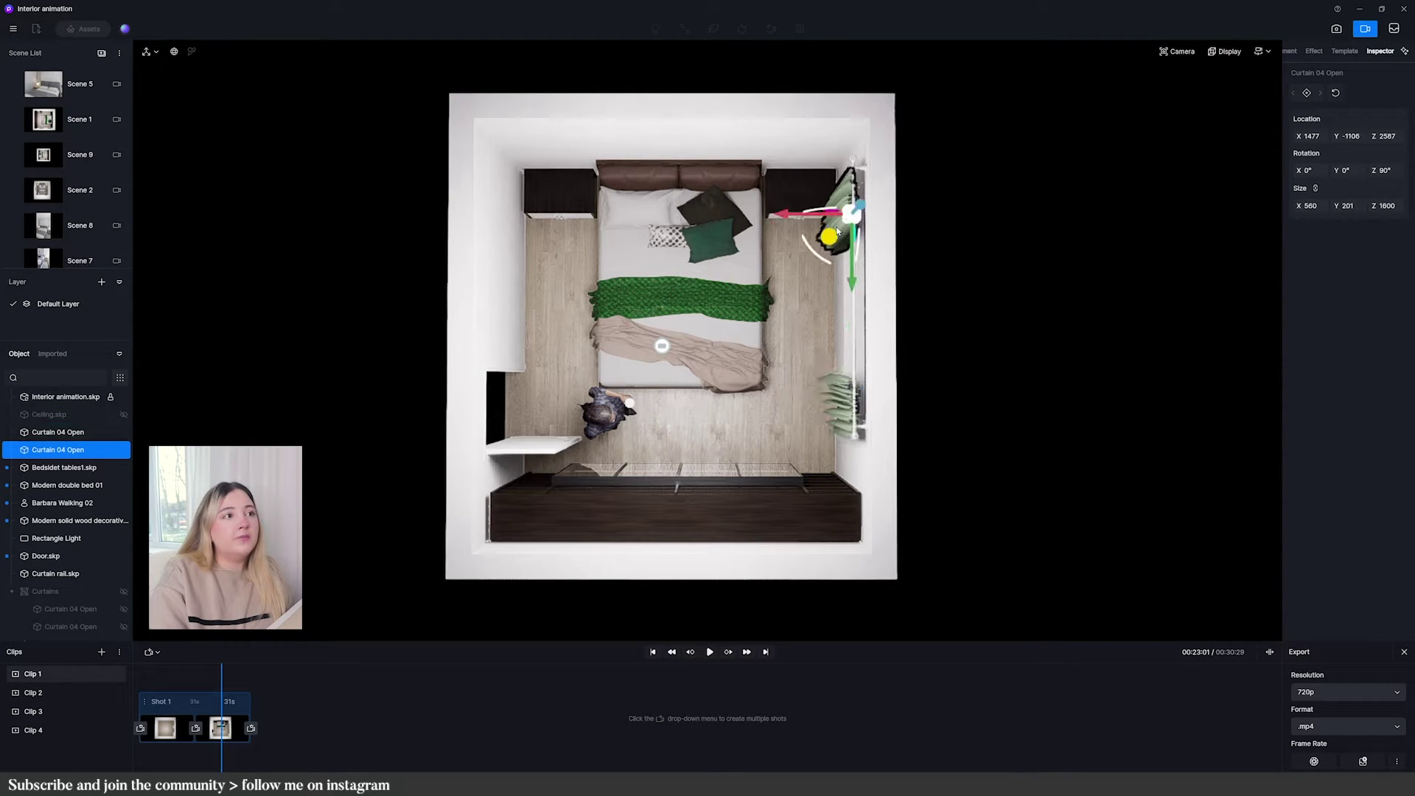
click(847, 389)
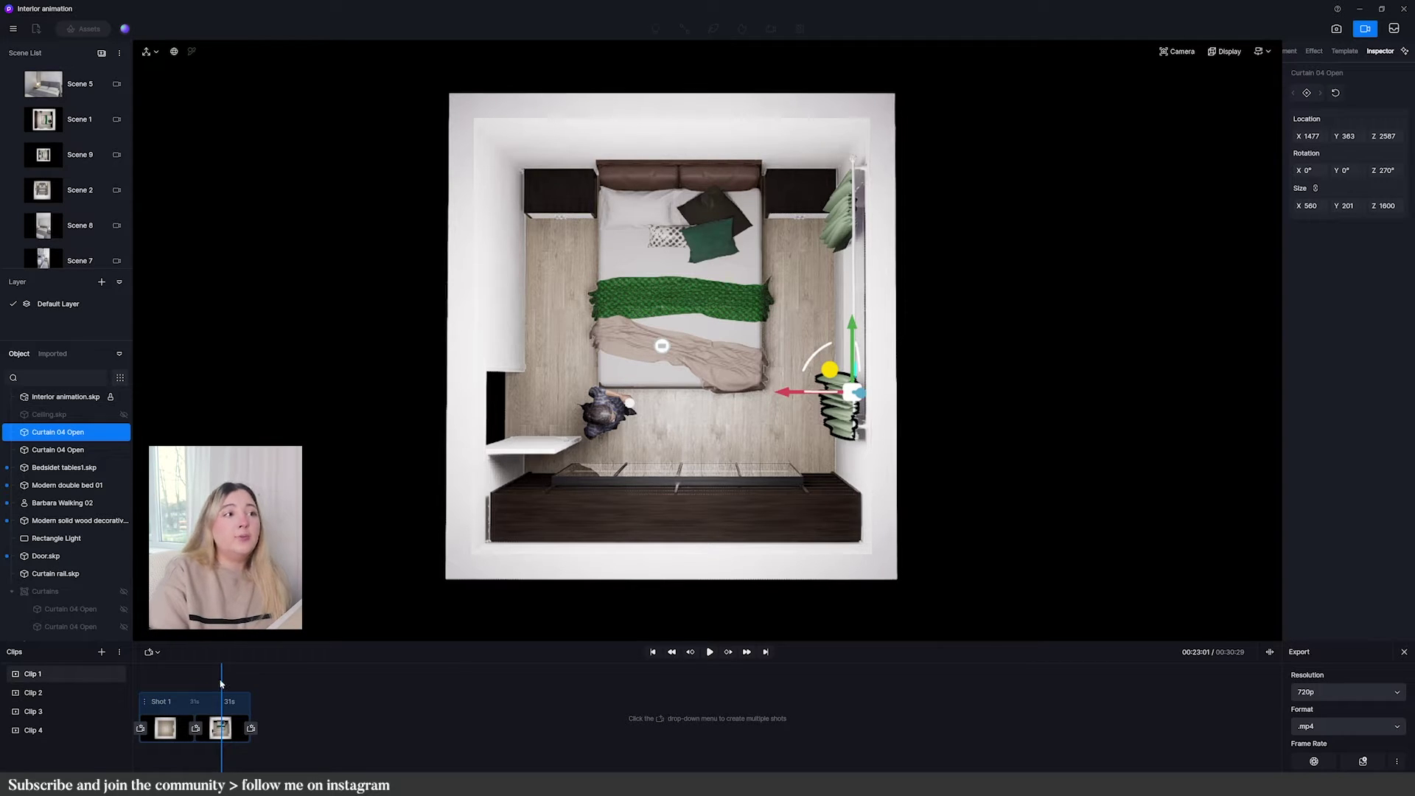
click(587, 201)
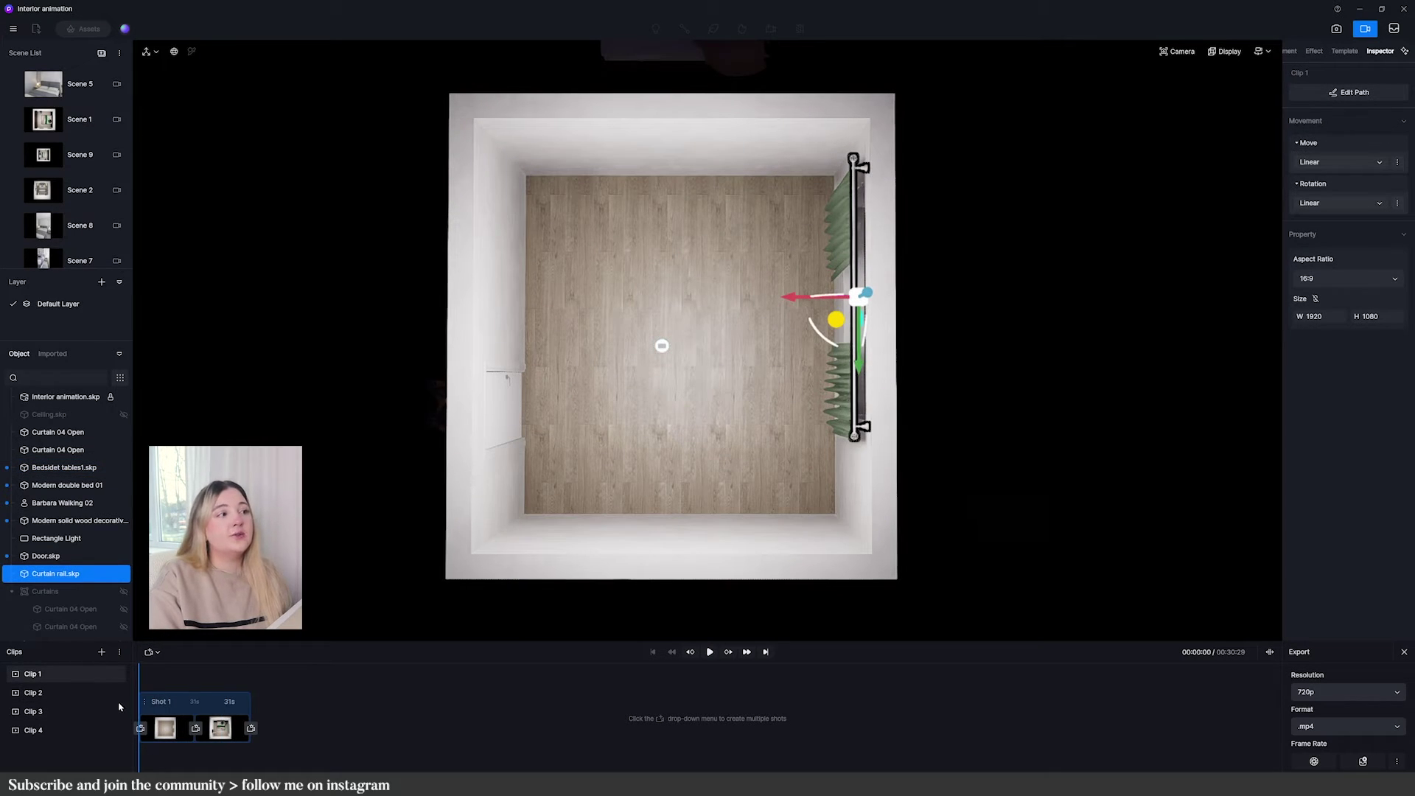
Add Clip 5 with a 15-second Shot 1 holding two top-down views, then select the double bed.
click(101, 652)
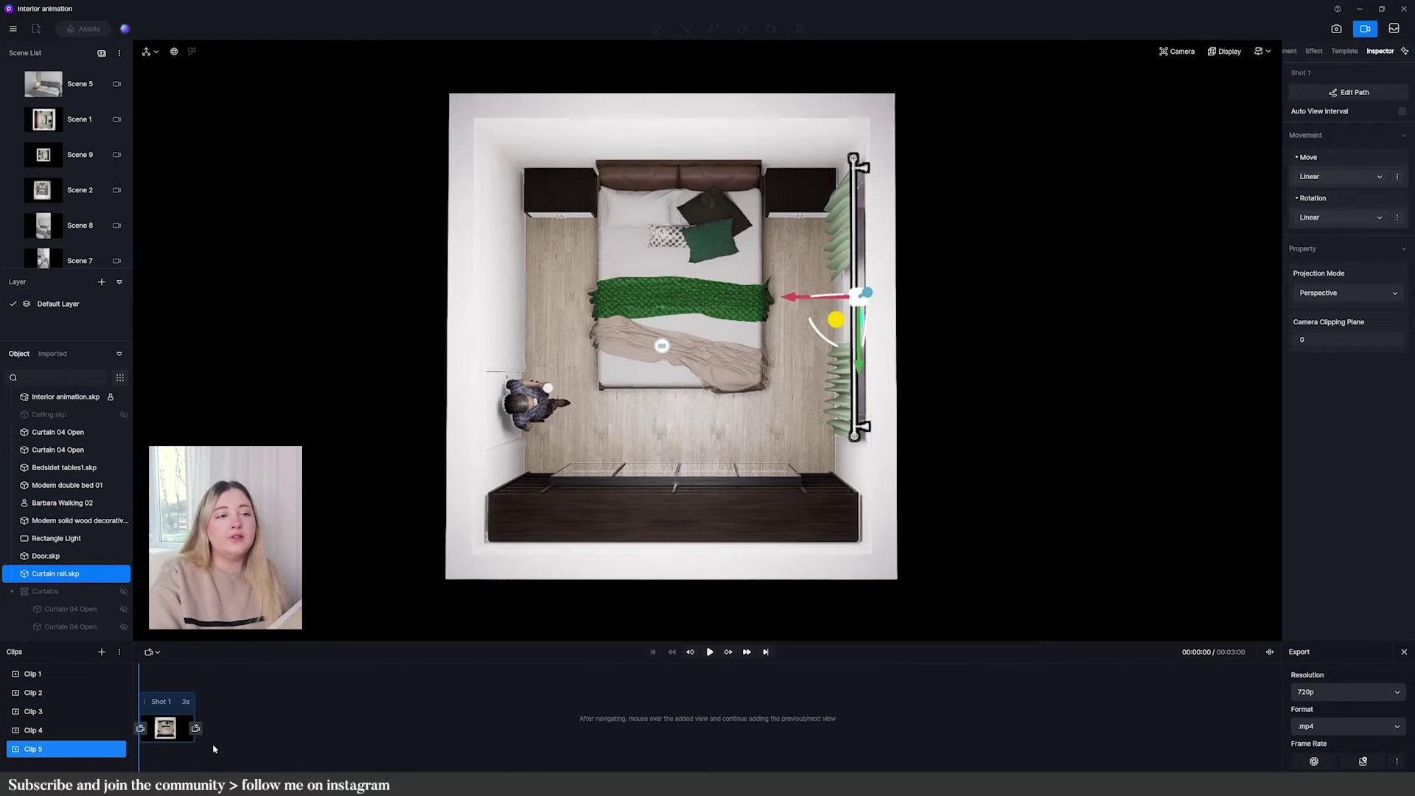
click(196, 728)
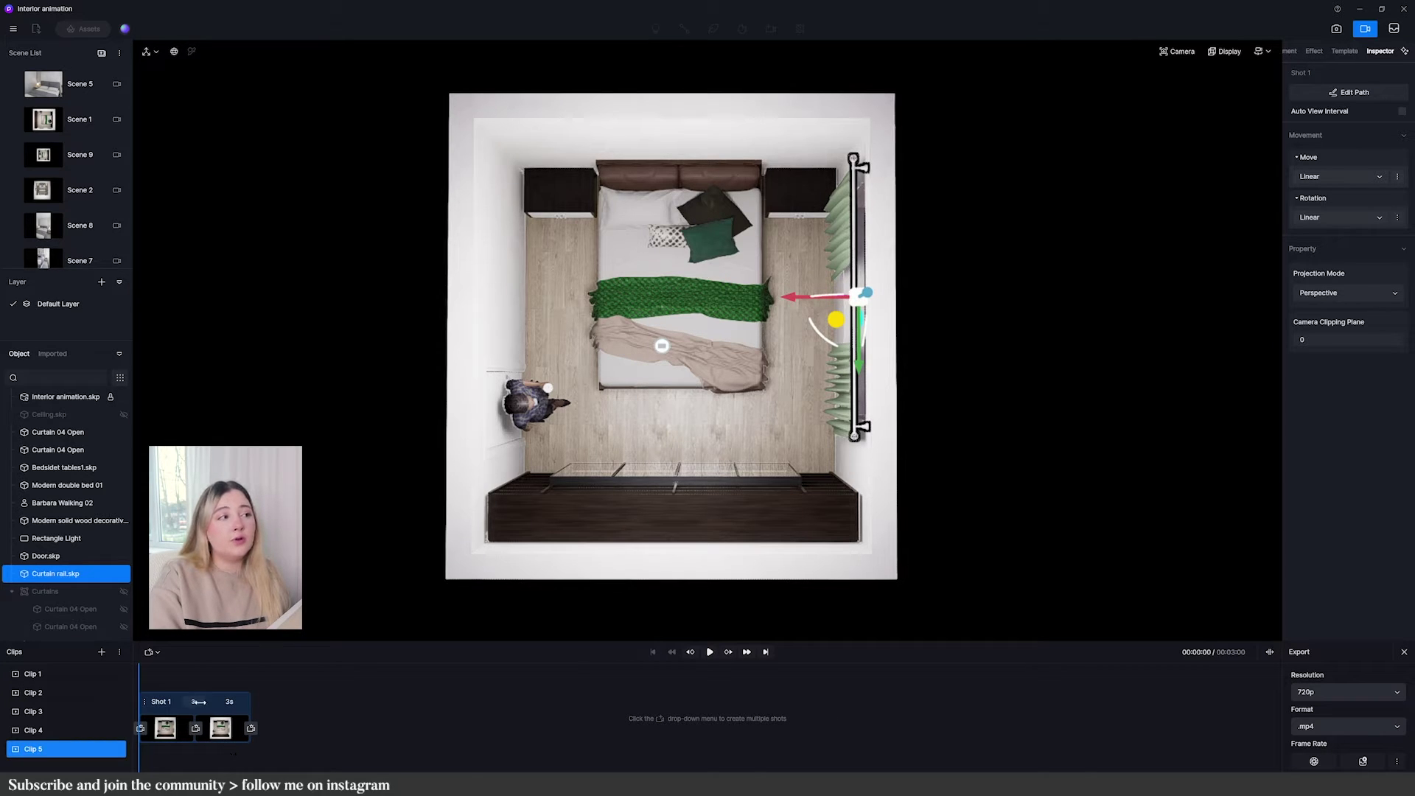
click(197, 701)
text(15)
key(Return)
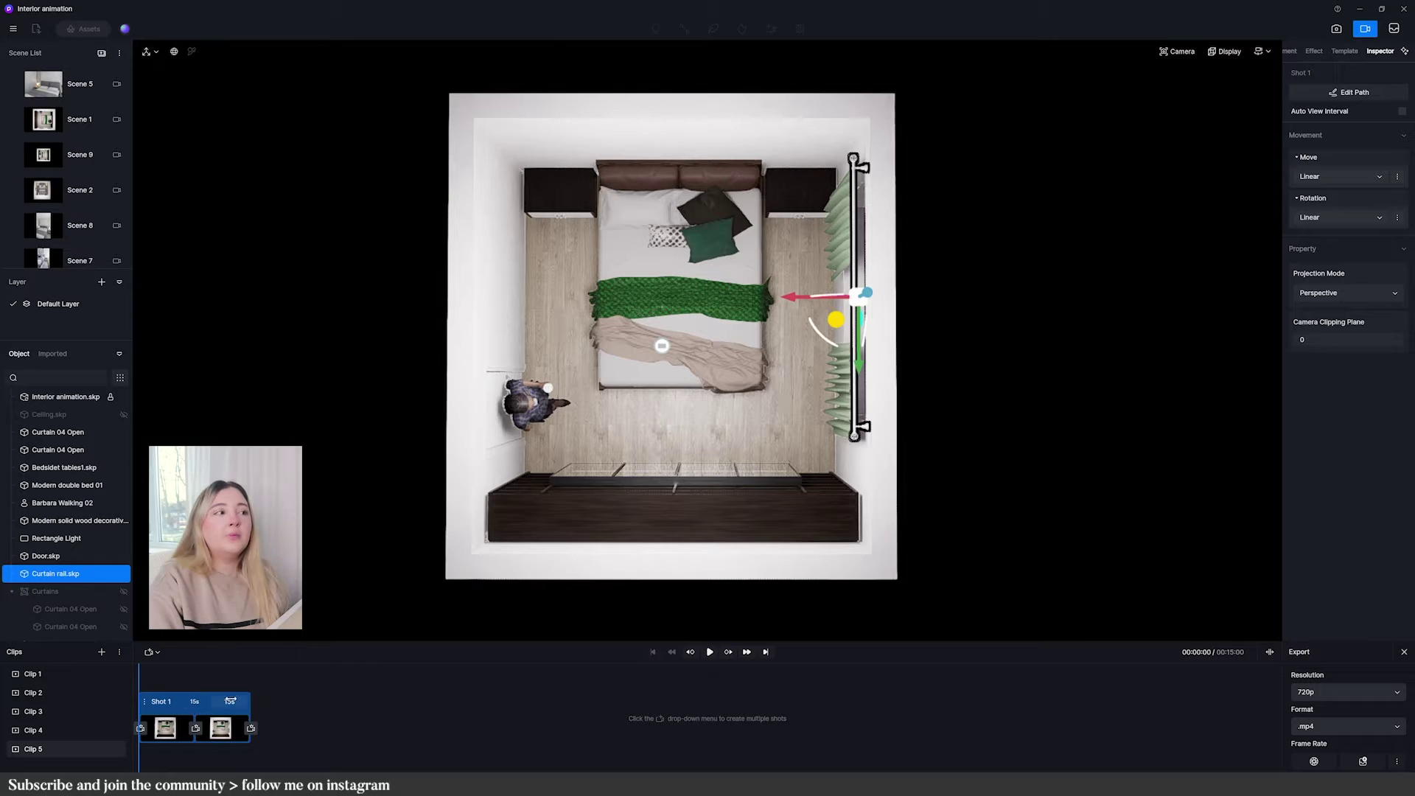
click(268, 698)
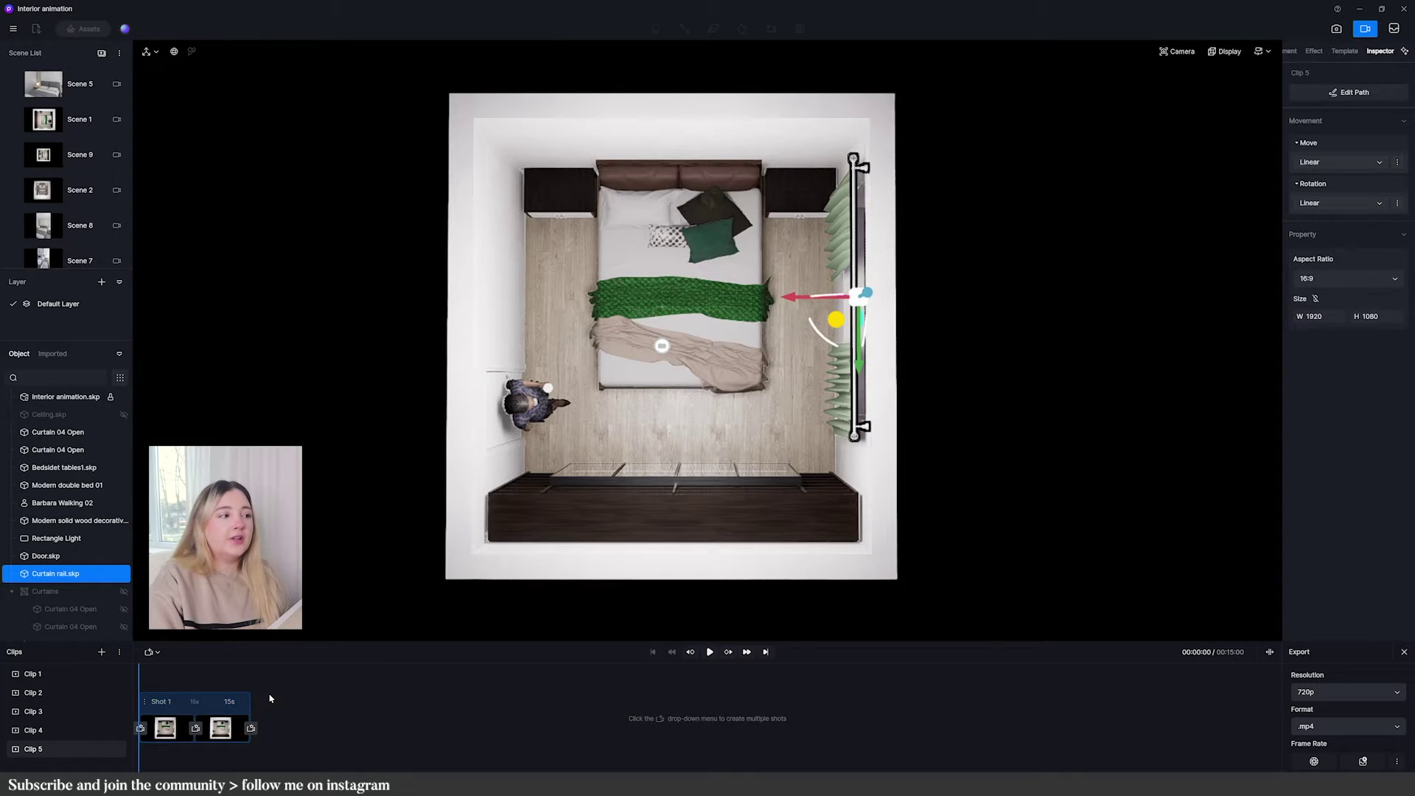
click(691, 351)
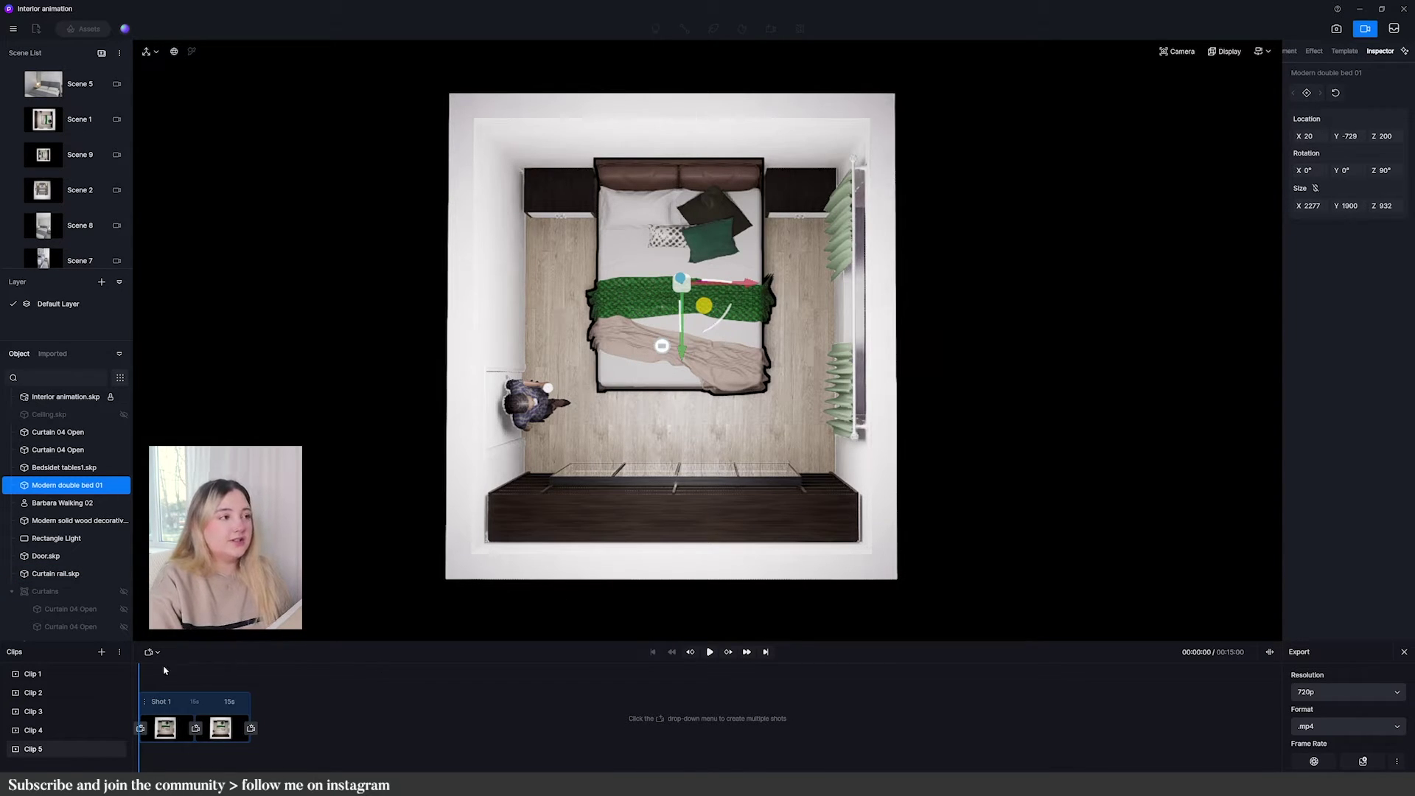
Keyframe the double bed at 00:01:06 and 00:03:28, placing it behind the top wall at the first.
drag(139, 673, 147, 674)
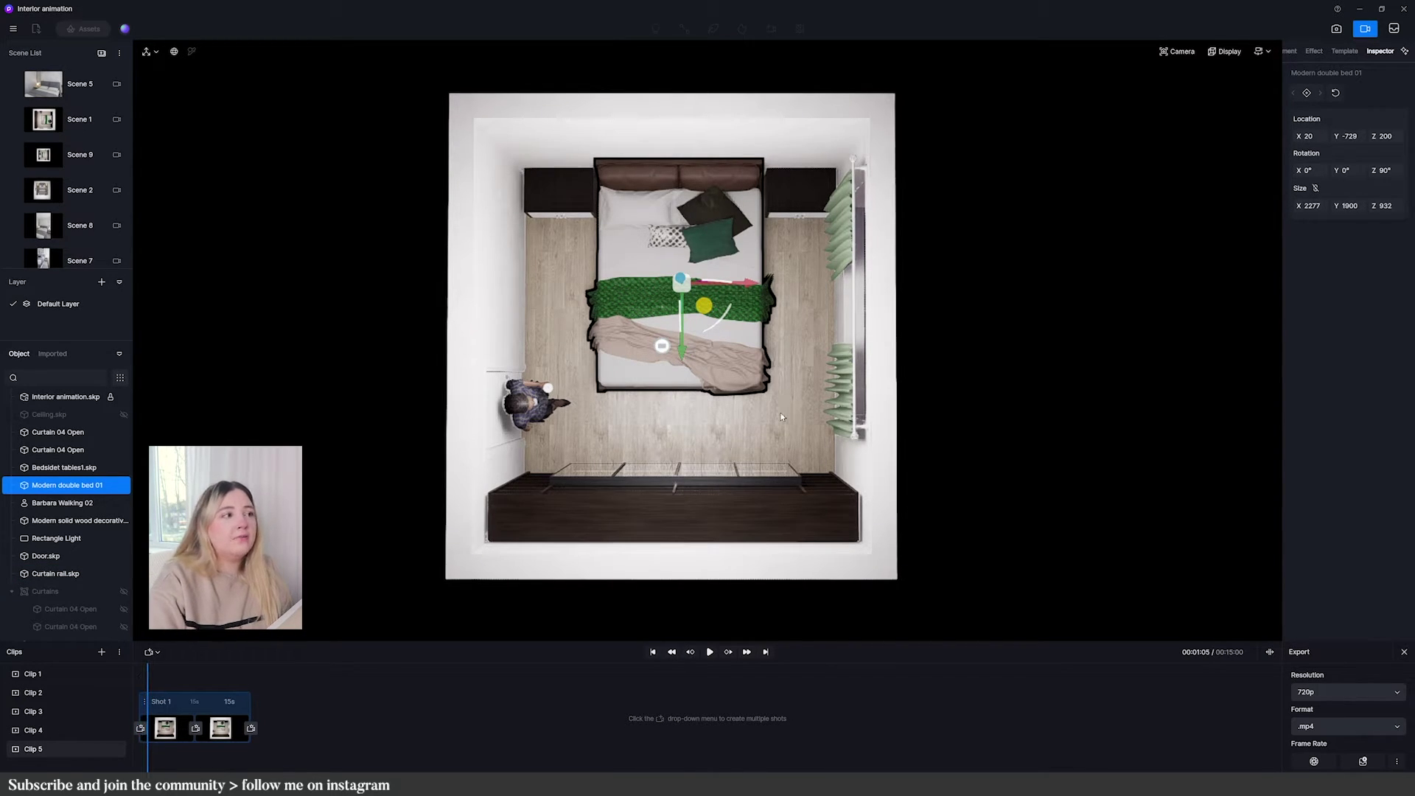
click(1307, 93)
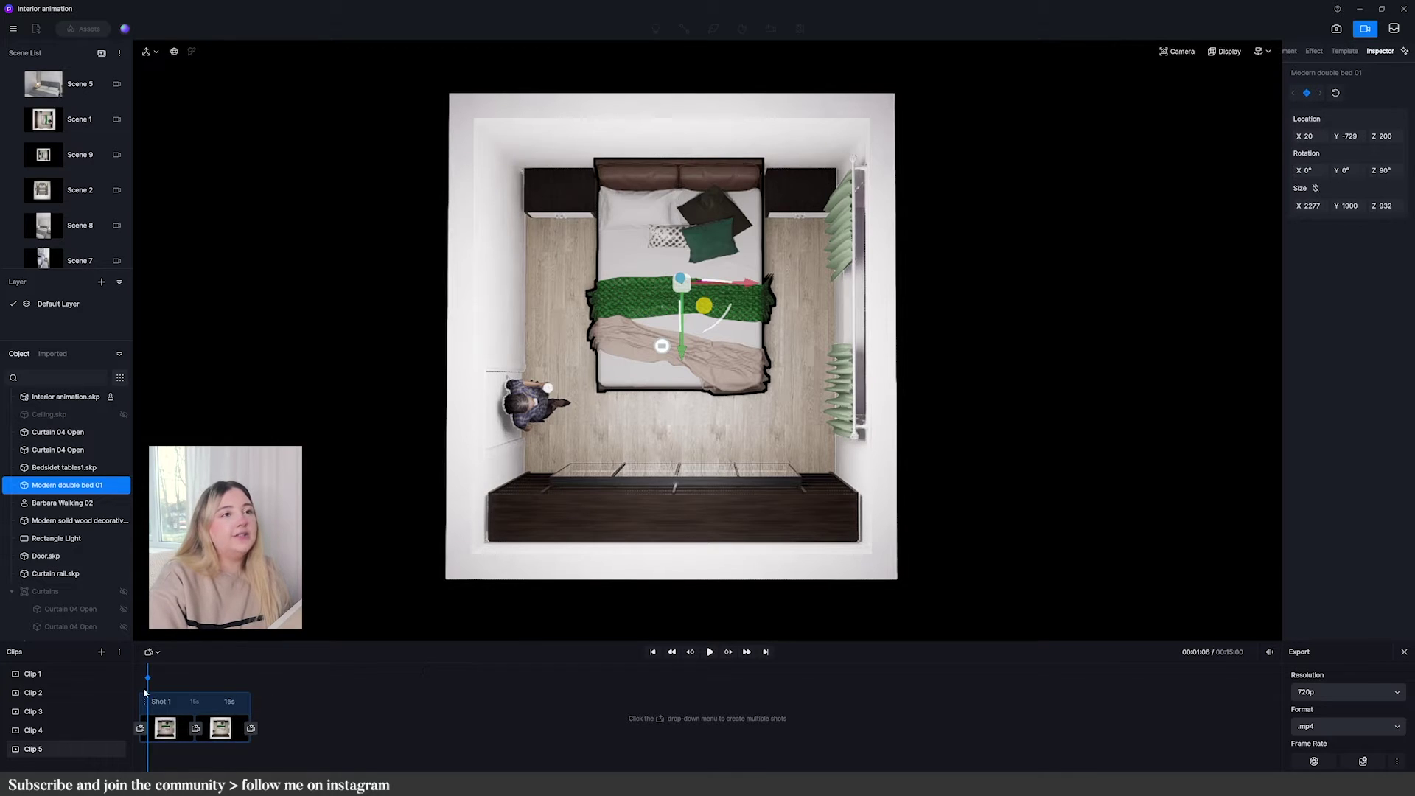
drag(145, 693, 168, 693)
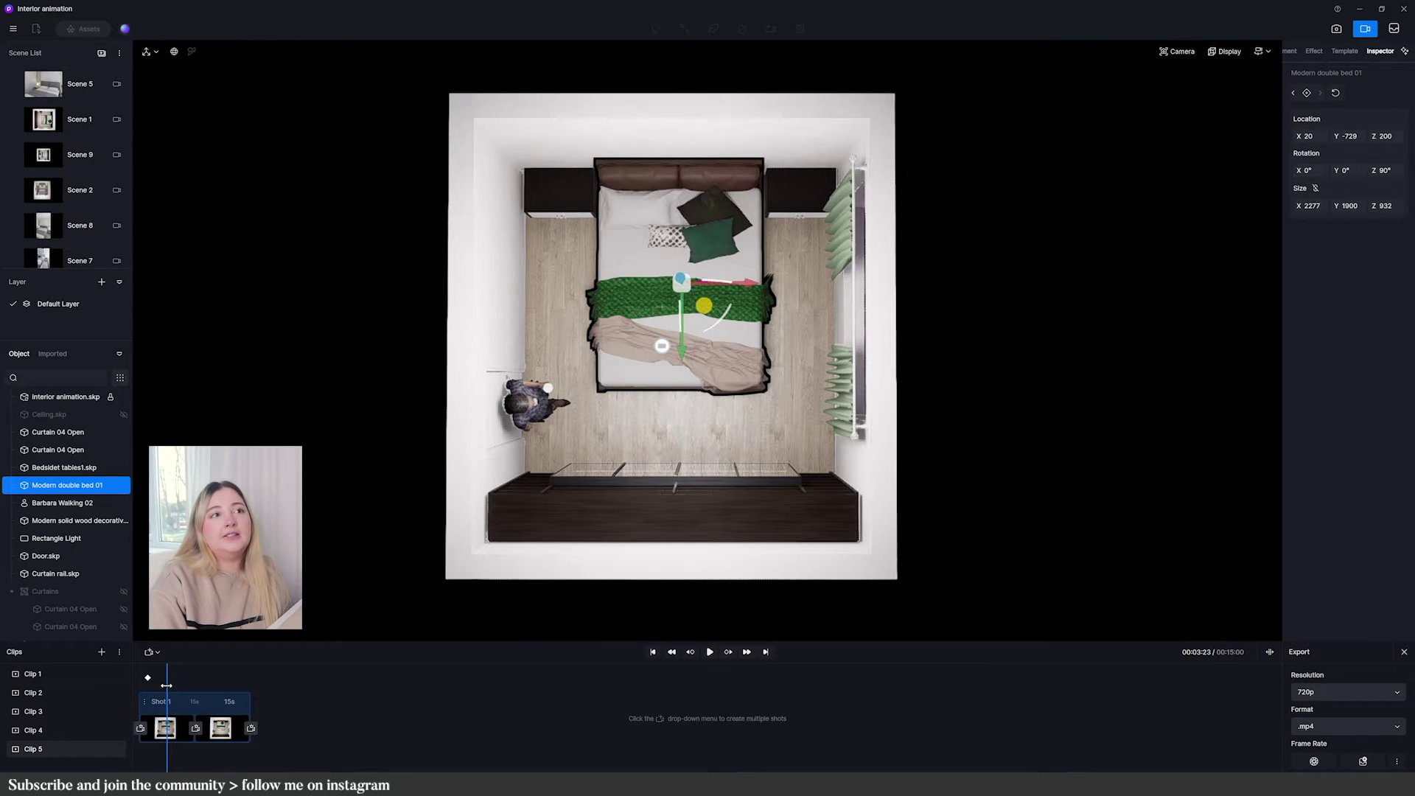
click(1306, 93)
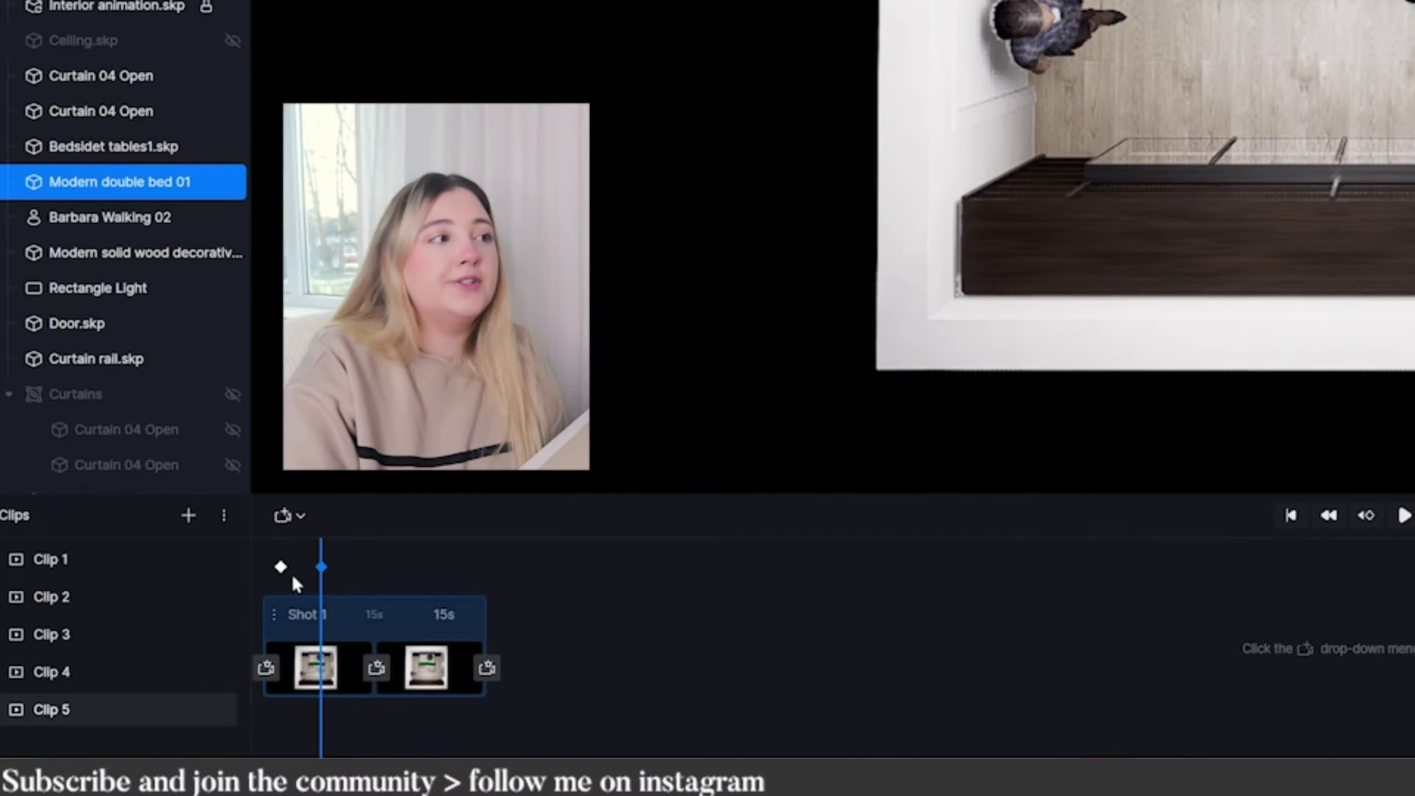
click(280, 568)
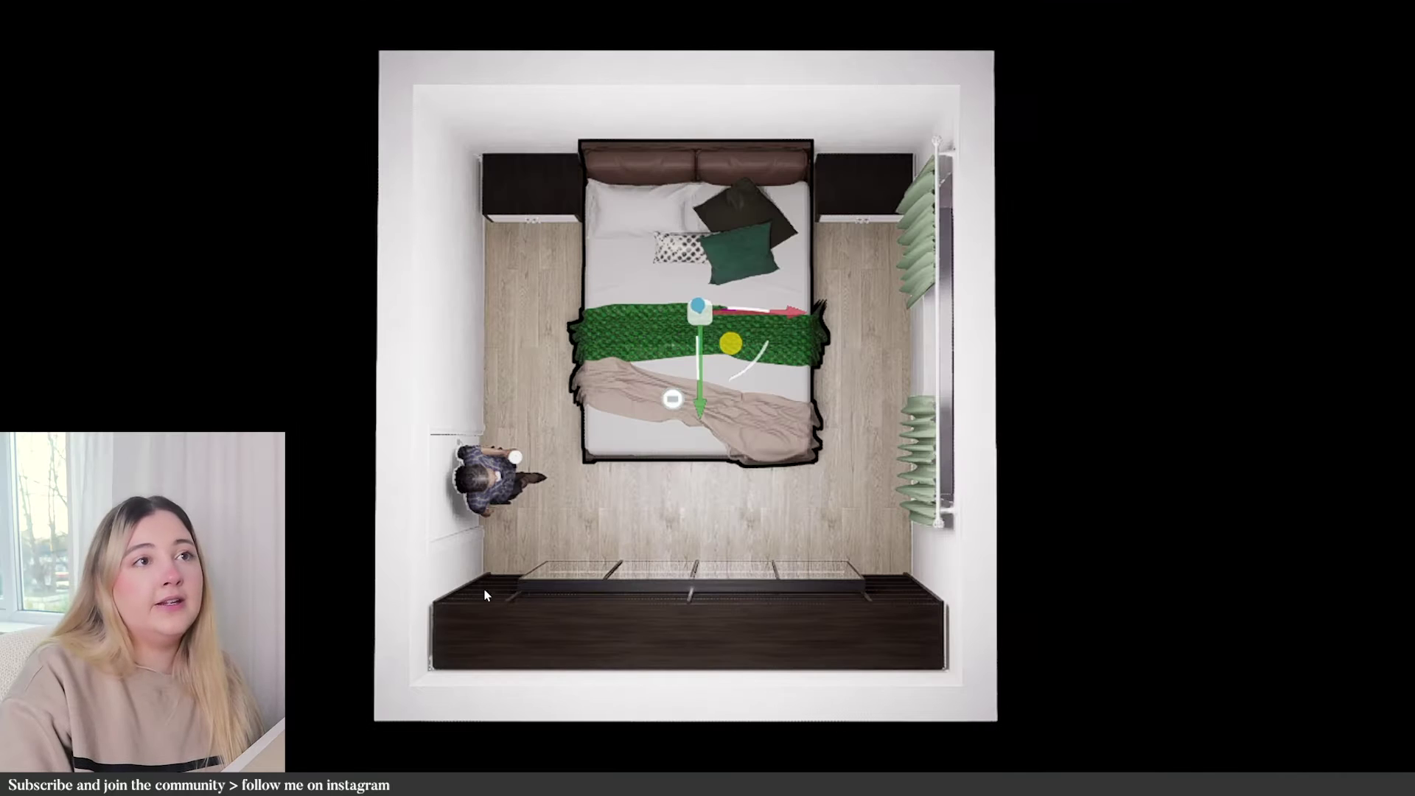
drag(701, 407, 701, 113)
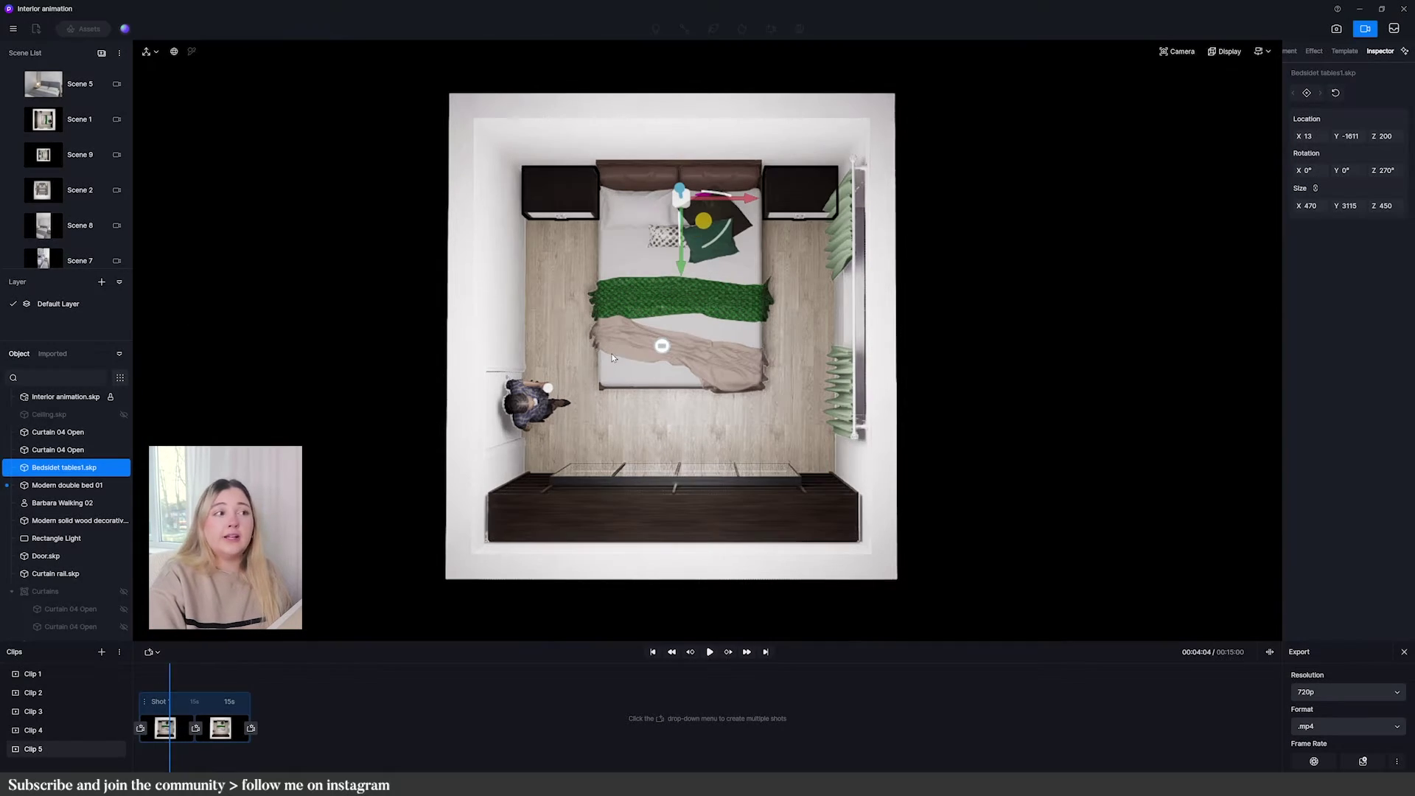
Keyframe the bedside tables to slide in from behind the top wall, and preview the motion.
click(647, 363)
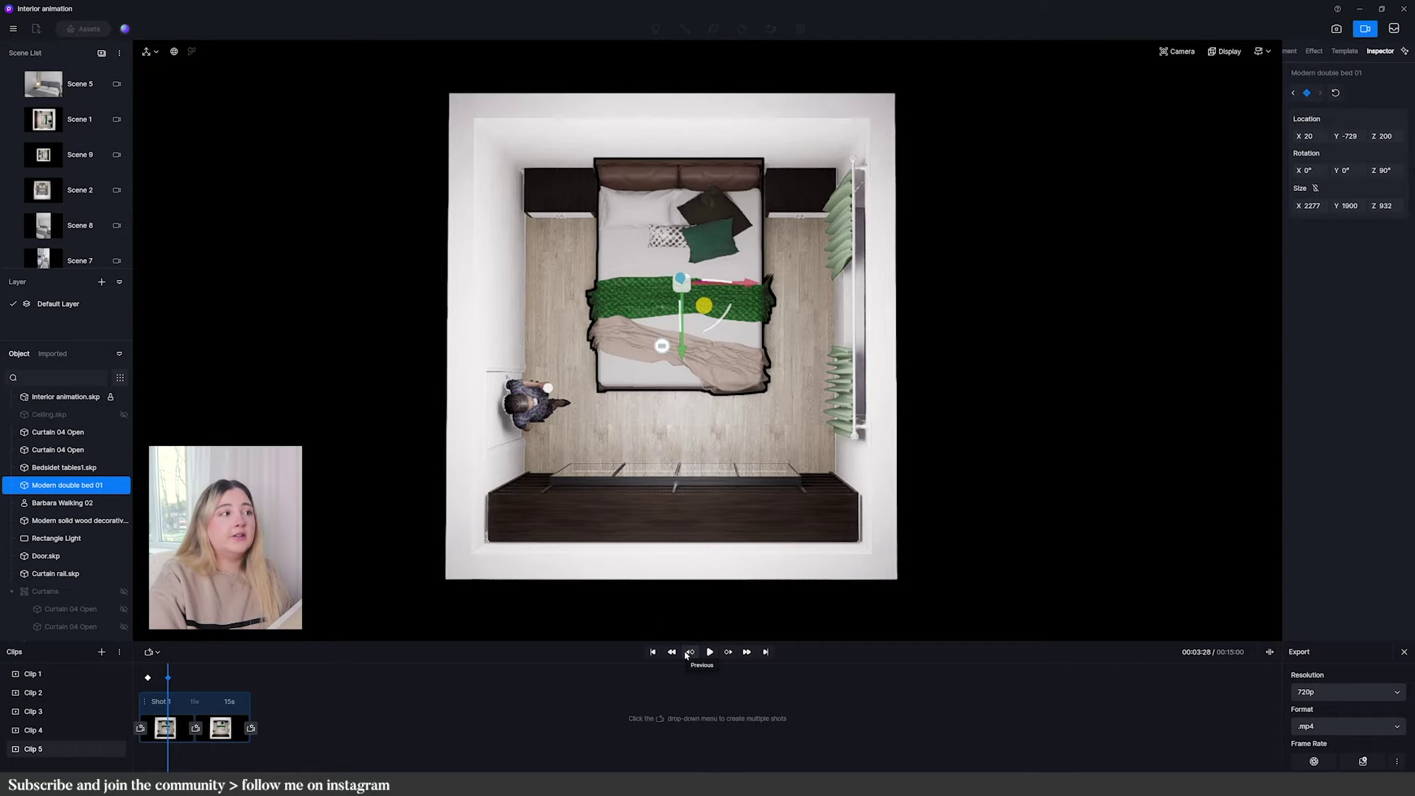
click(577, 213)
click(1307, 93)
drag(168, 681, 189, 681)
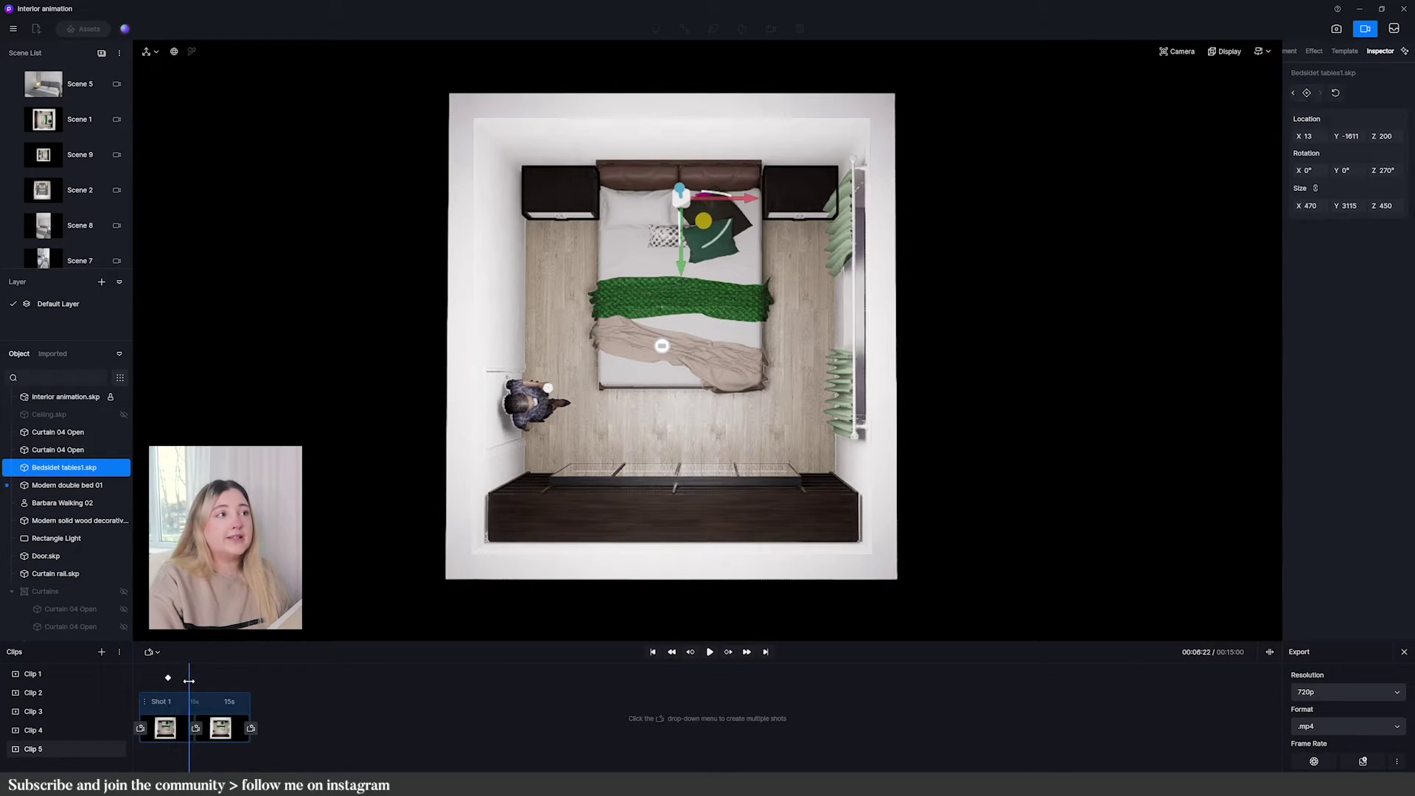
click(690, 652)
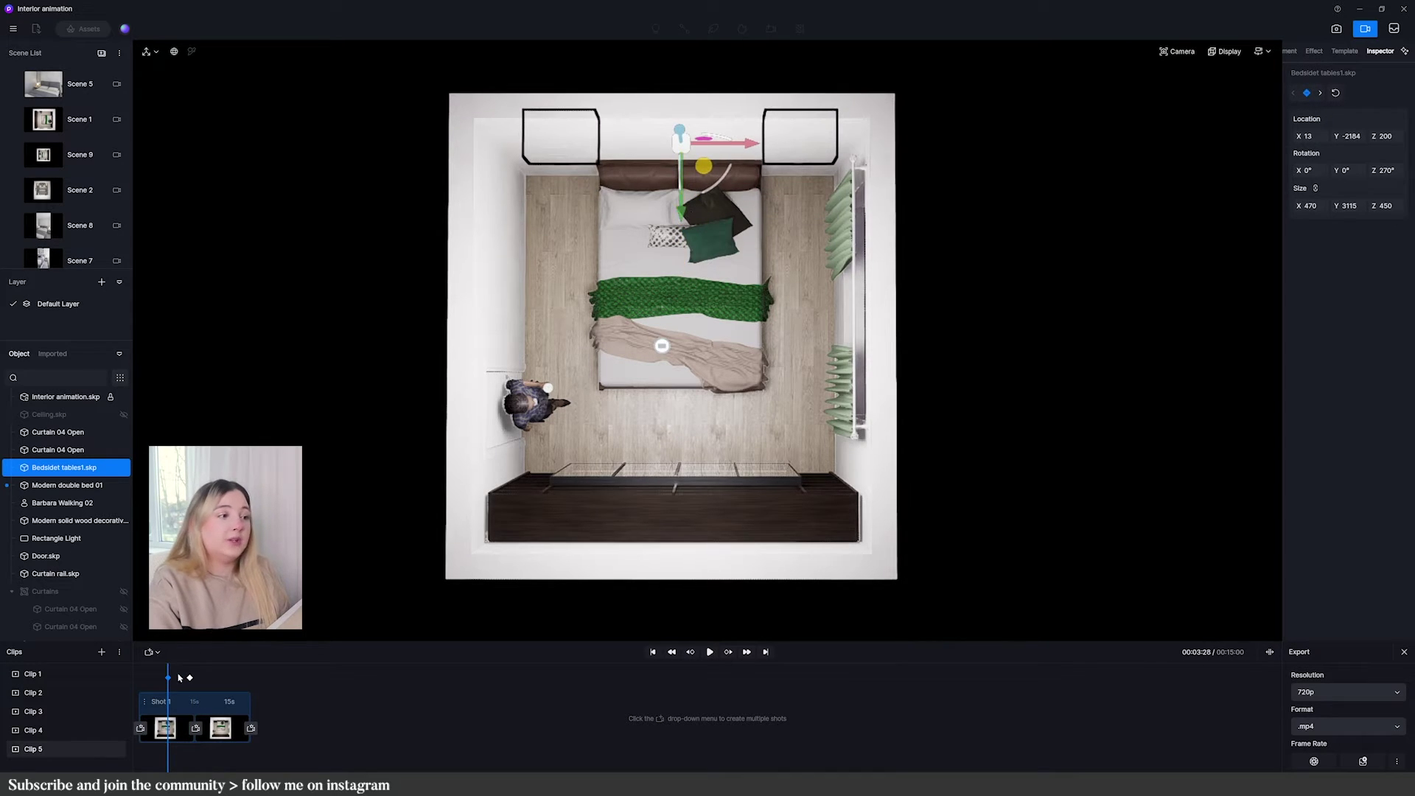
mouse_move(168, 685)
mouse_down()
mouse_move(148, 690)
mouse_move(192, 695)
mouse_up()
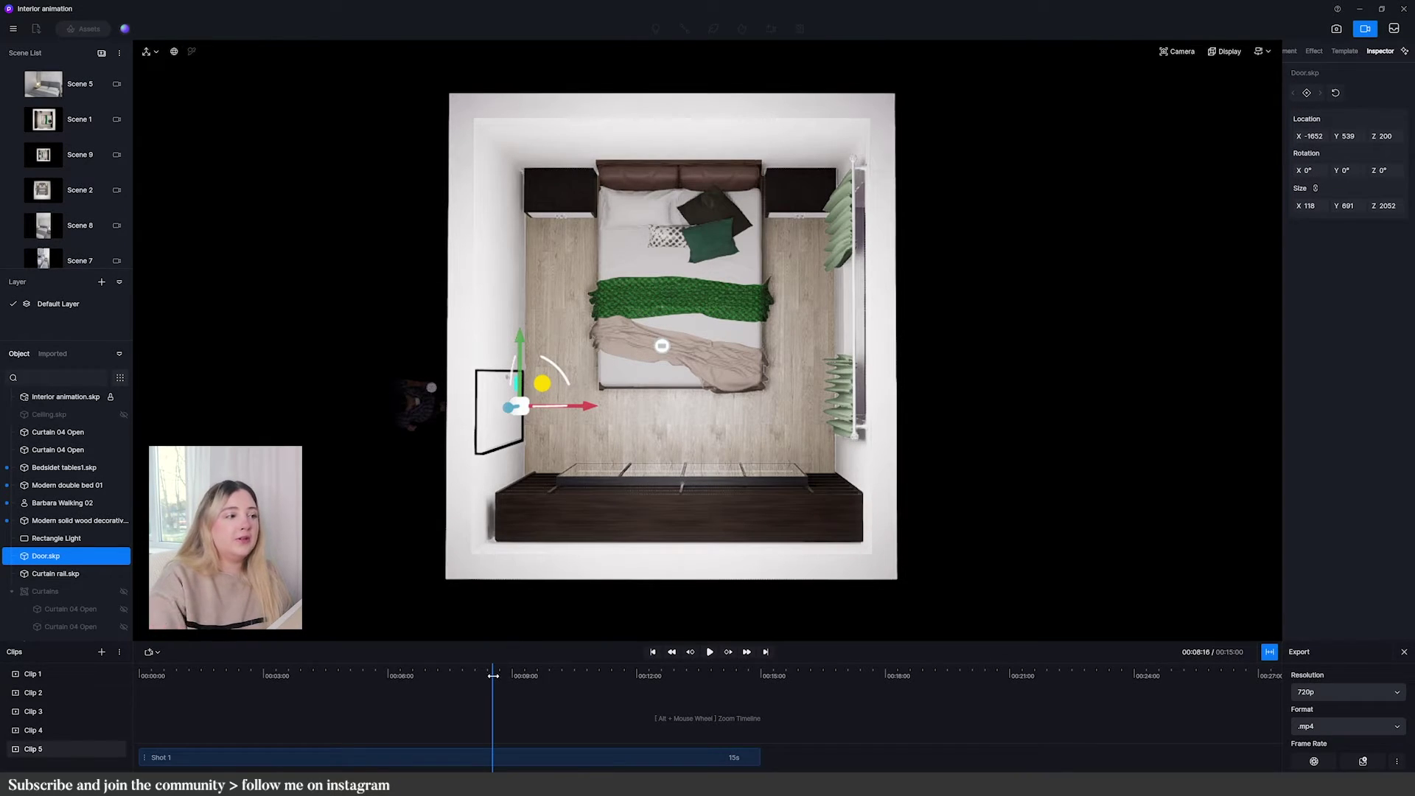
Rotate the door 90° on Z at about eight seconds and zoom in on the doorway.
drag(493, 675, 506, 675)
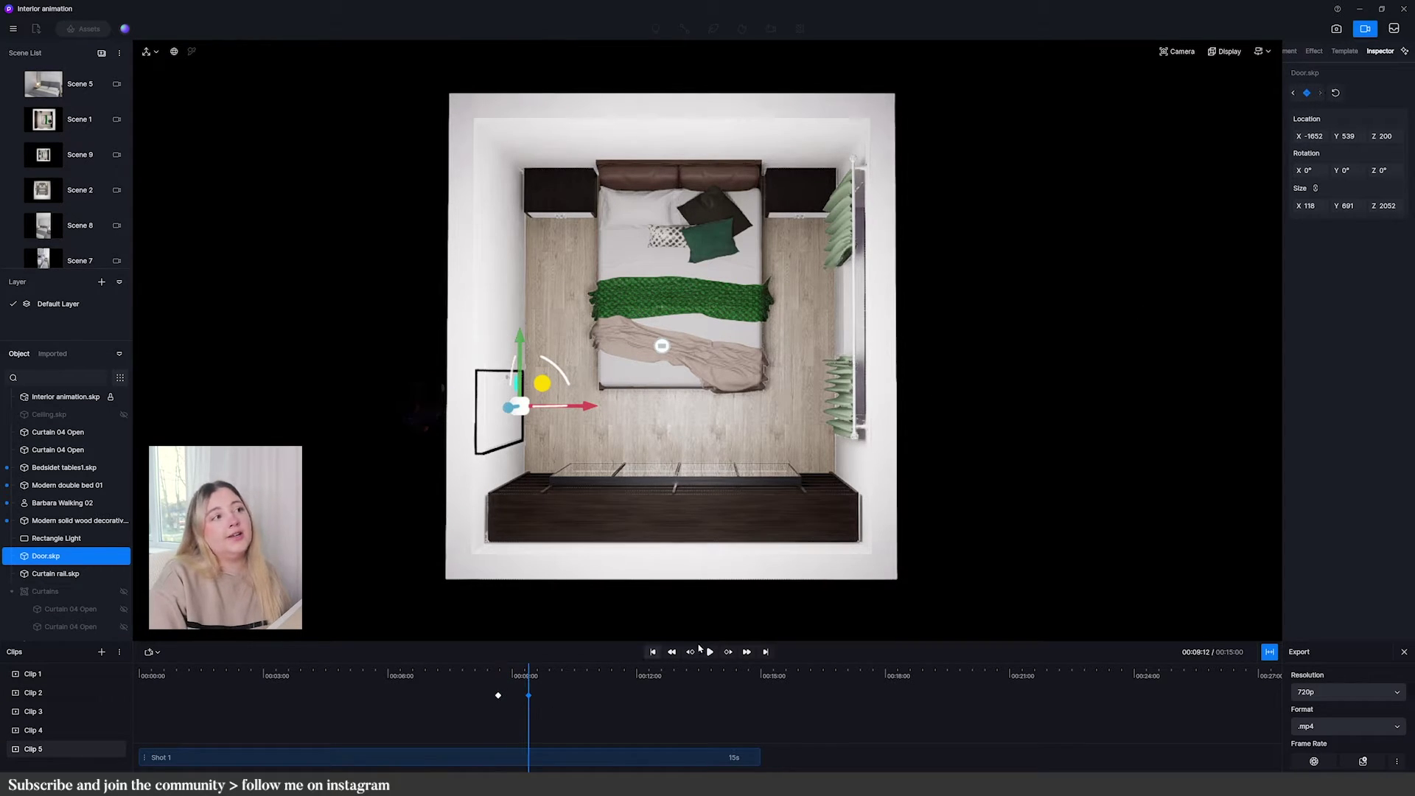
drag(554, 366, 554, 446)
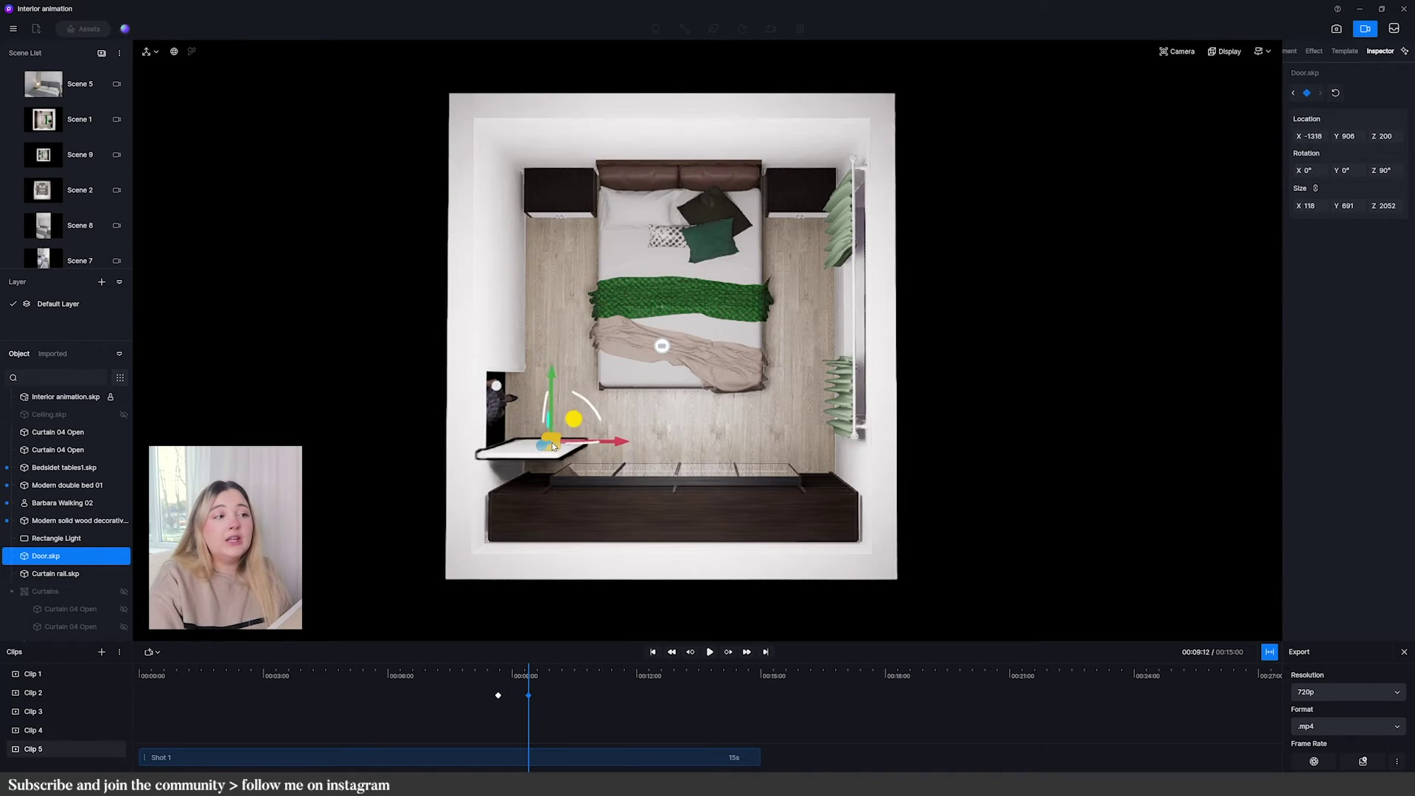
scroll(587, 459, up, 5)
right_drag(587, 459, 560, 111)
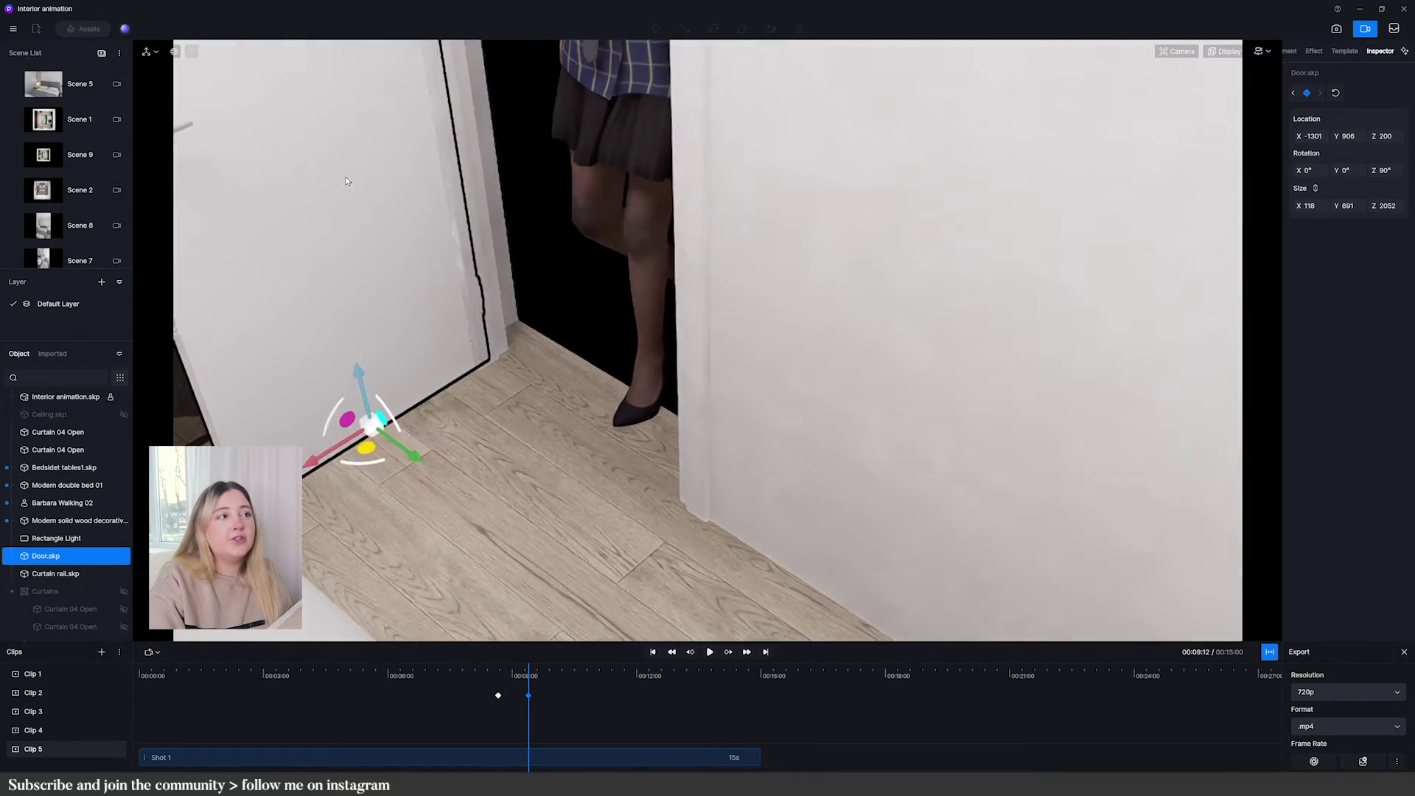
drag(321, 460, 324, 458)
Shift the door to align its hinge with the frame and preview the swing.
drag(424, 474, 433, 464)
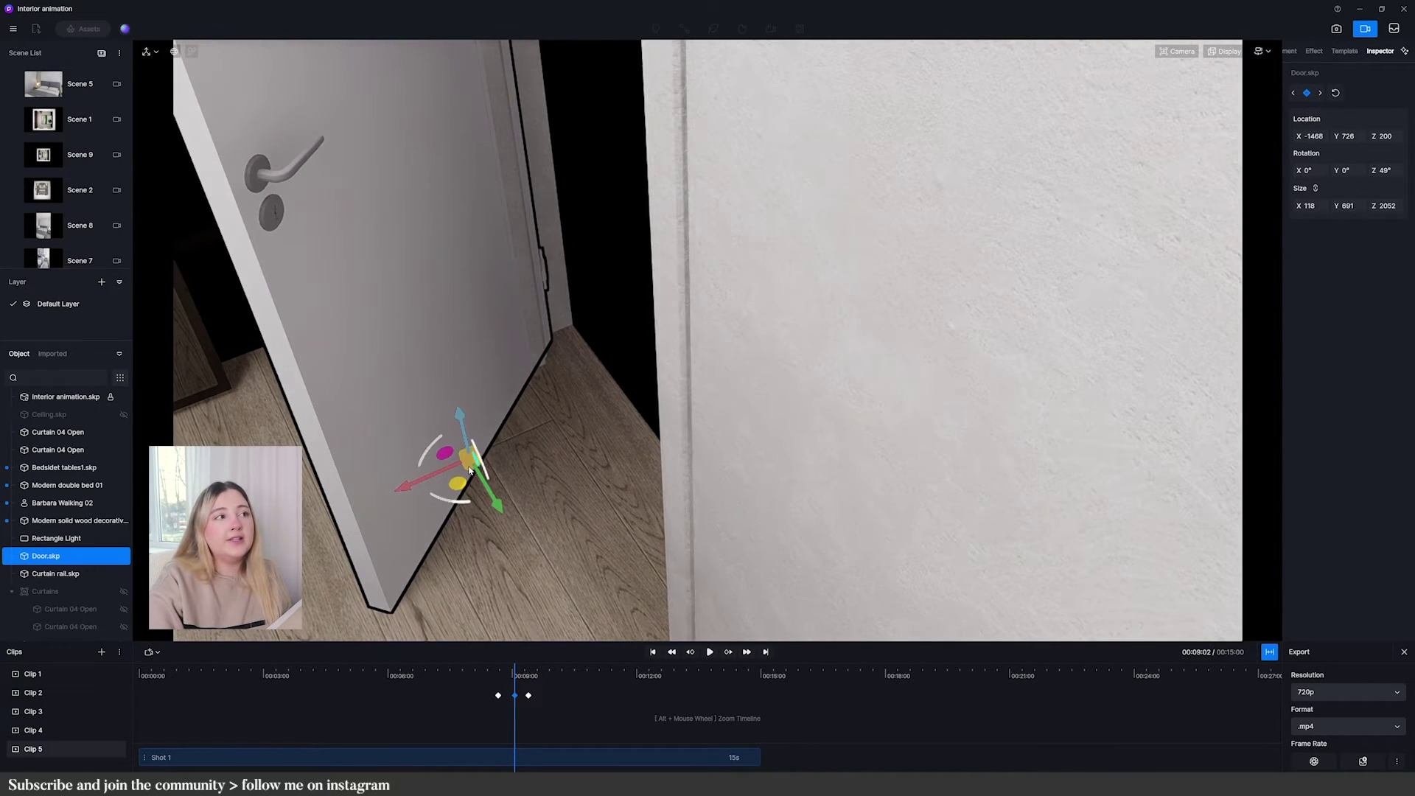
drag(469, 469, 458, 496)
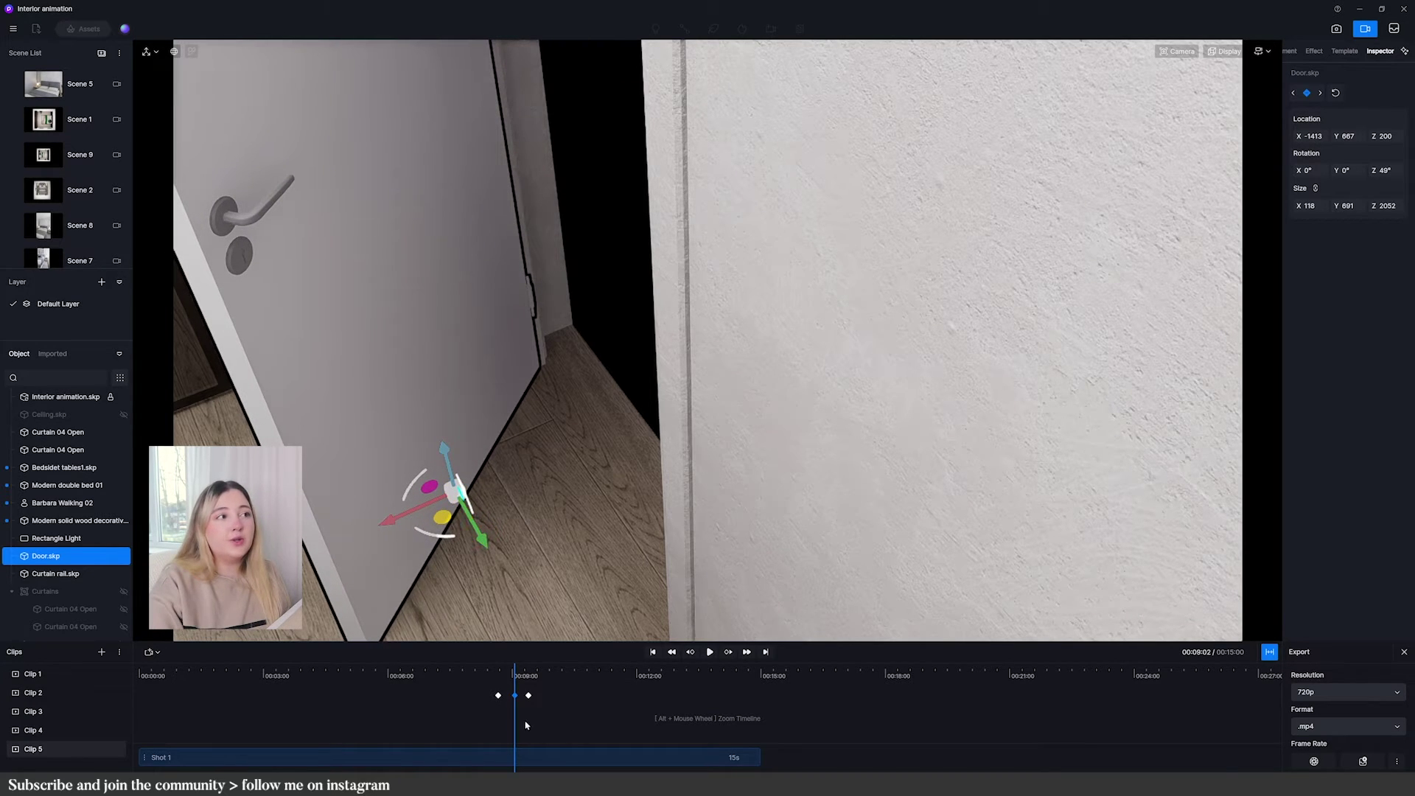
drag(525, 726, 497, 737)
click(109, 698)
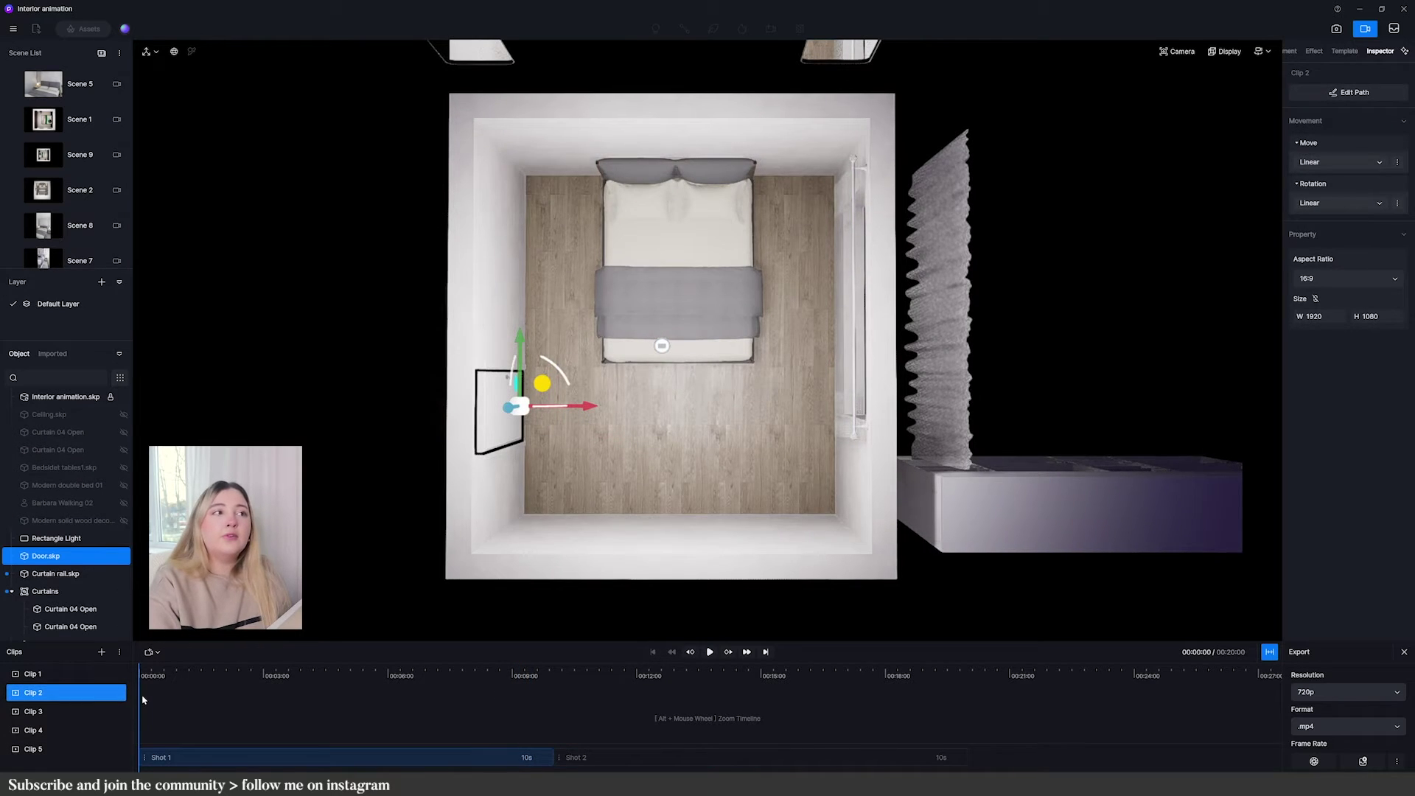
Scrub through Clip 2 and select the curtain rail to view its keyframes.
drag(138, 696, 447, 737)
click(855, 465)
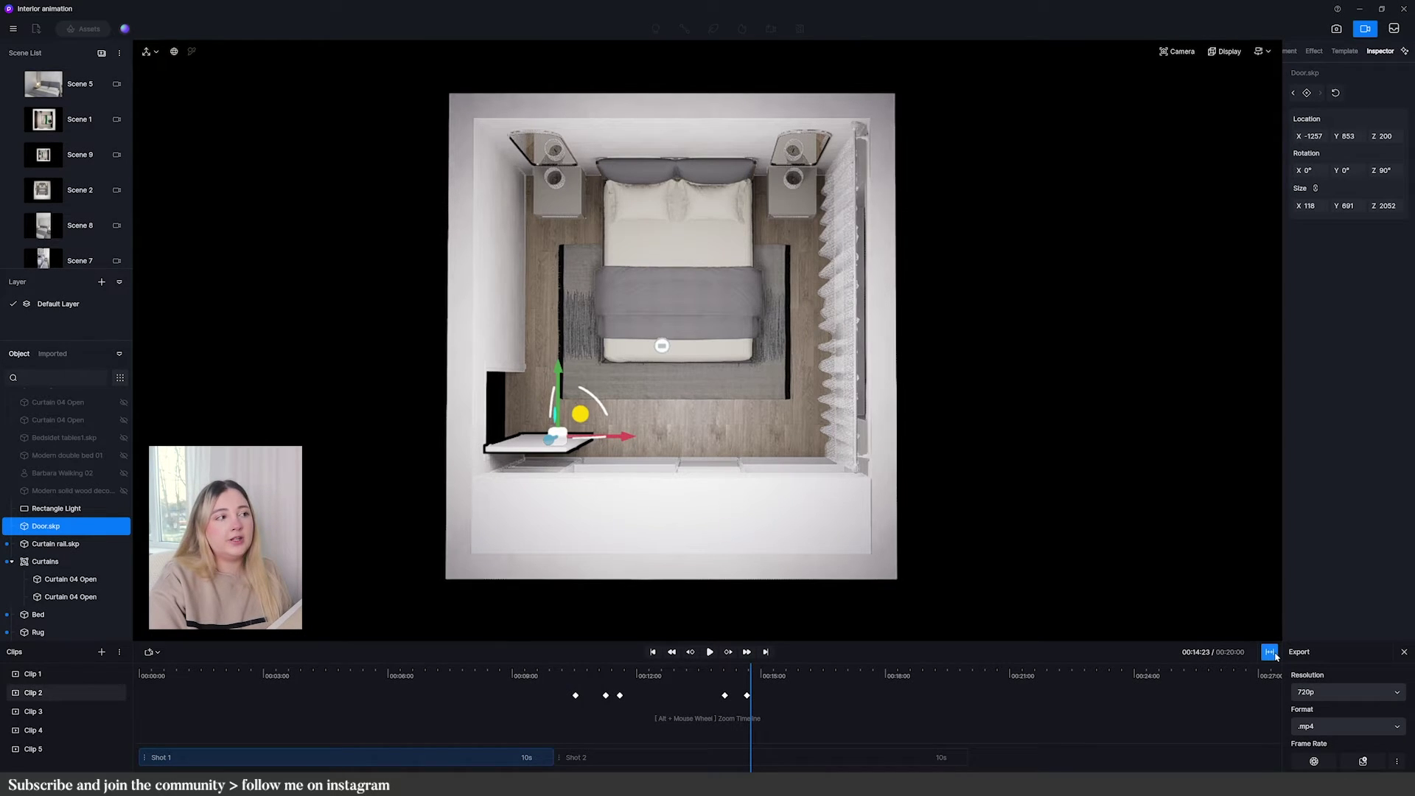
click(1269, 652)
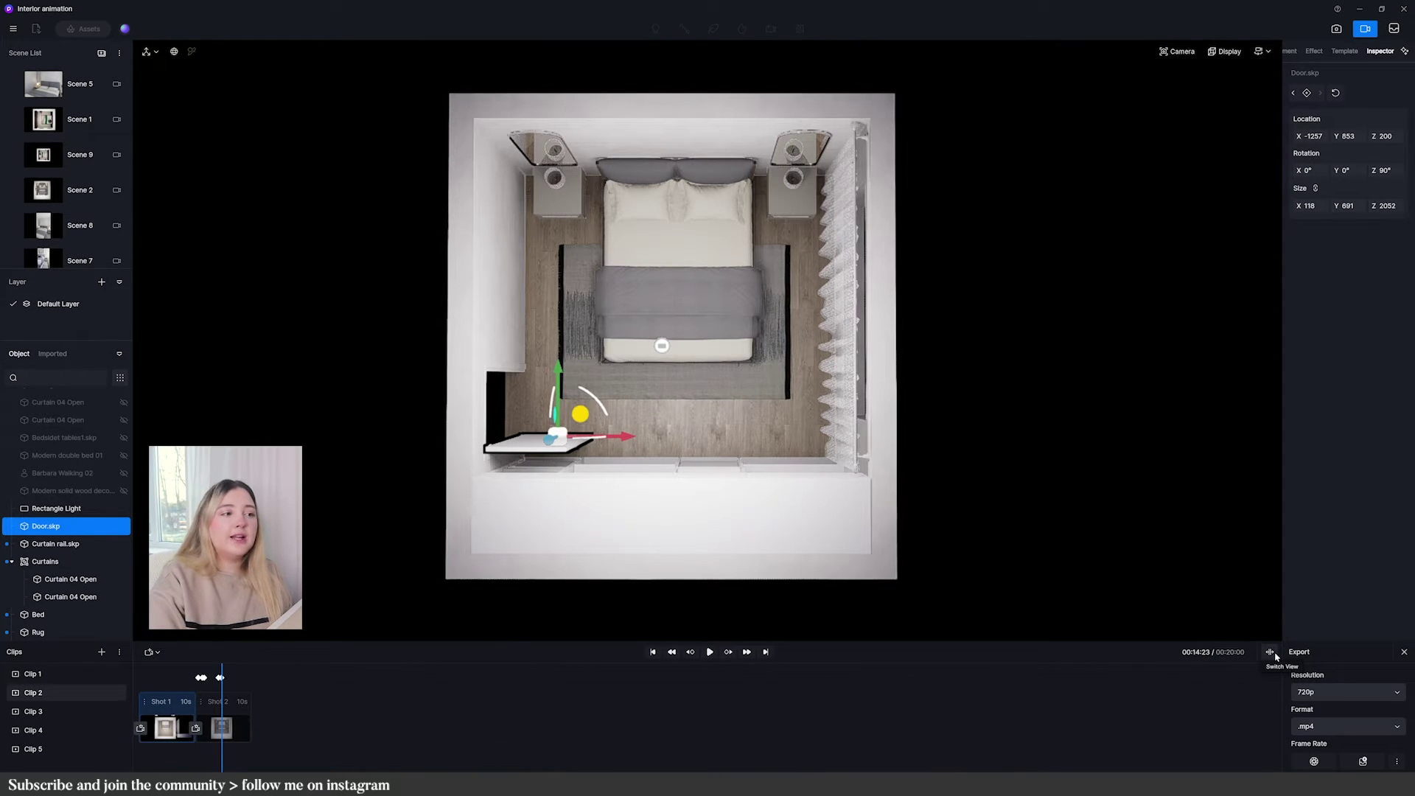
Preview the door and rug animations, then delete Clip 2's second shot.
click(1270, 652)
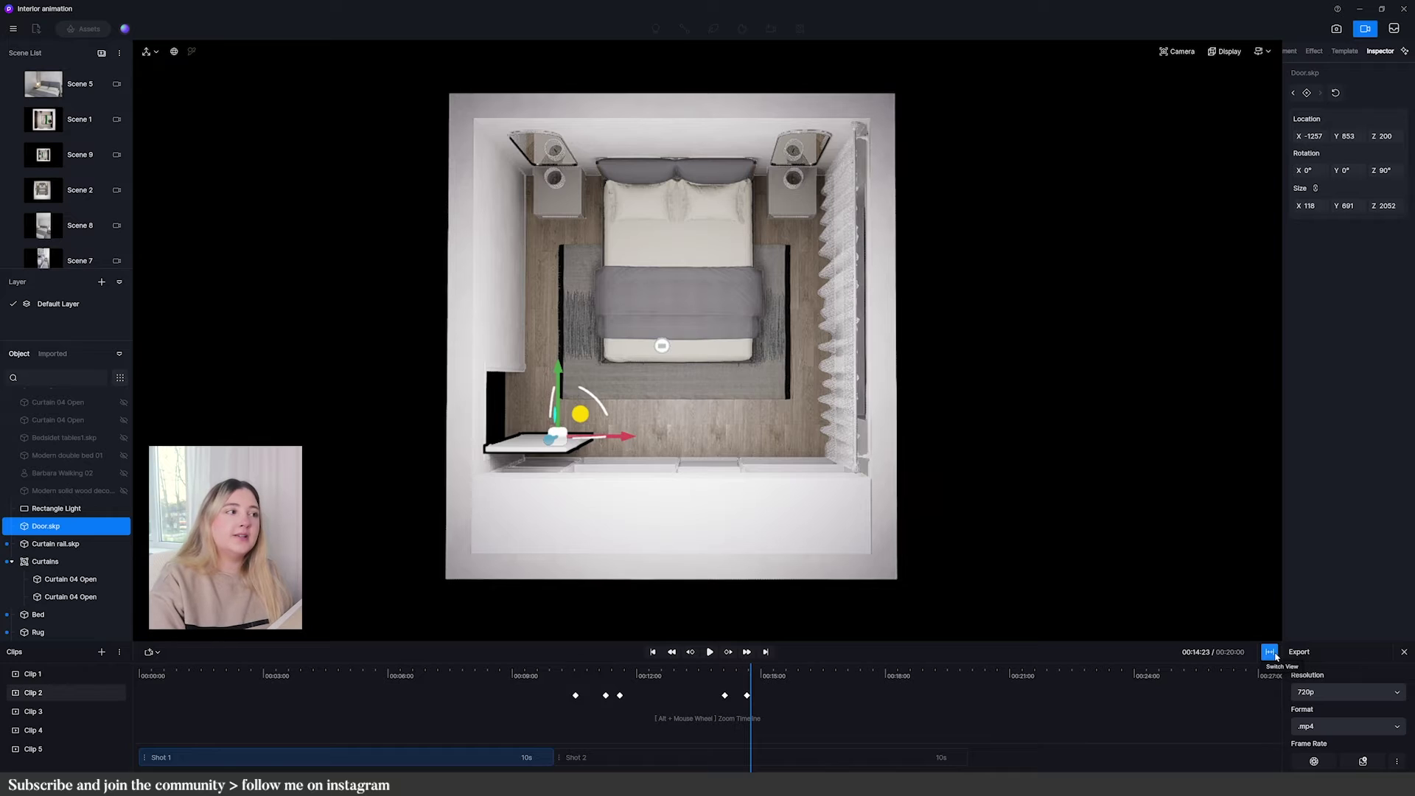
click(1269, 652)
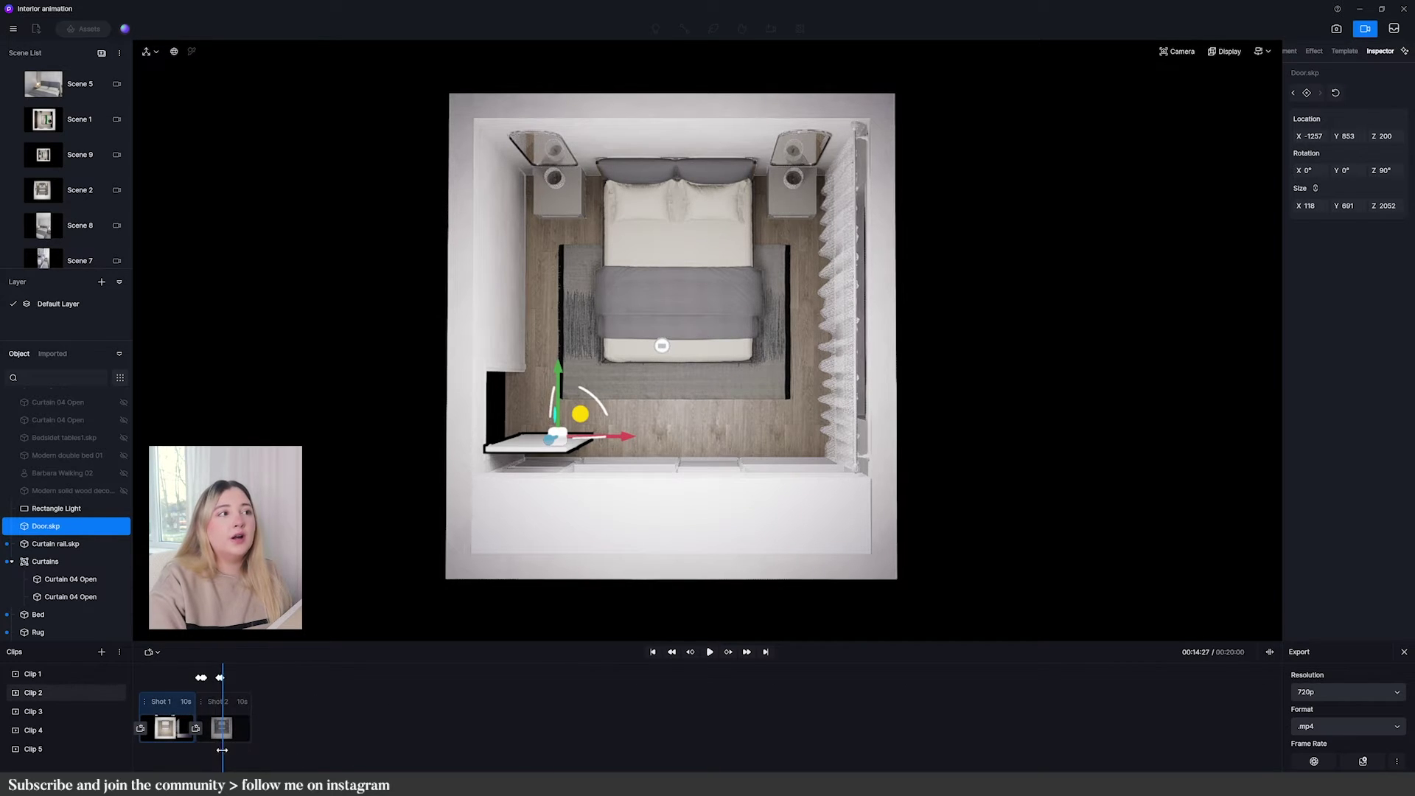
mouse_move(222, 750)
mouse_down()
mouse_move(197, 750)
mouse_move(220, 750)
mouse_up()
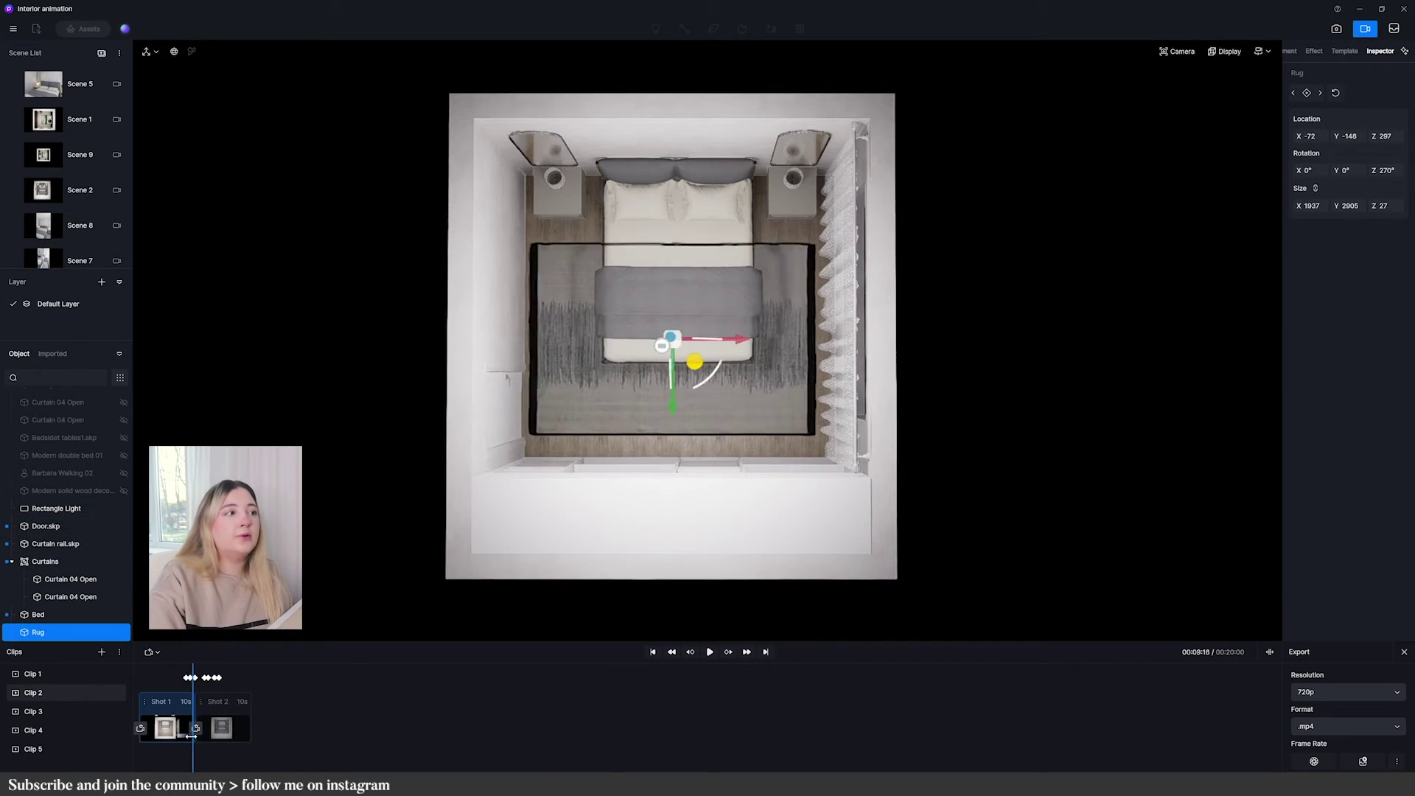
drag(194, 735, 200, 735)
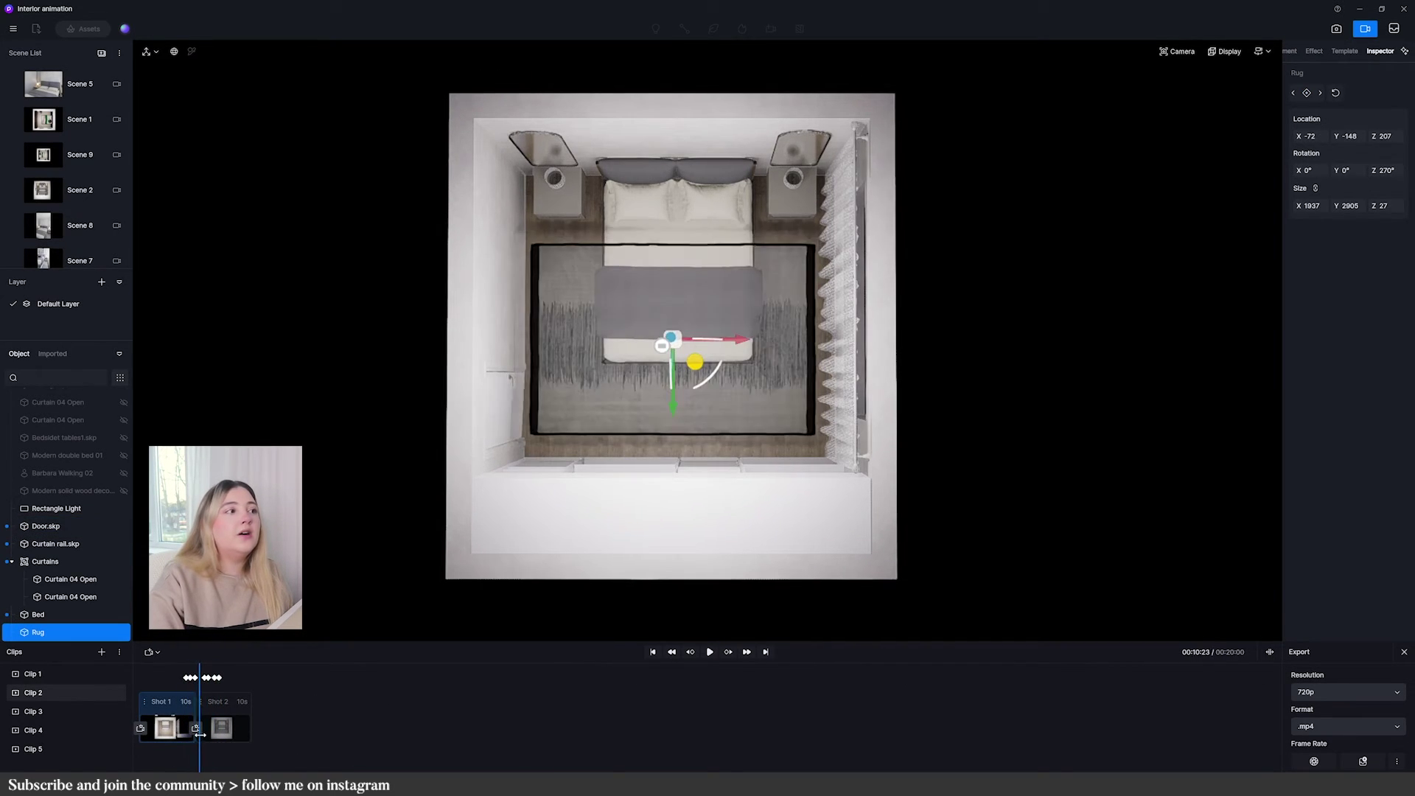
click(235, 724)
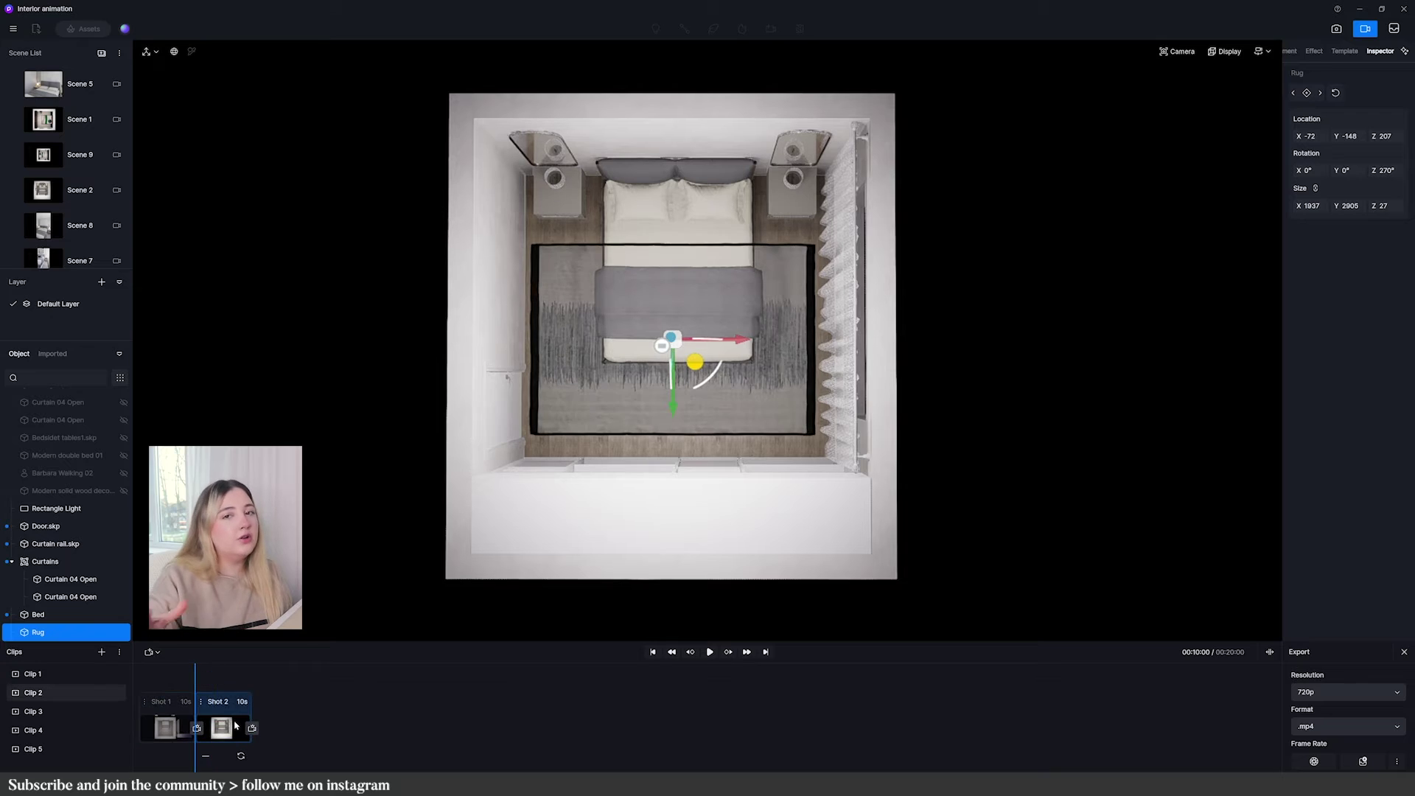
click(206, 756)
drag(196, 757, 195, 757)
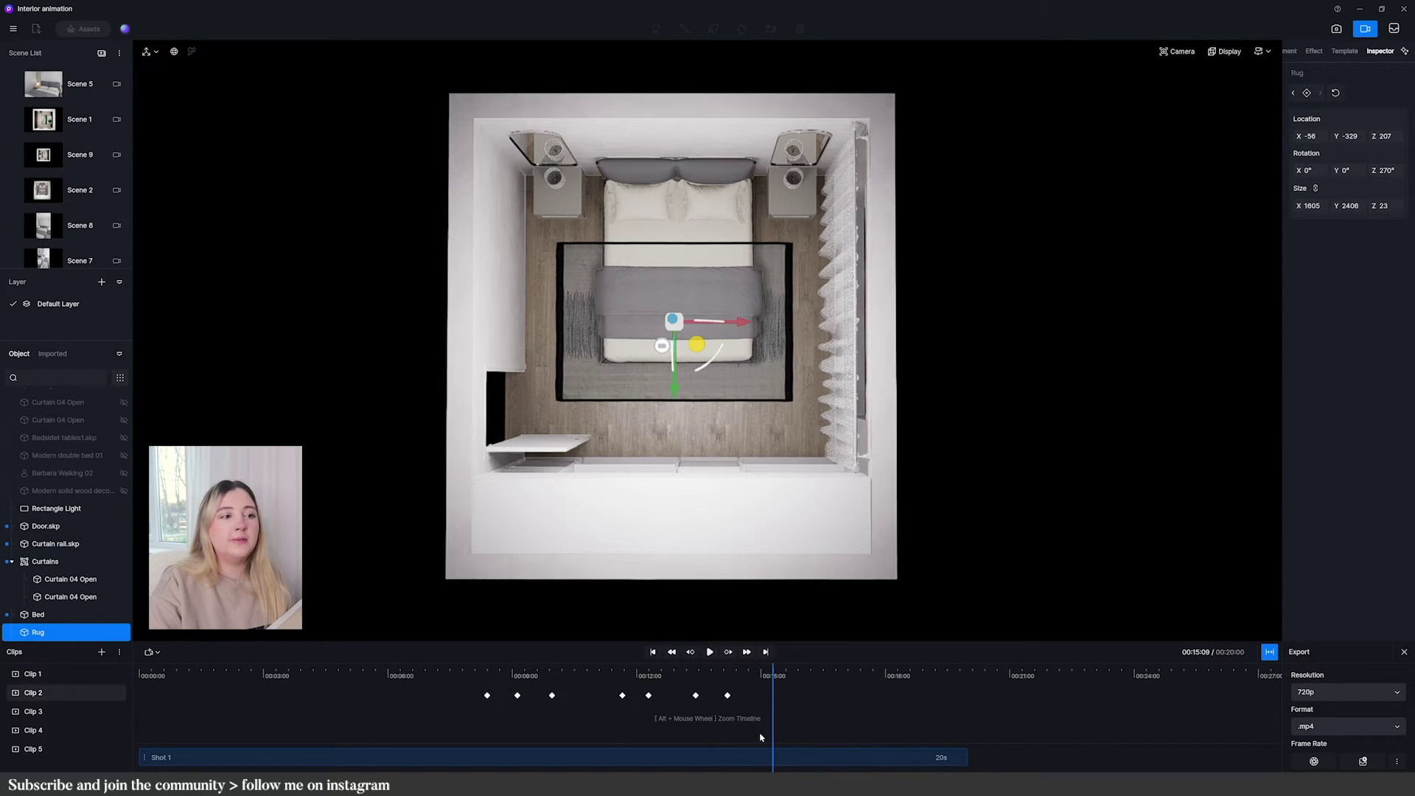
Try moving the closet up toward the bed inside the clip, then undo it.
click(662, 501)
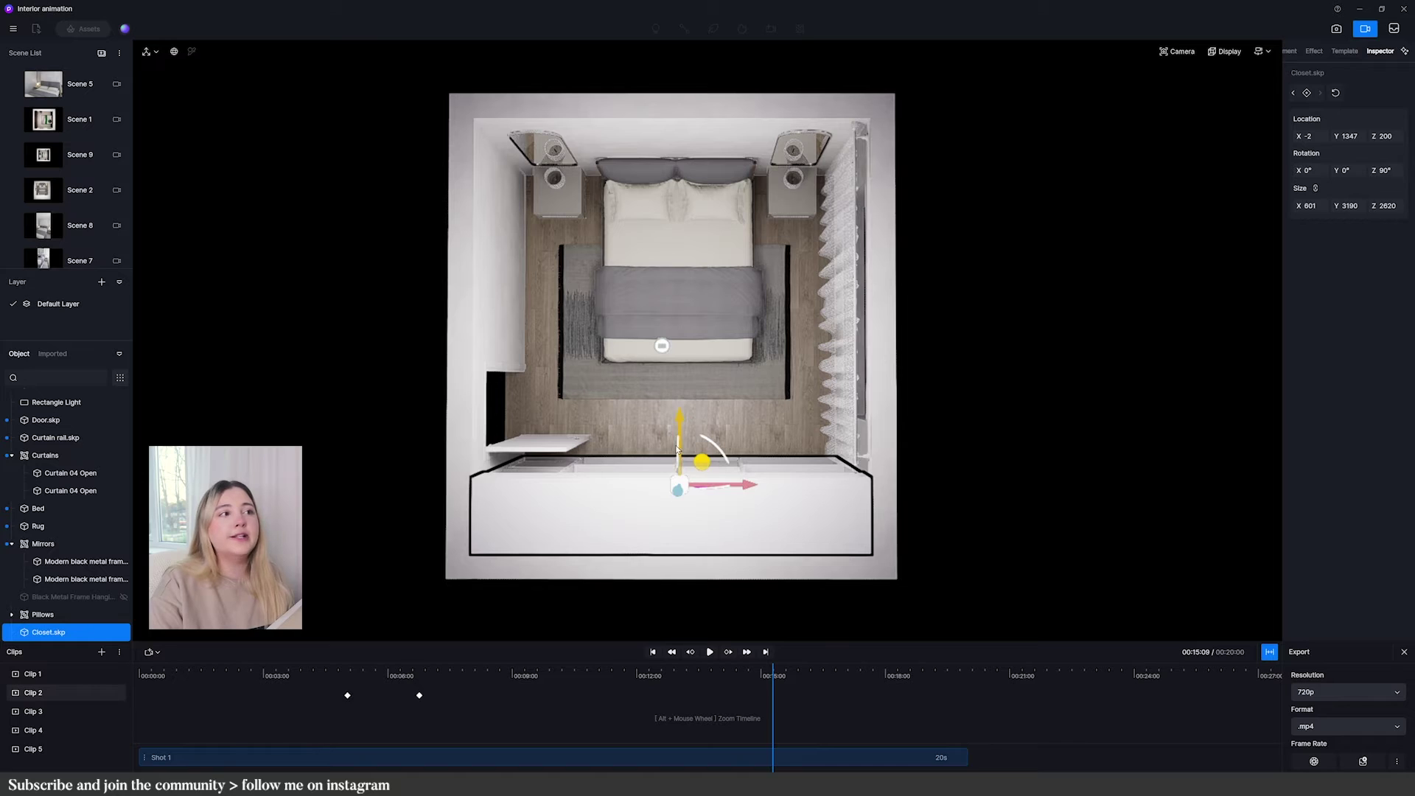
drag(677, 447, 672, 357)
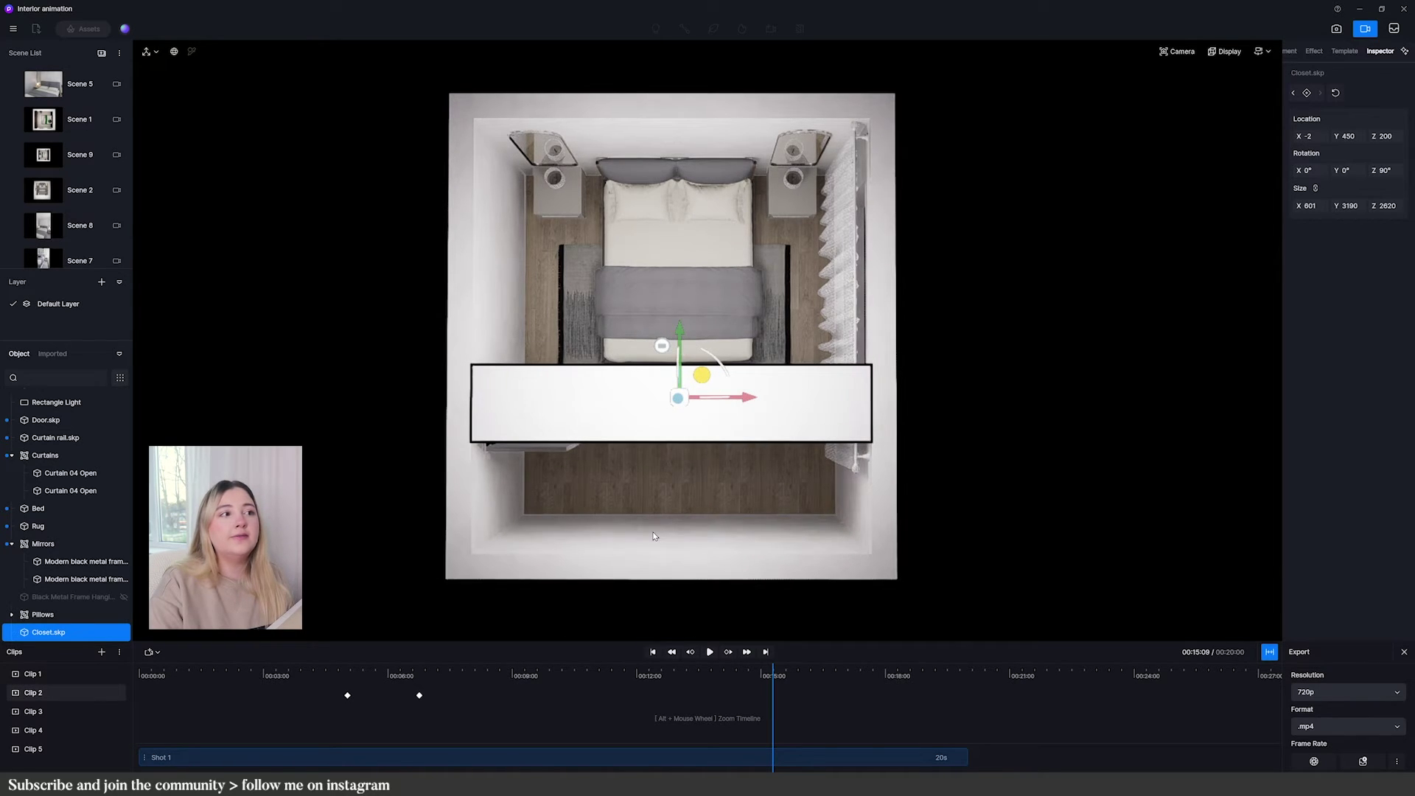
click(658, 502)
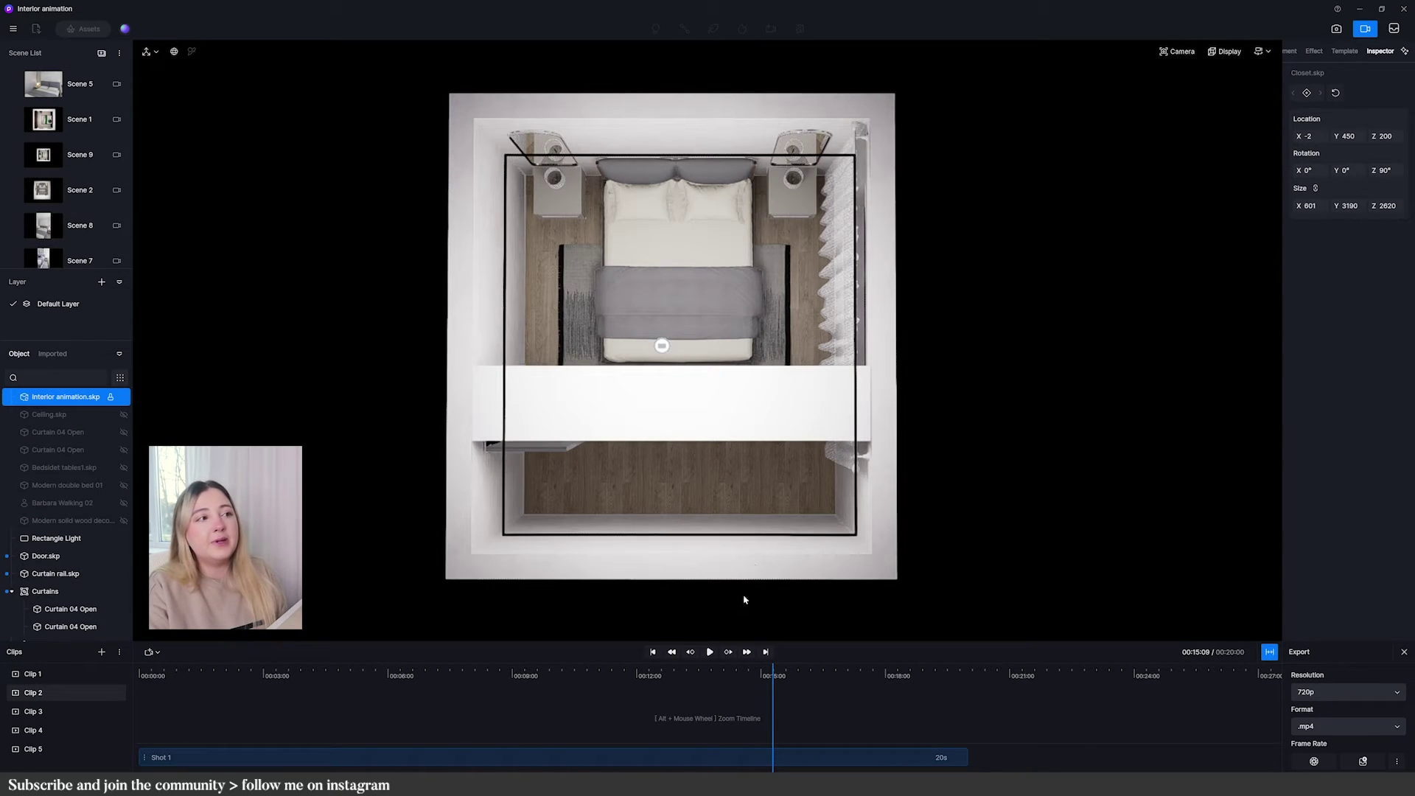
key(ctrl+z)
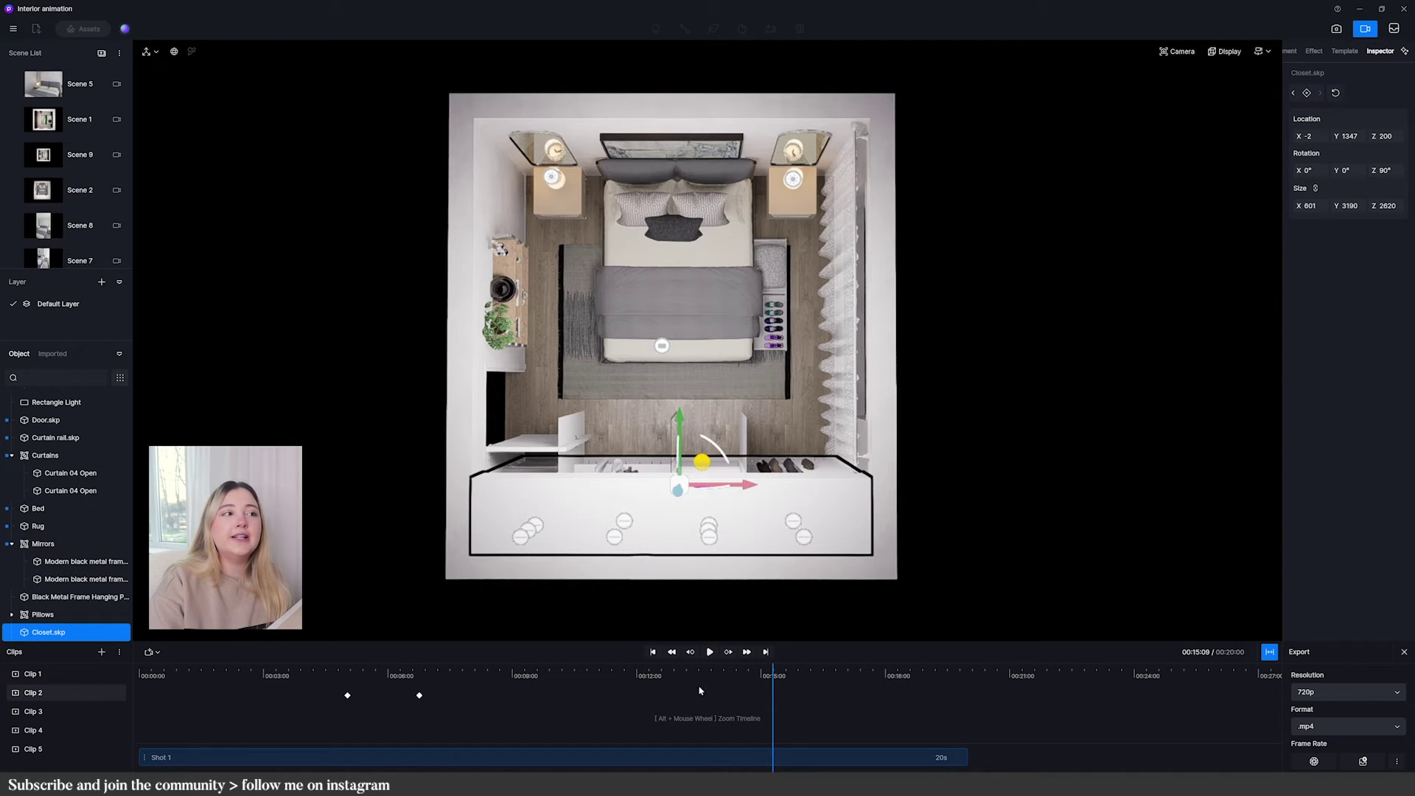
Outside animation mode, slide the closet up toward the bed and return to the clips.
click(1403, 653)
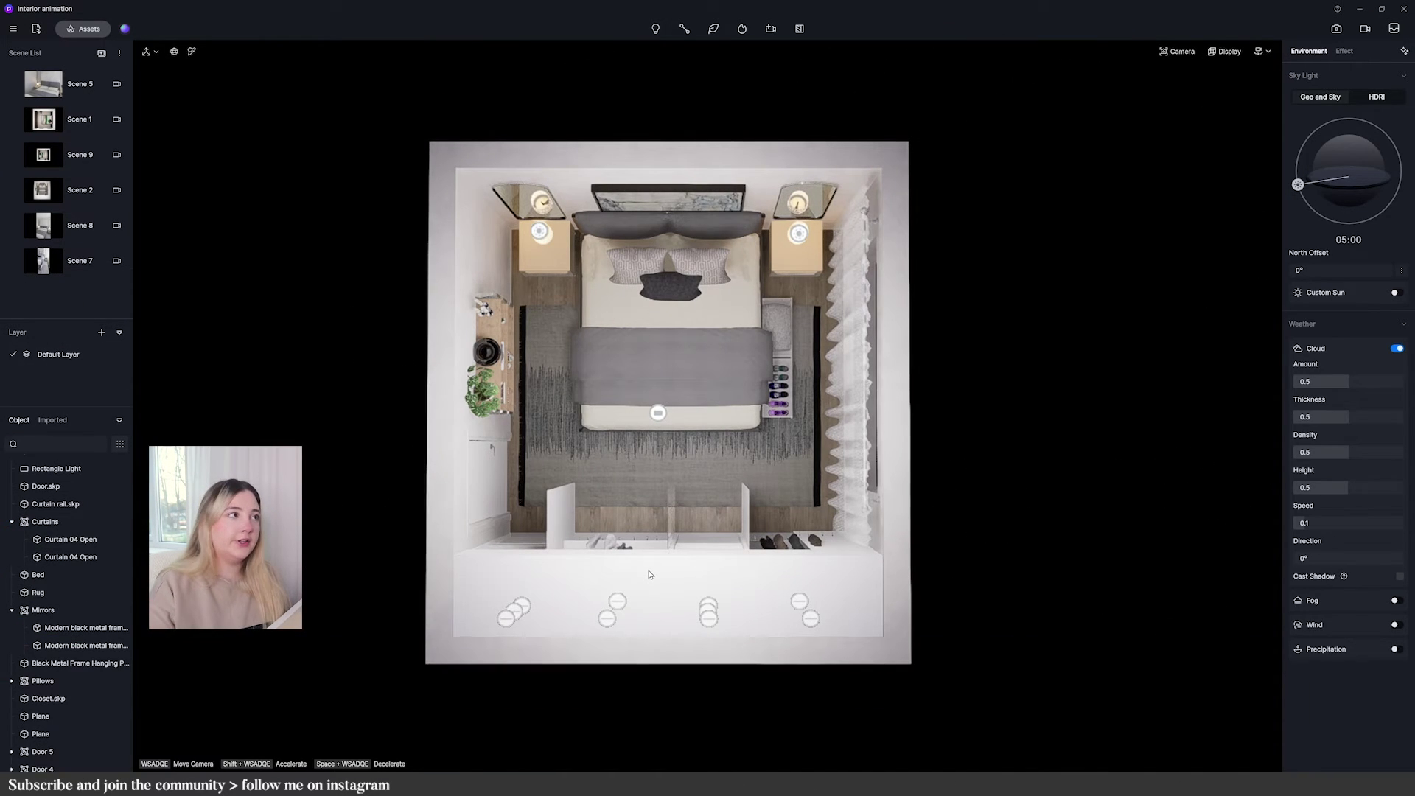
click(650, 574)
drag(677, 493, 677, 395)
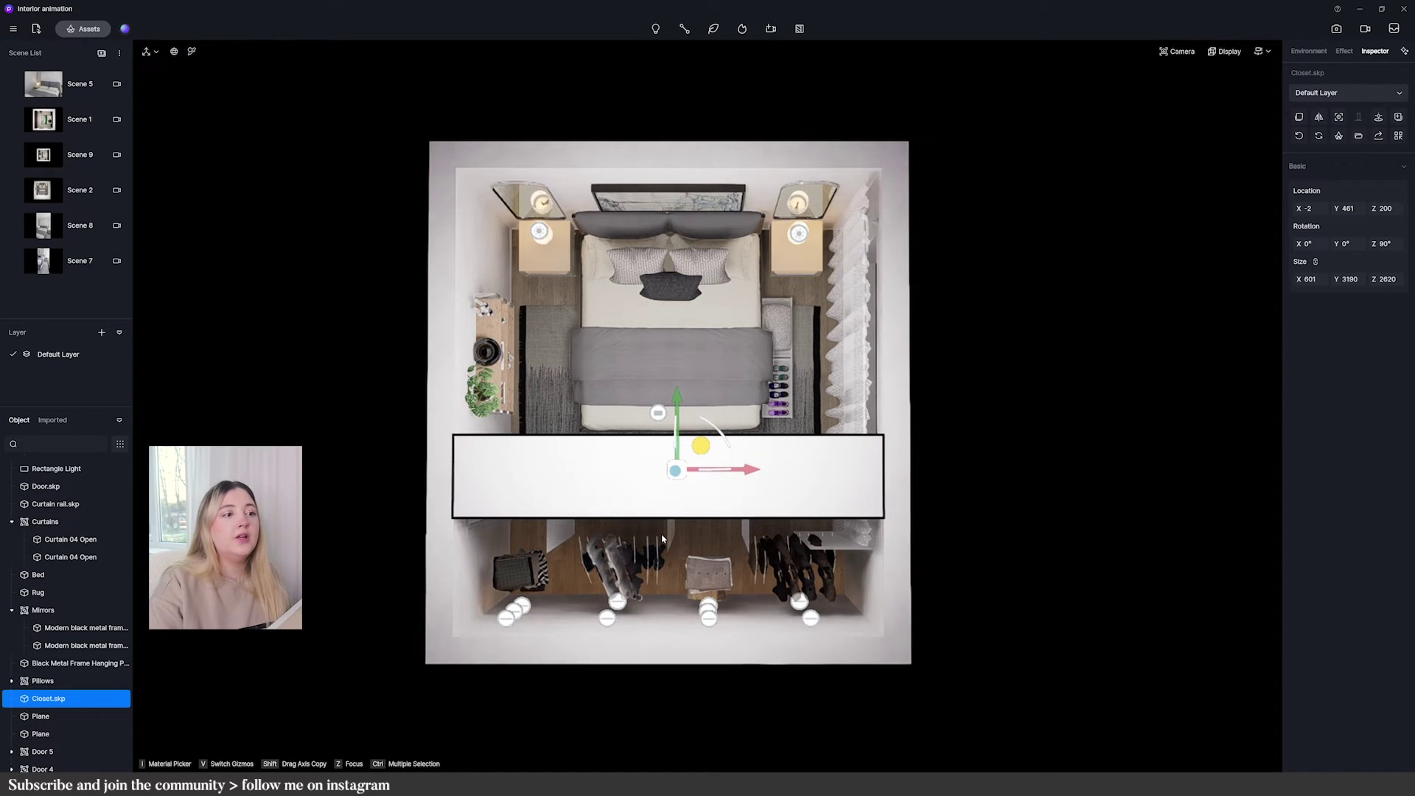
click(1368, 33)
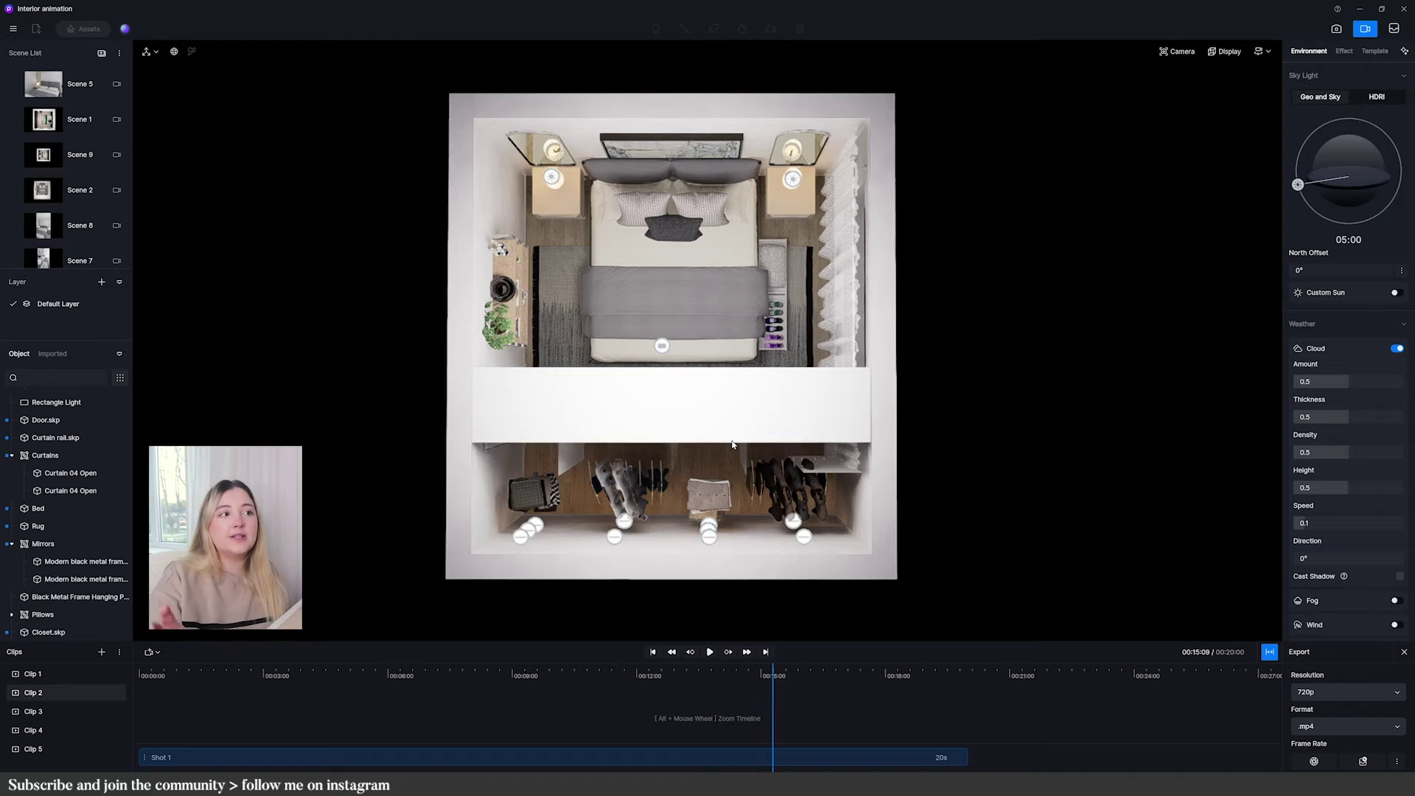
click(712, 417)
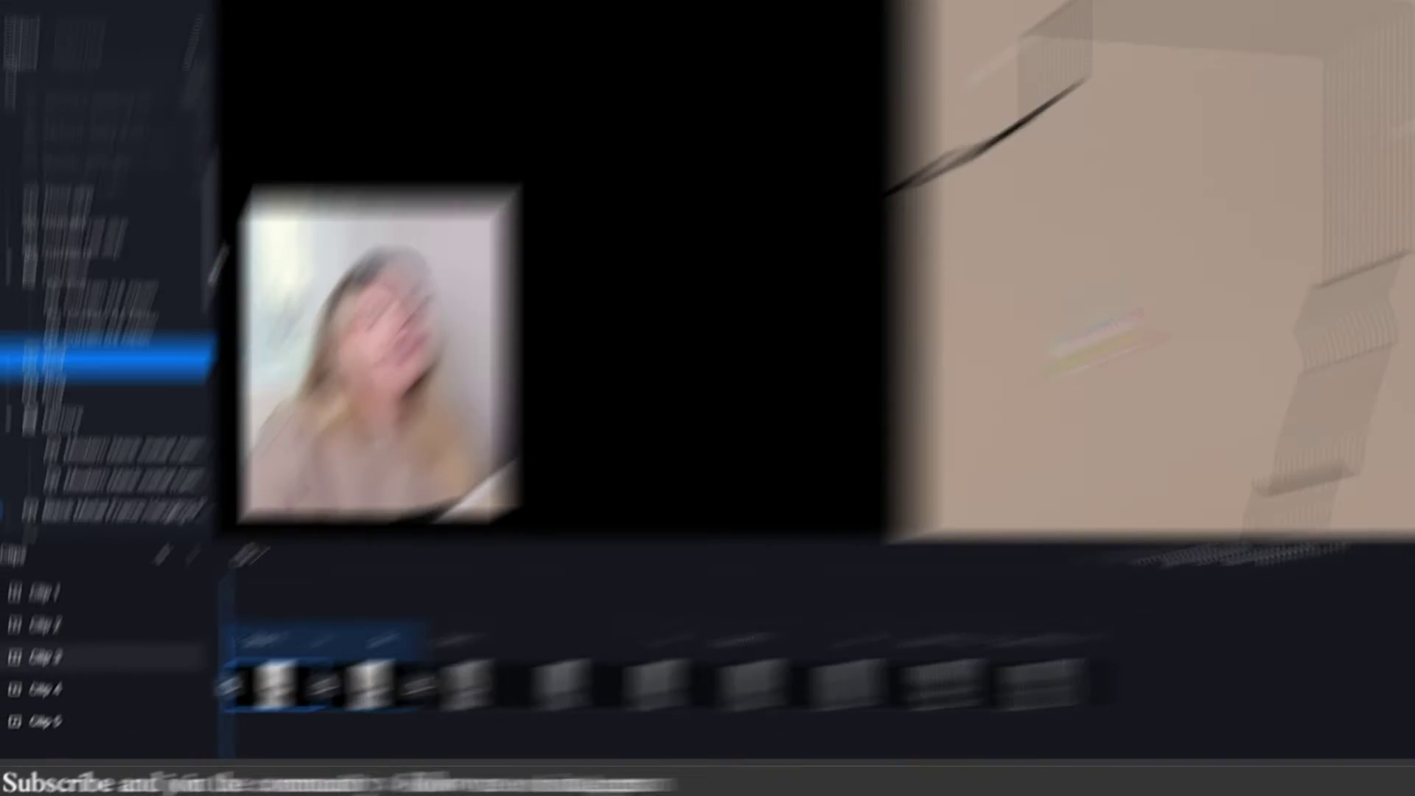
Preview the opening of Clip 3 and shift Shot 1's starting camera view to the right.
scroll(128, 560, down, 10)
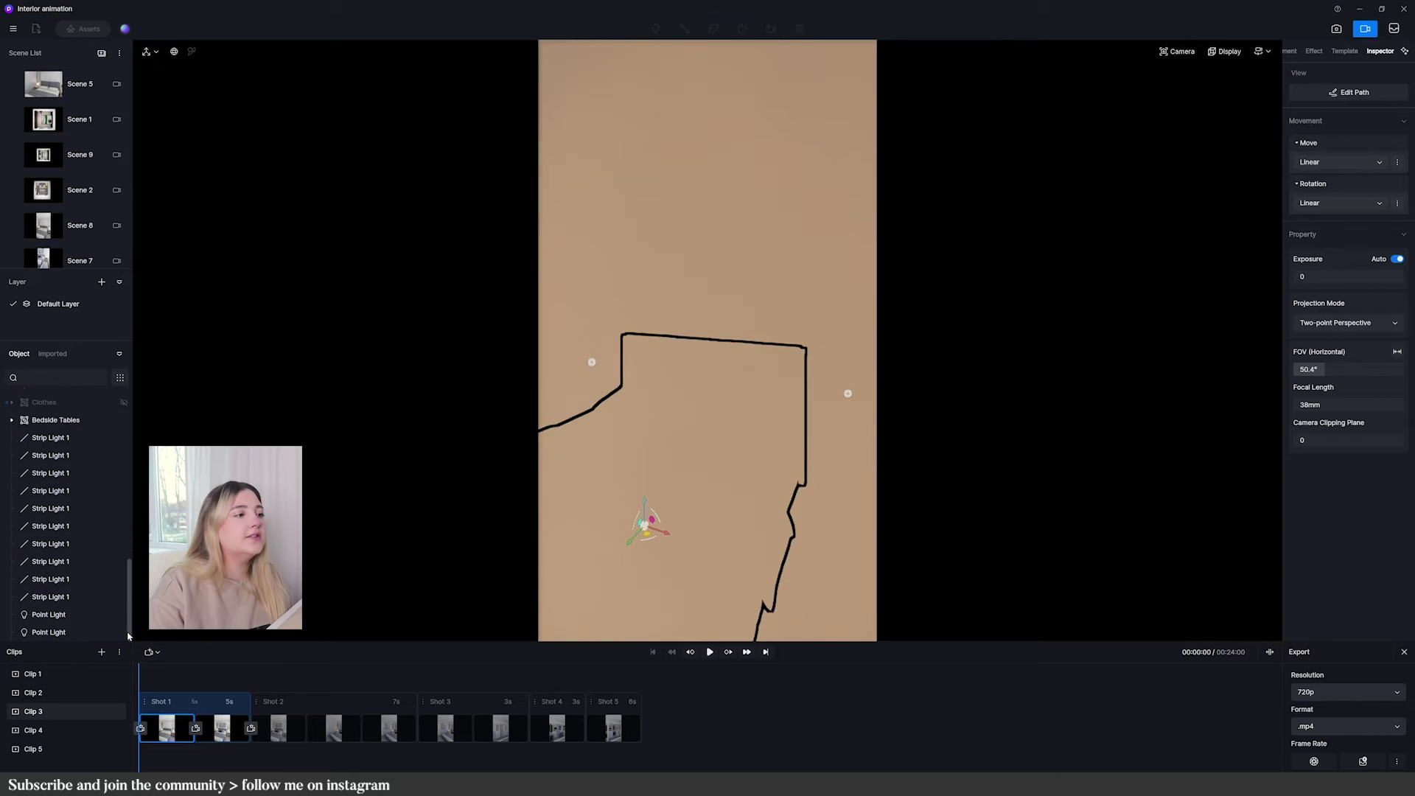
drag(184, 753, 219, 729)
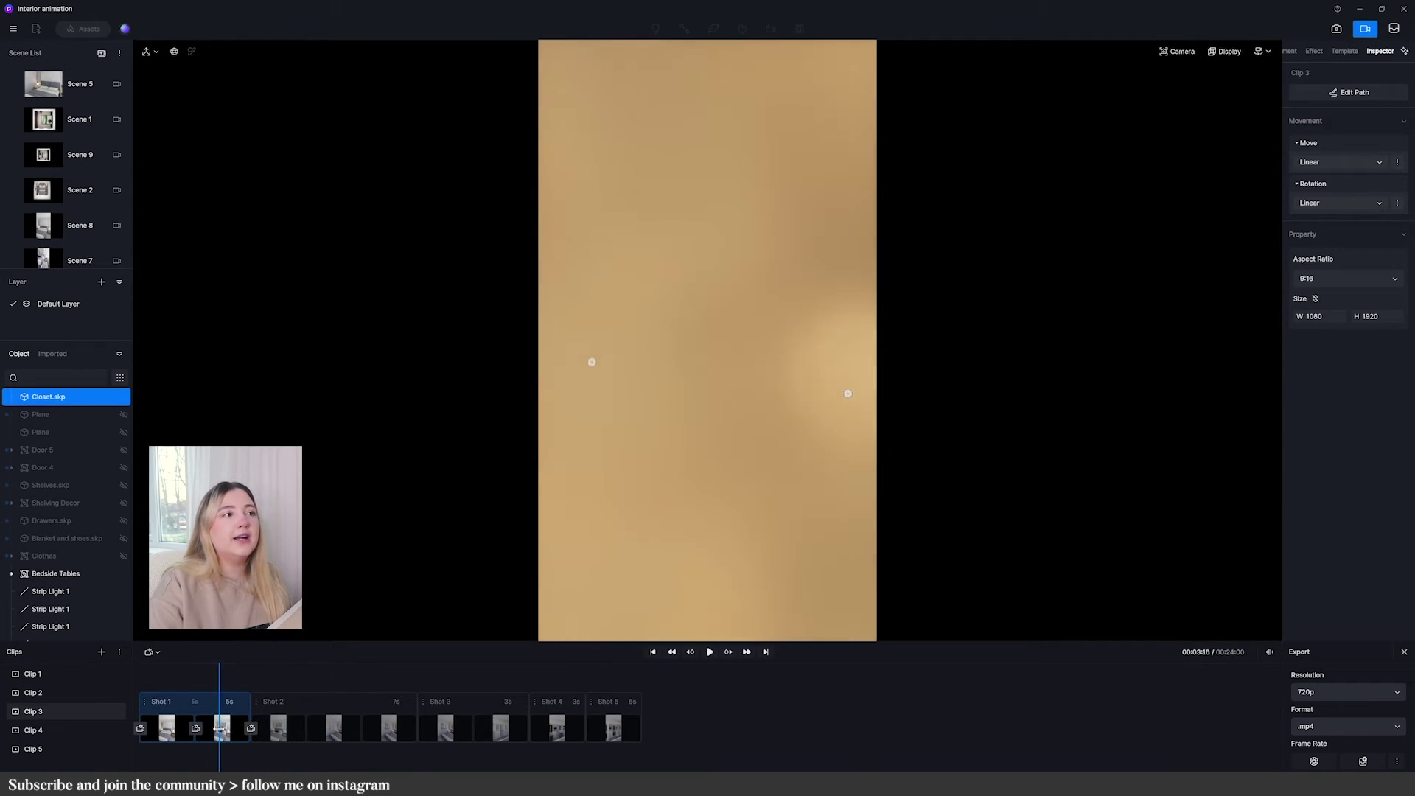
click(166, 728)
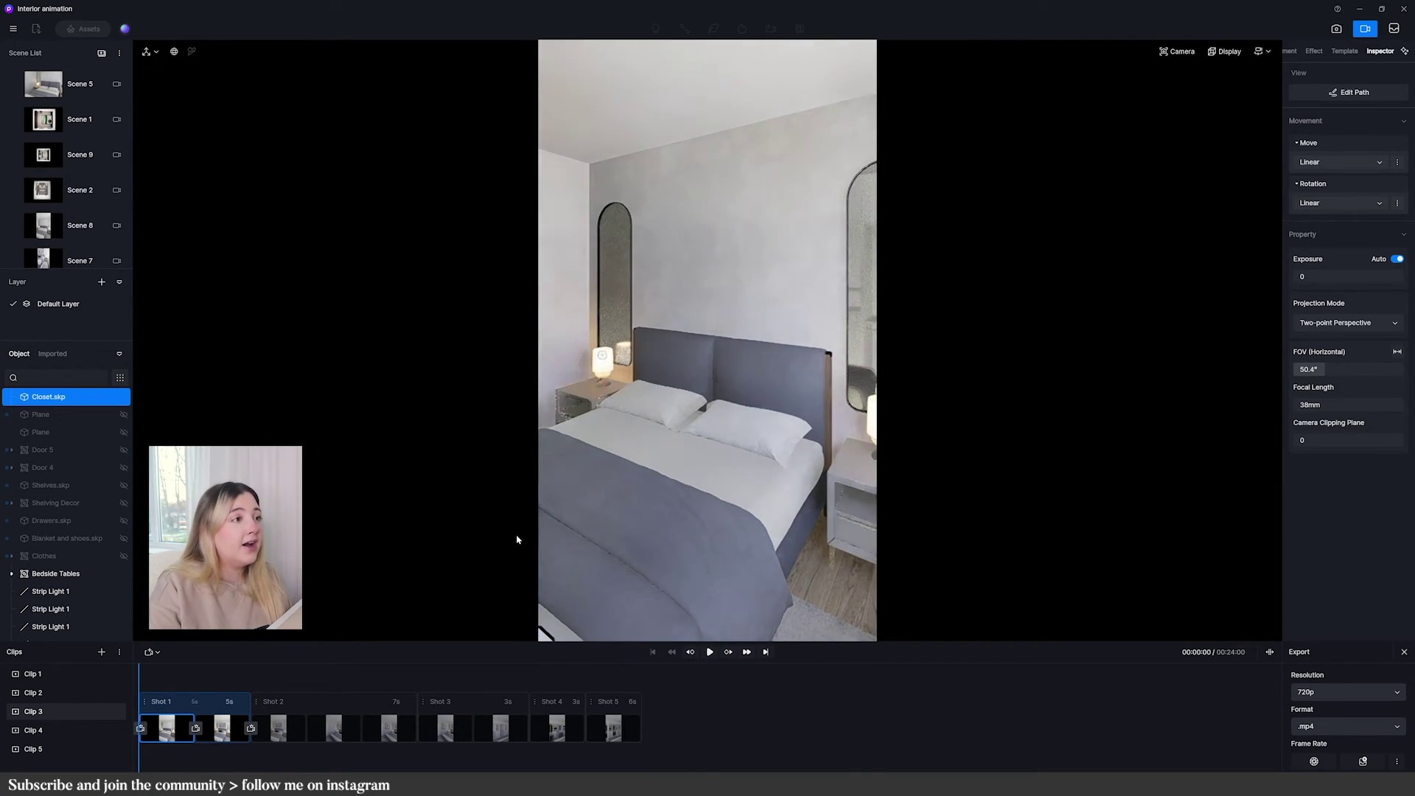
middle_drag(516, 540, 540, 540)
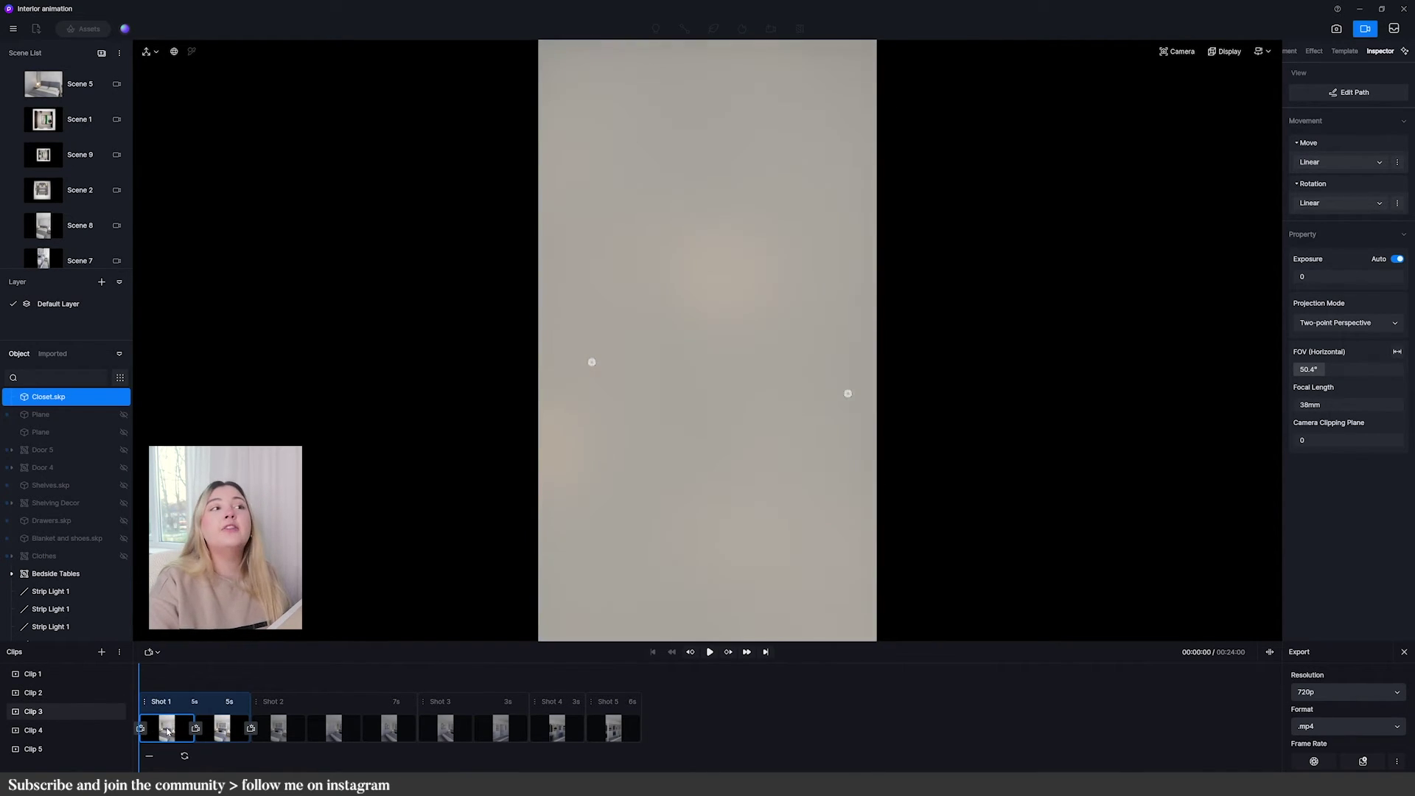
click(39, 187)
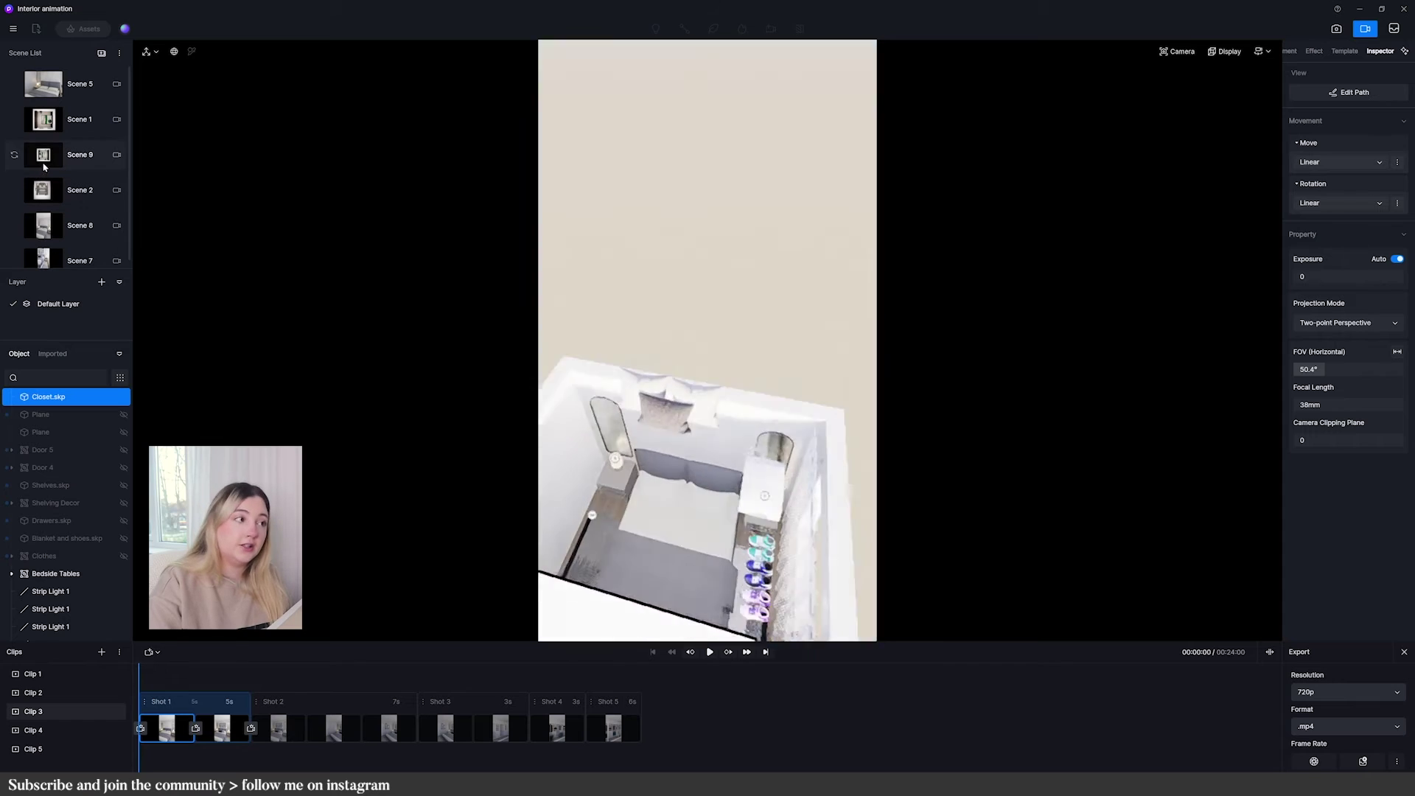
Drag Closet.skp back down along the Y axis to the room's end.
click(1403, 652)
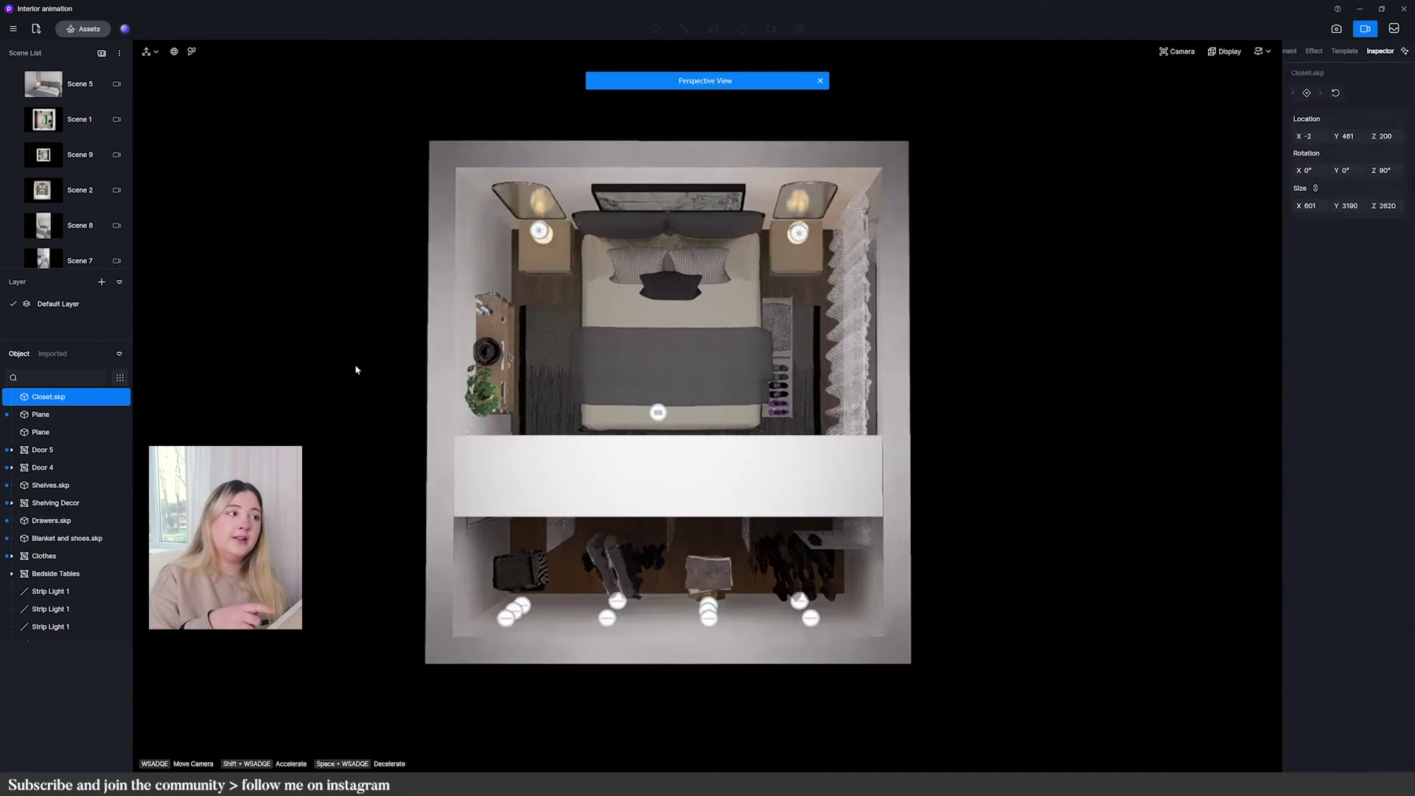
drag(677, 409, 677, 511)
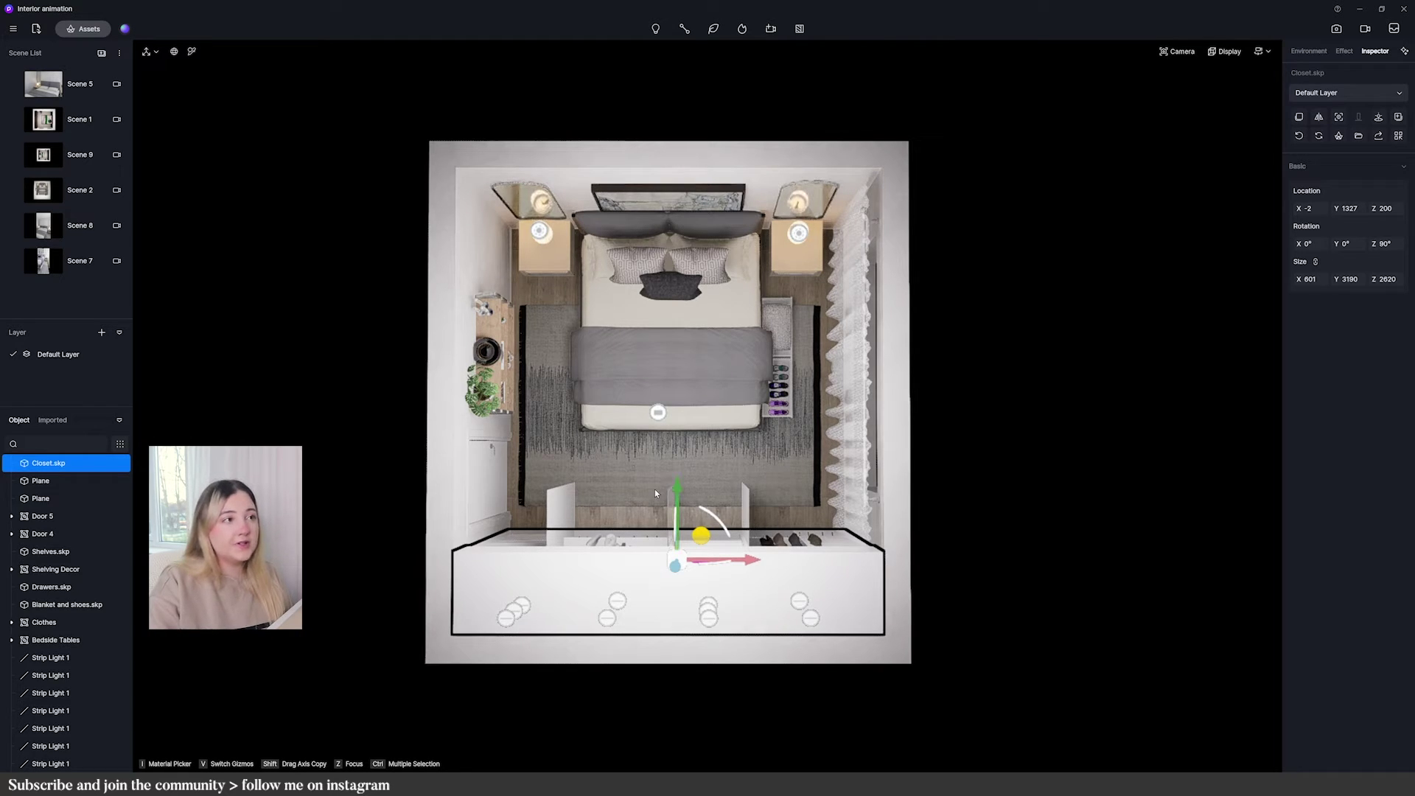
click(1364, 28)
Review Clip 3's Shot 1 from its first to its last camera keyframe.
click(161, 730)
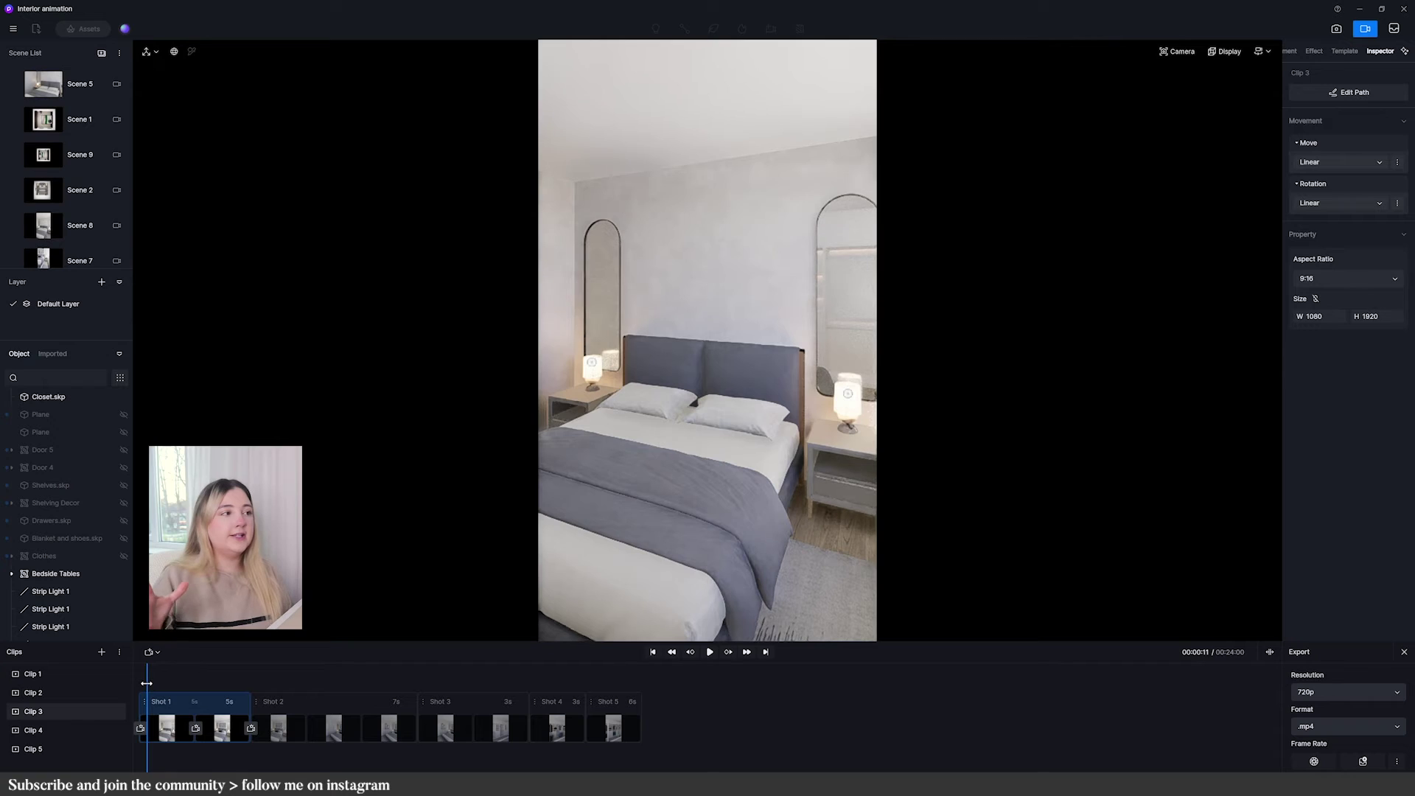
mouse_move(147, 683)
mouse_down()
mouse_move(173, 679)
mouse_move(146, 693)
mouse_move(196, 710)
mouse_move(199, 730)
mouse_up()
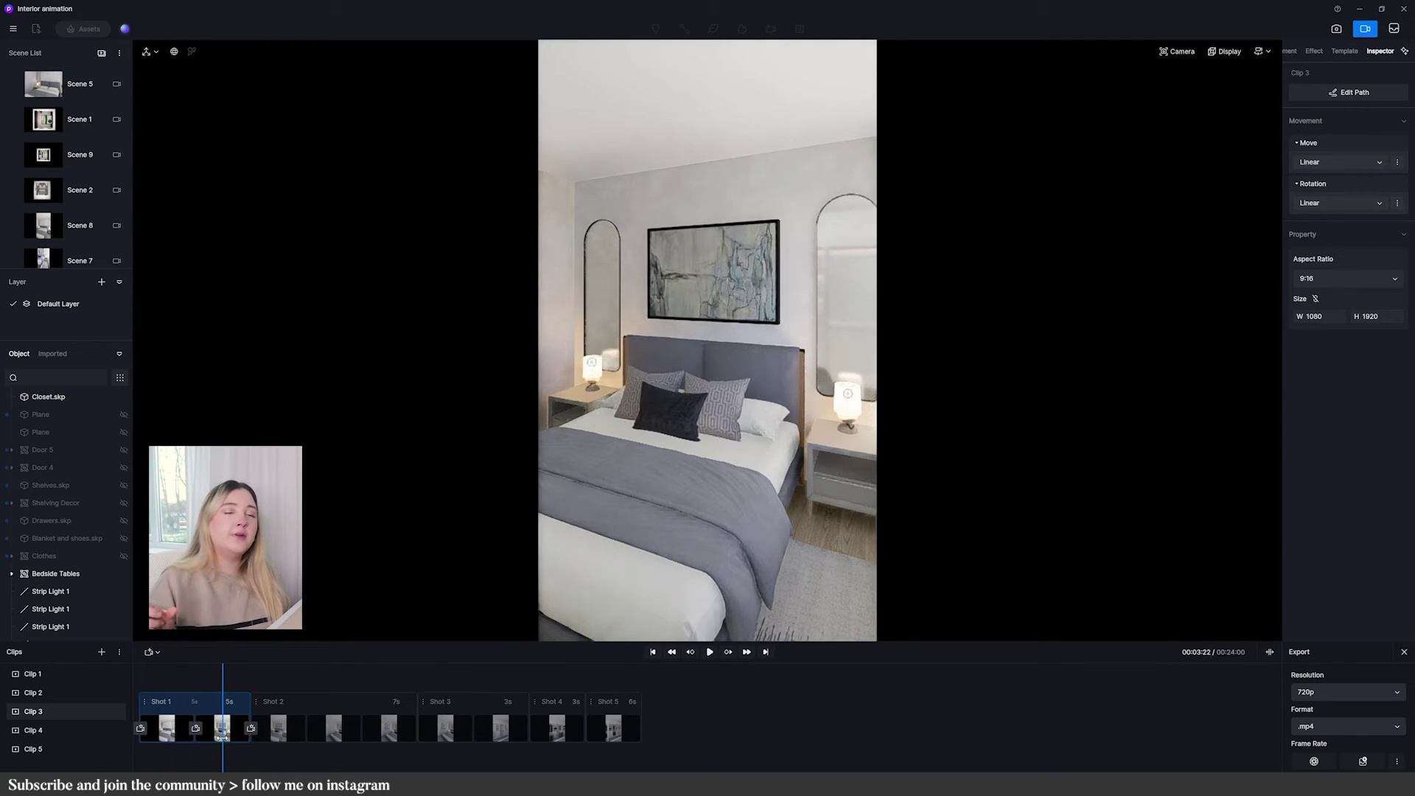
click(171, 732)
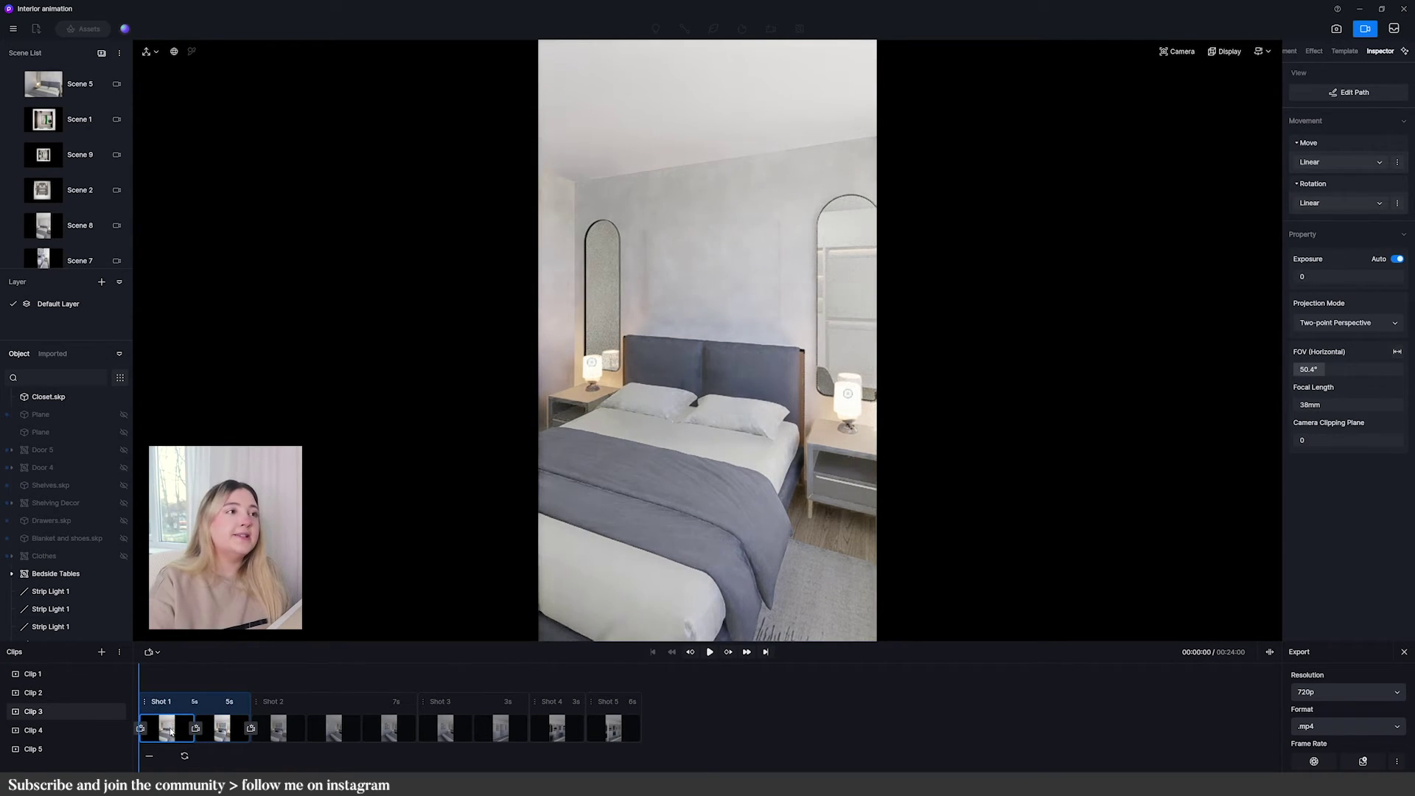
click(220, 729)
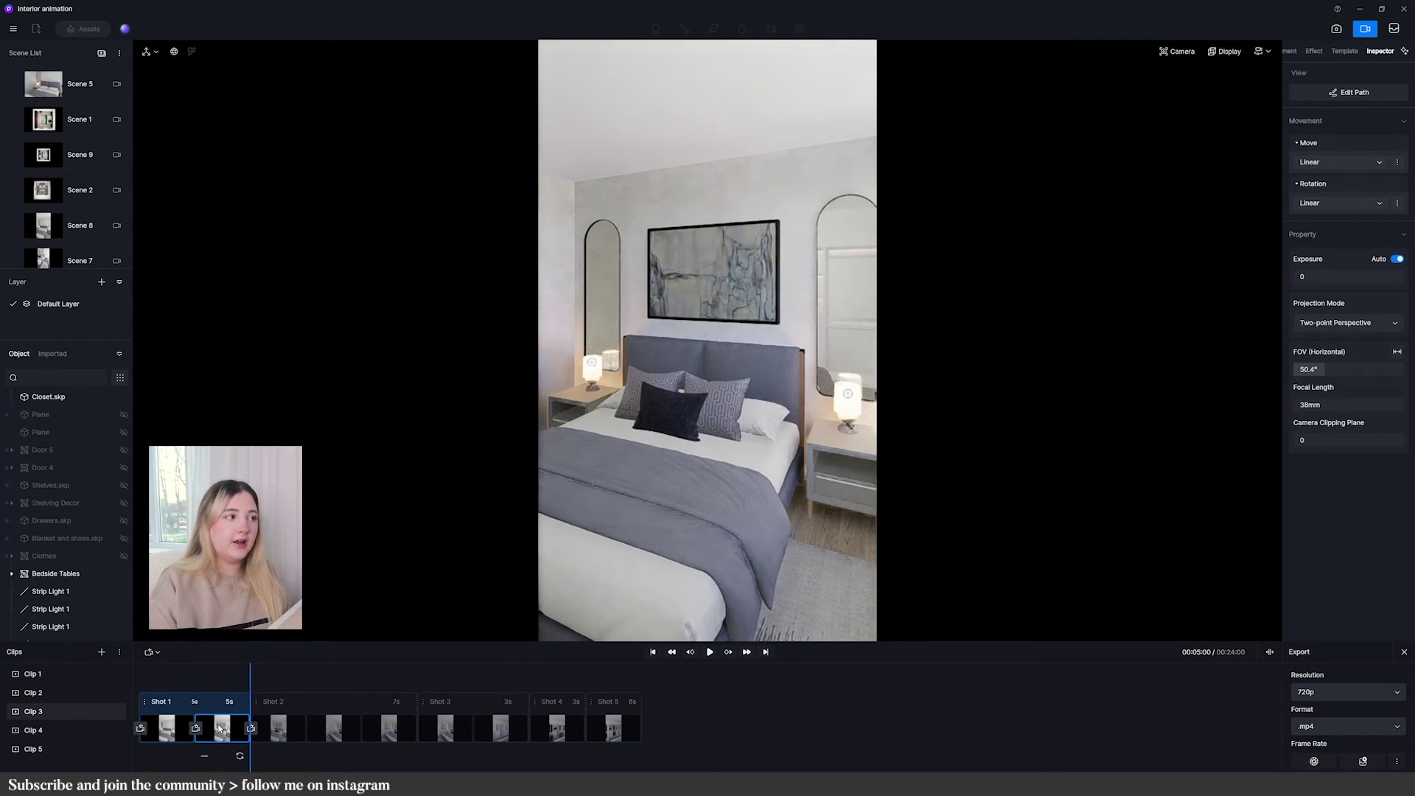
Scrub through Shot 1, then view Shot 2's keyframes up to the decorated wall shelves.
click(211, 686)
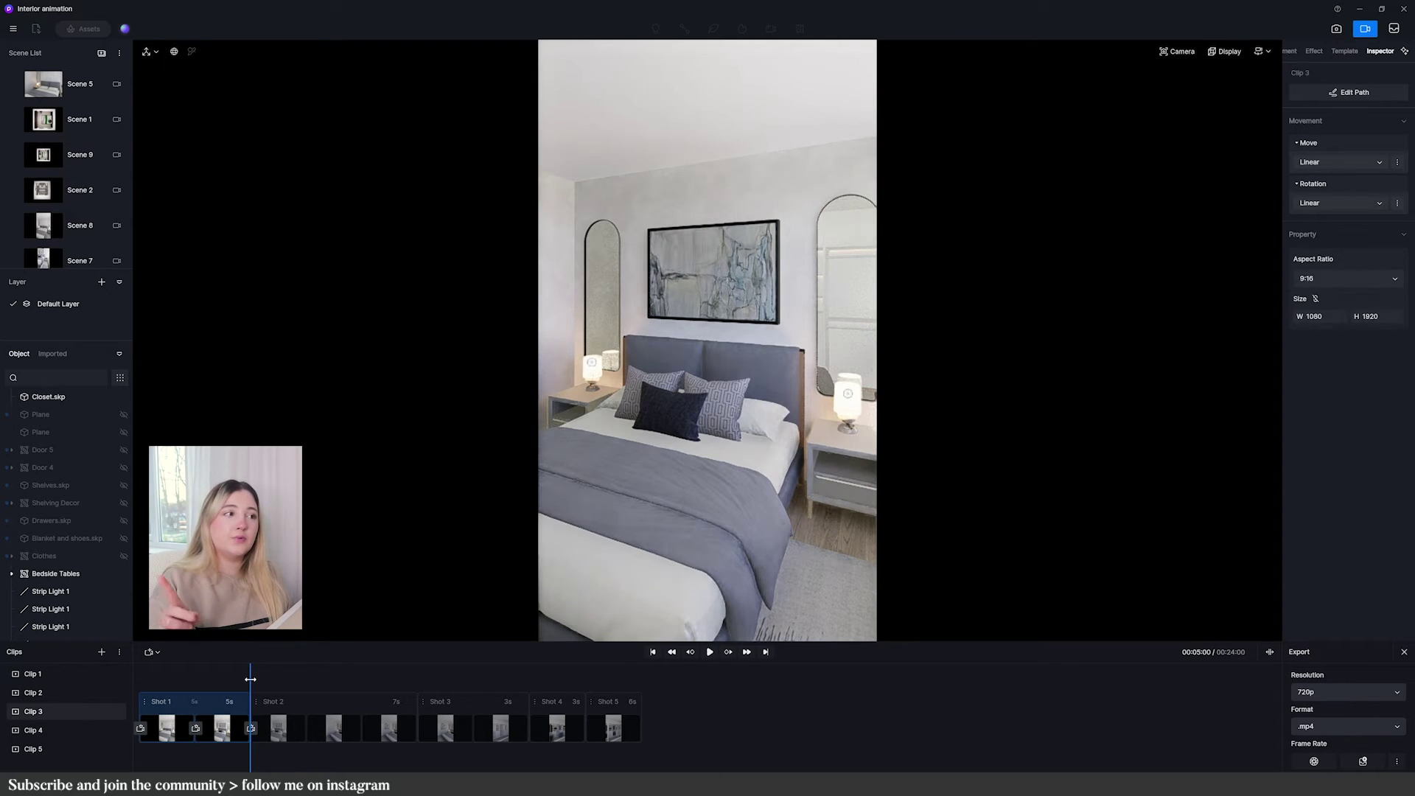
drag(209, 687, 270, 735)
click(280, 736)
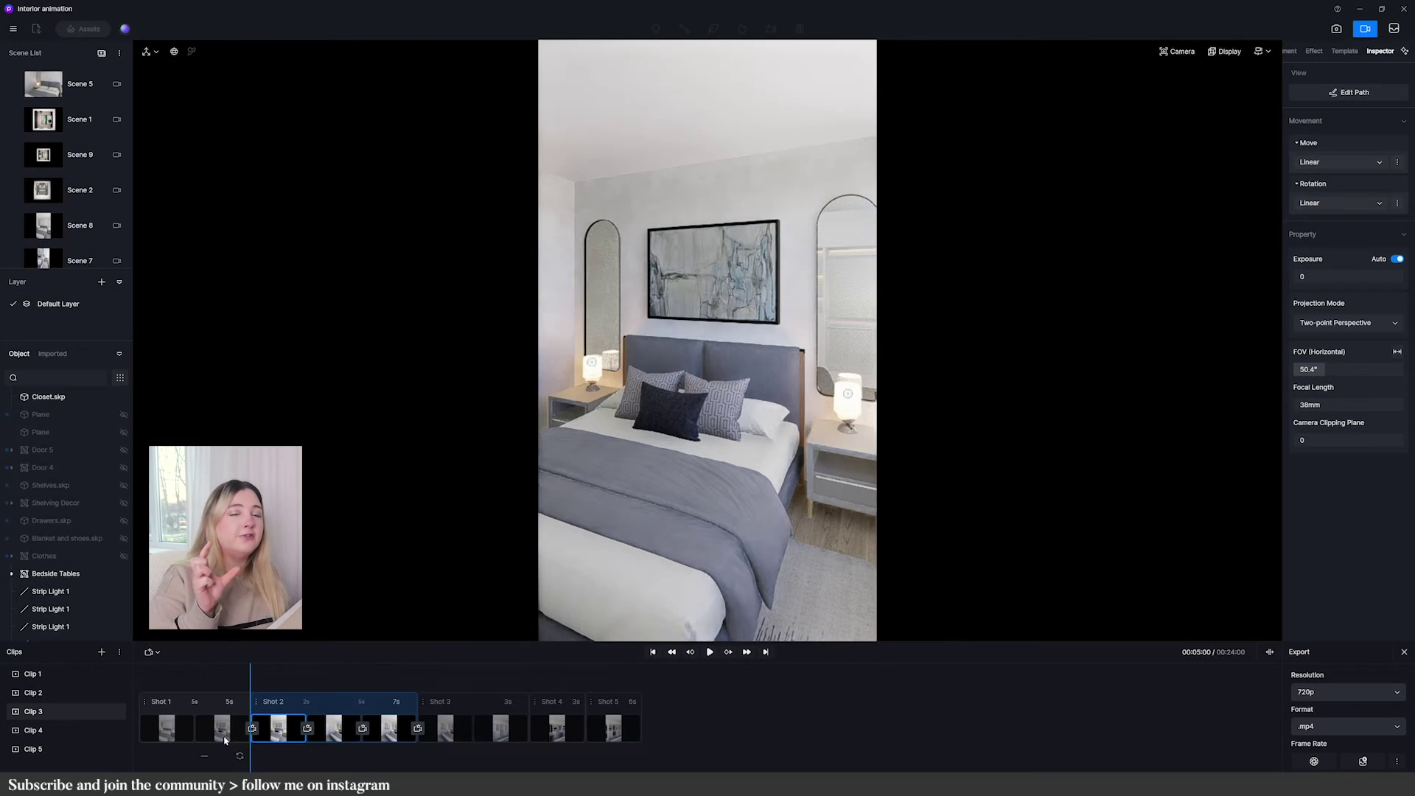
click(332, 733)
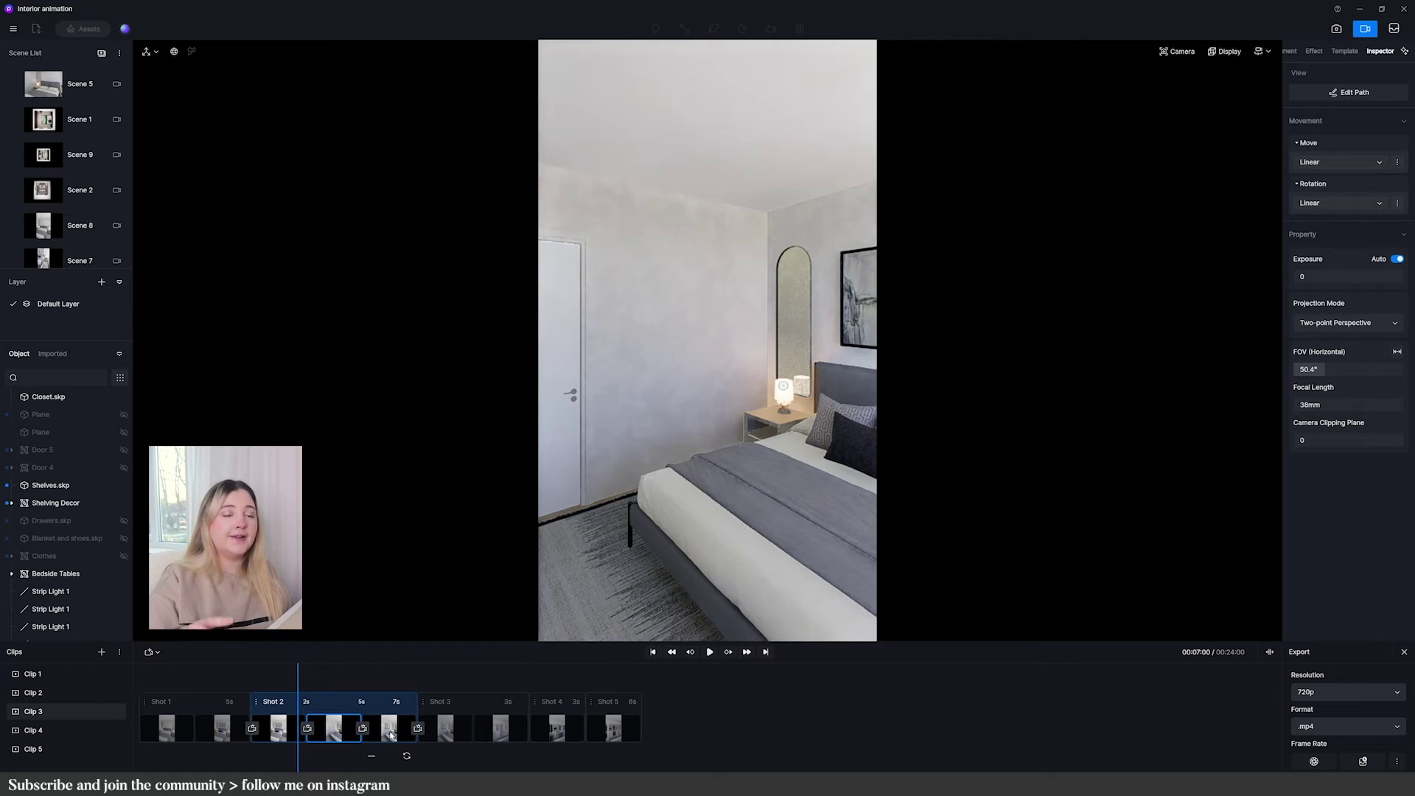
click(391, 733)
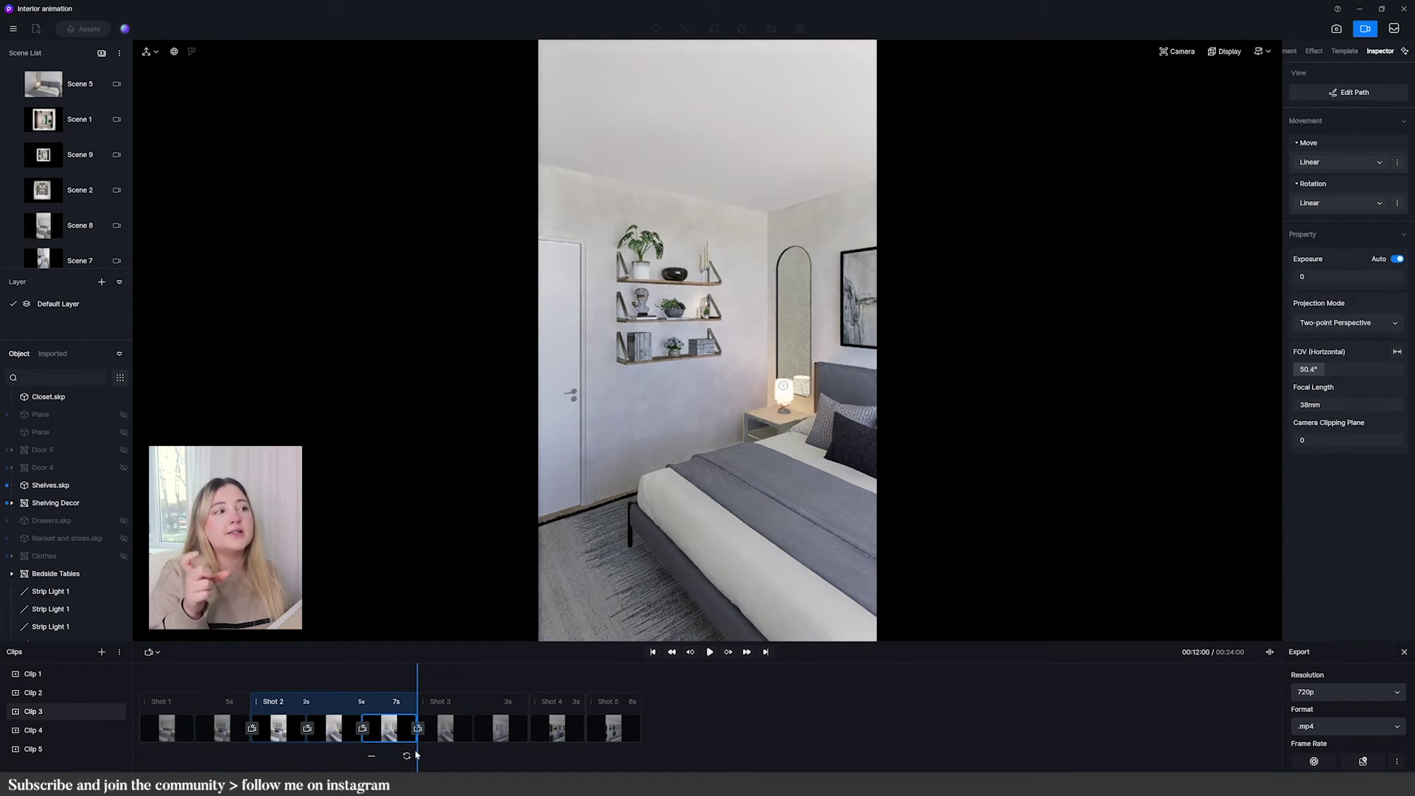
click(450, 737)
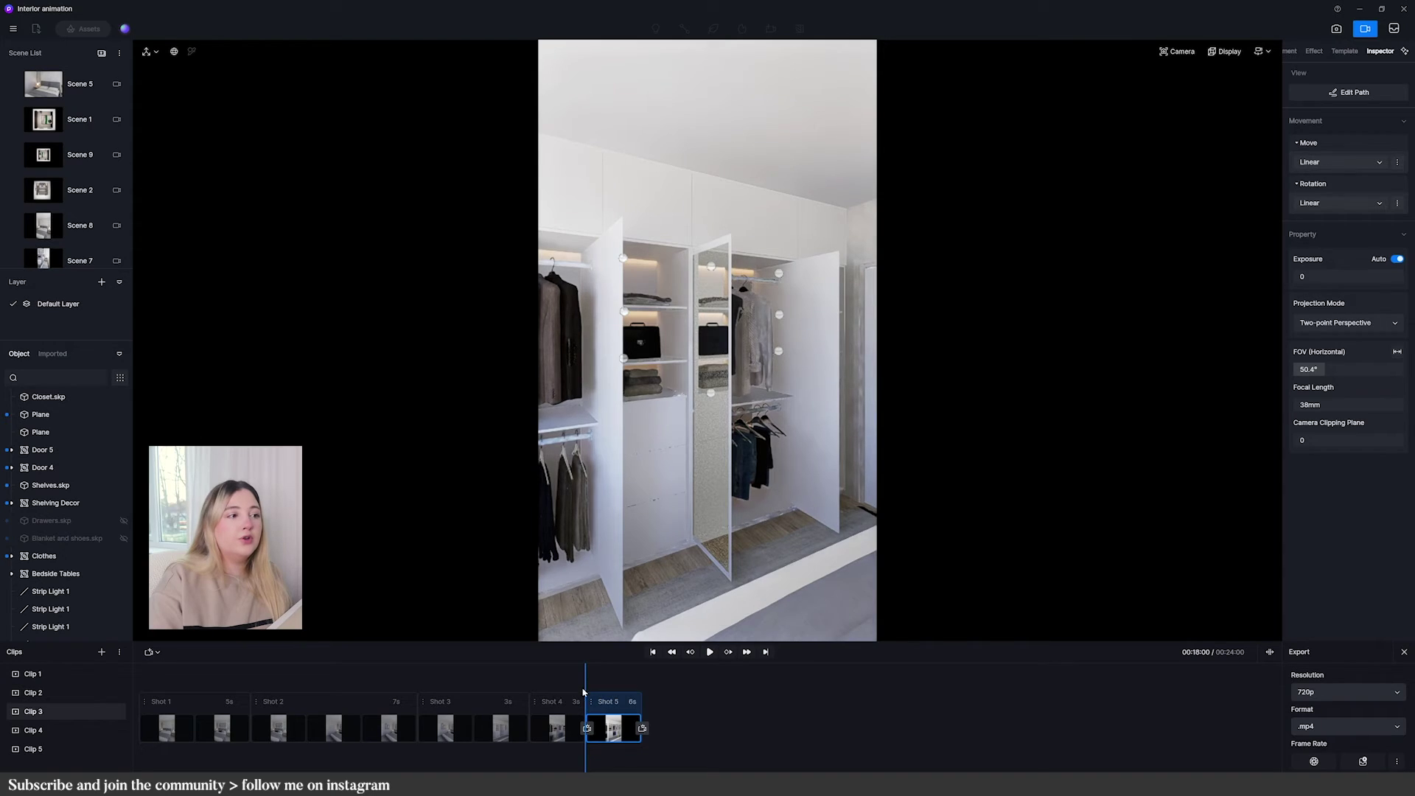
Add a wider camera keyframe after Shot 5, make it 7 seconds, and export at 4K.
drag(1156, 591, 1301, 687)
mouse_move(645, 732)
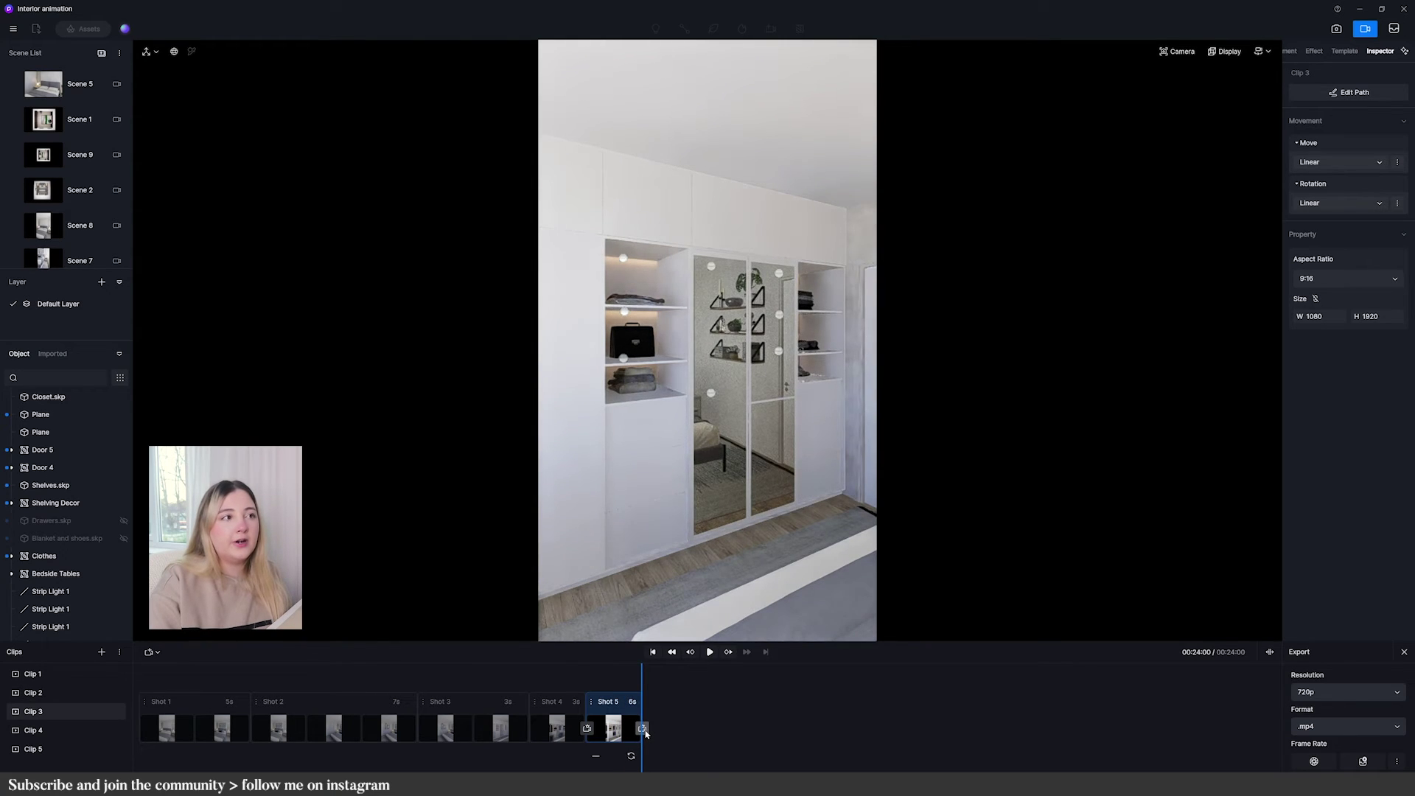
click(643, 728)
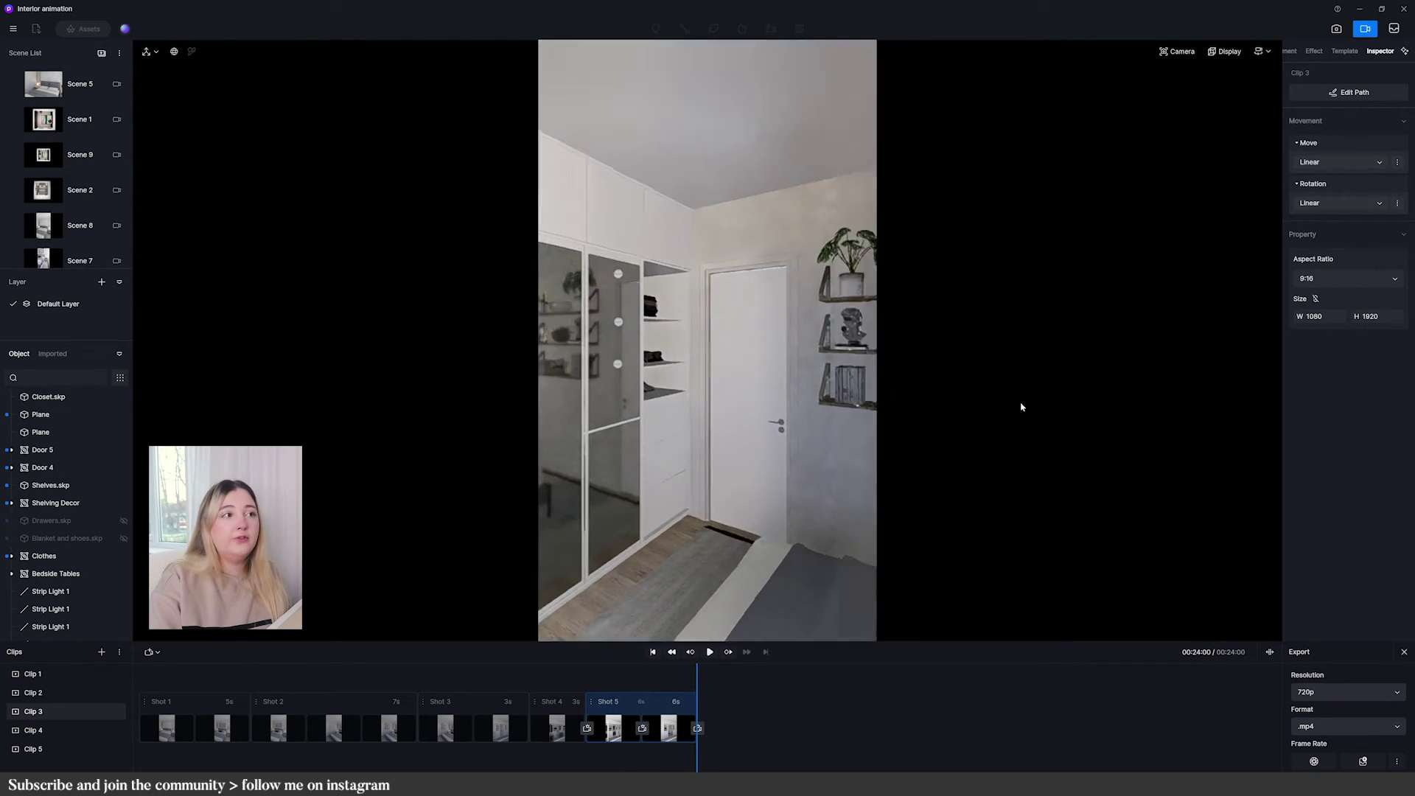
right_drag(912, 499, 715, 434)
click(697, 728)
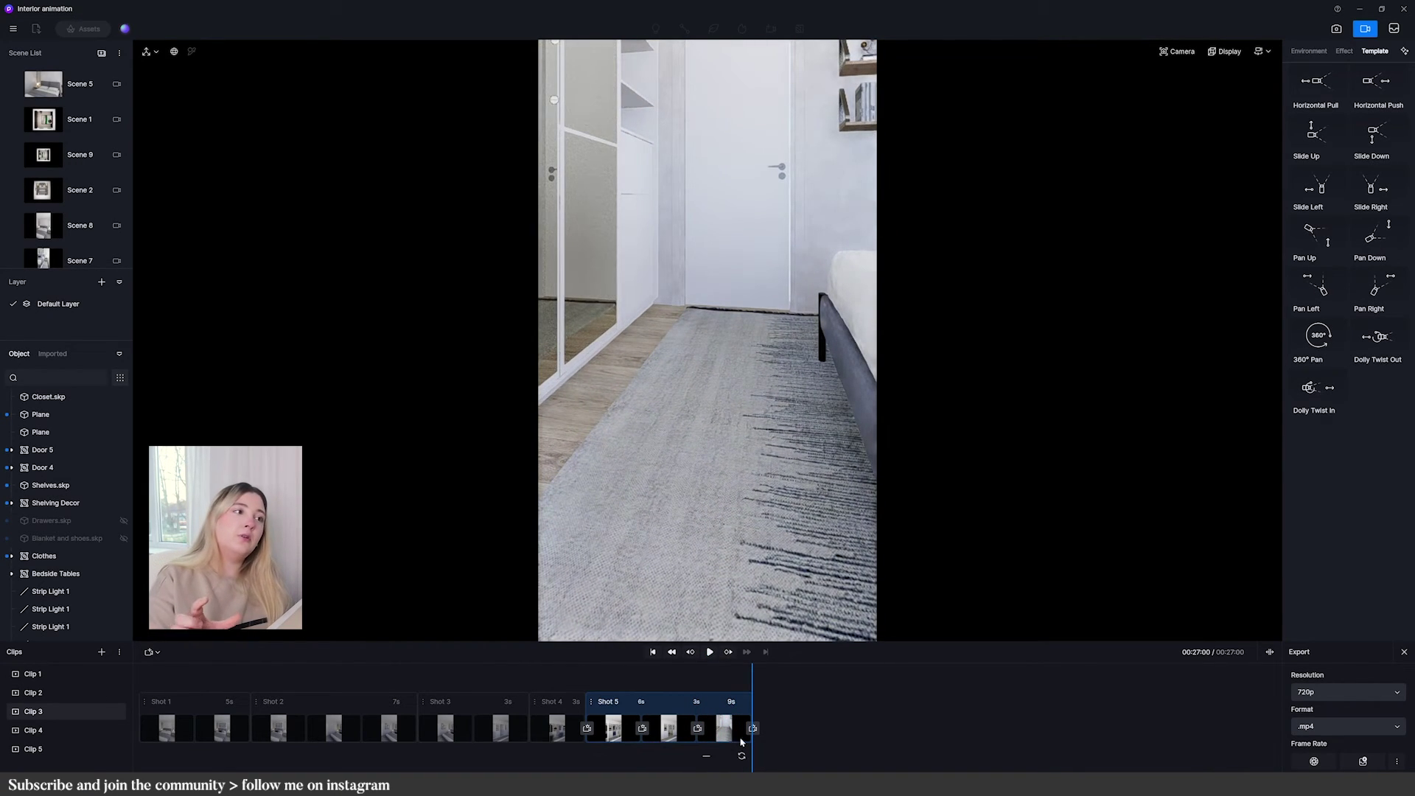
click(695, 705)
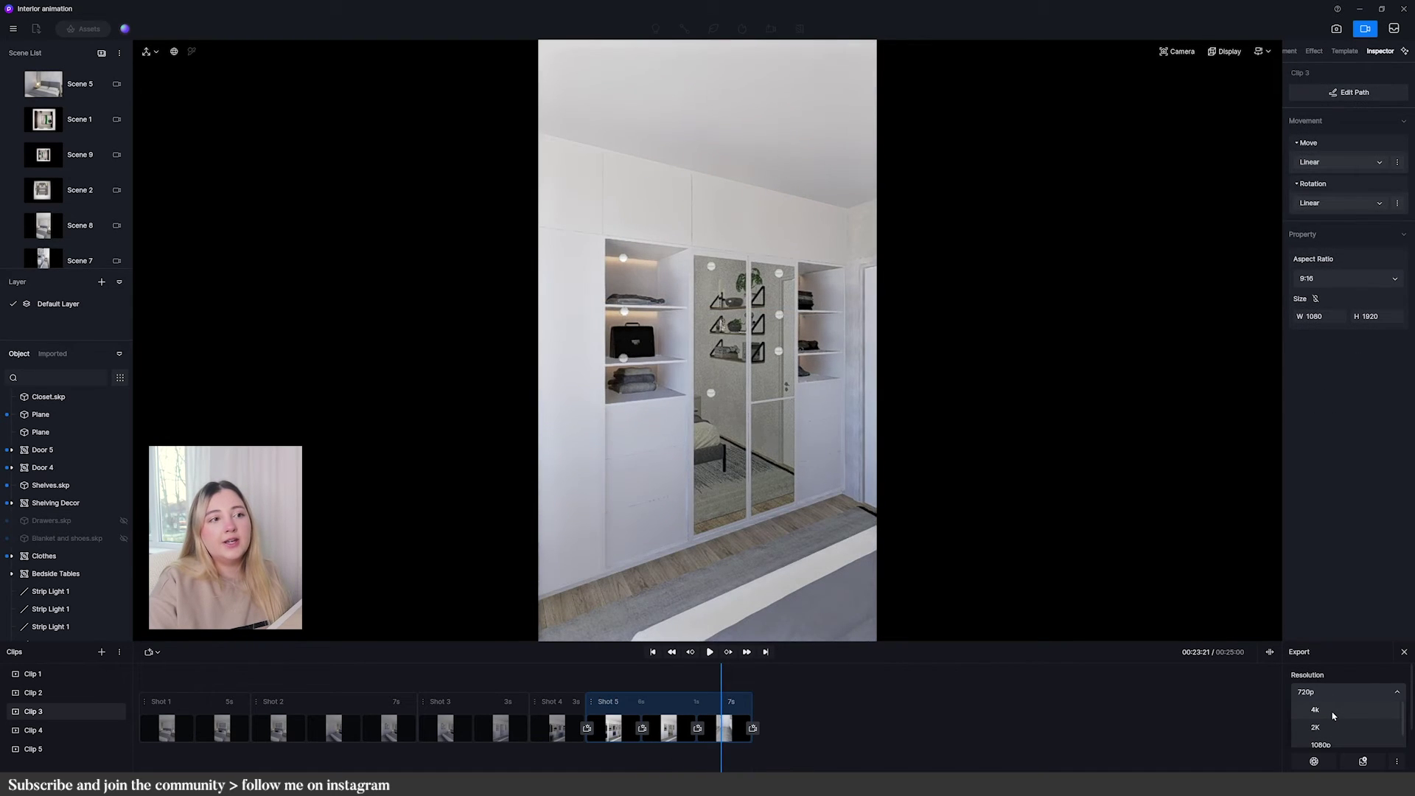
click(1330, 711)
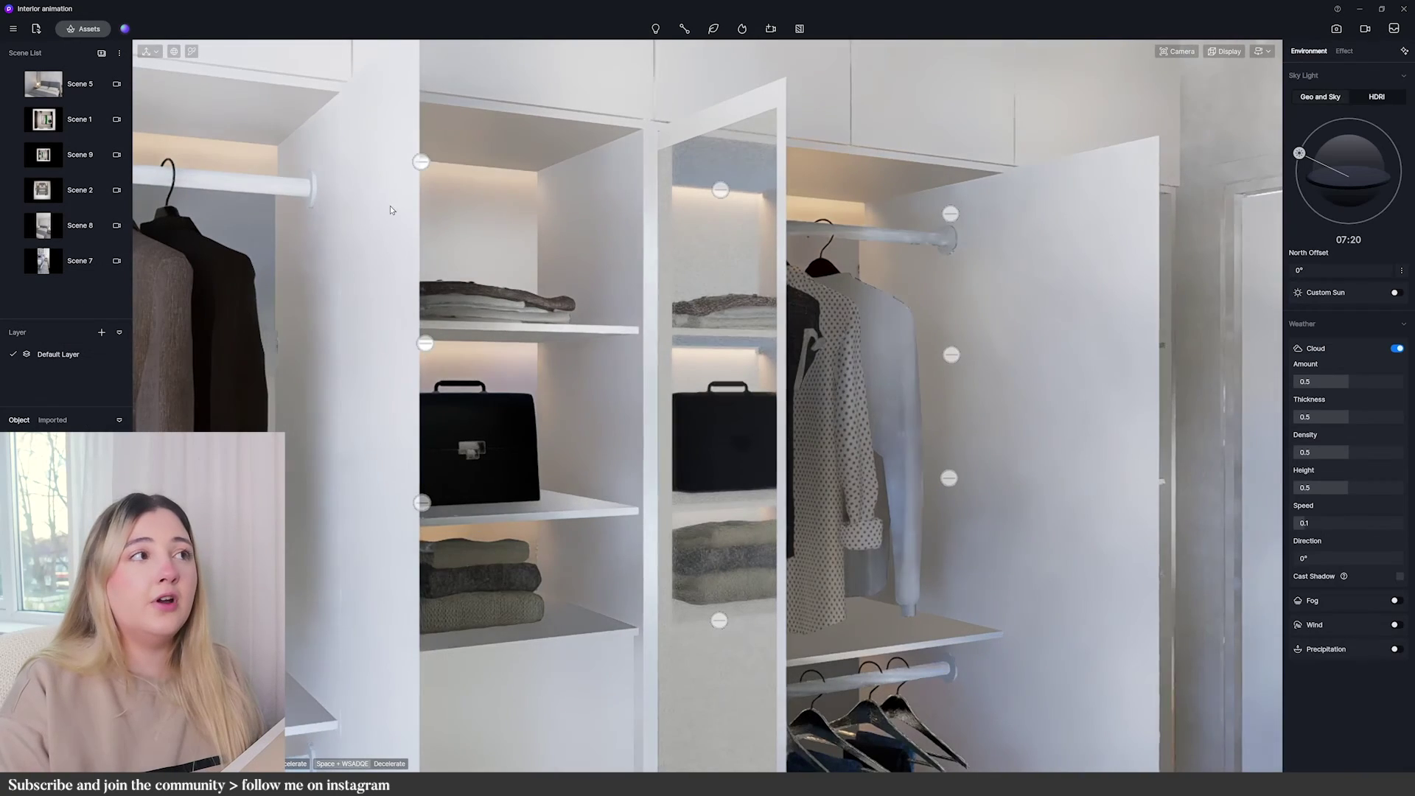
Place a Plane from All Model, stand it upright at 270° X, and set width 500.
click(81, 31)
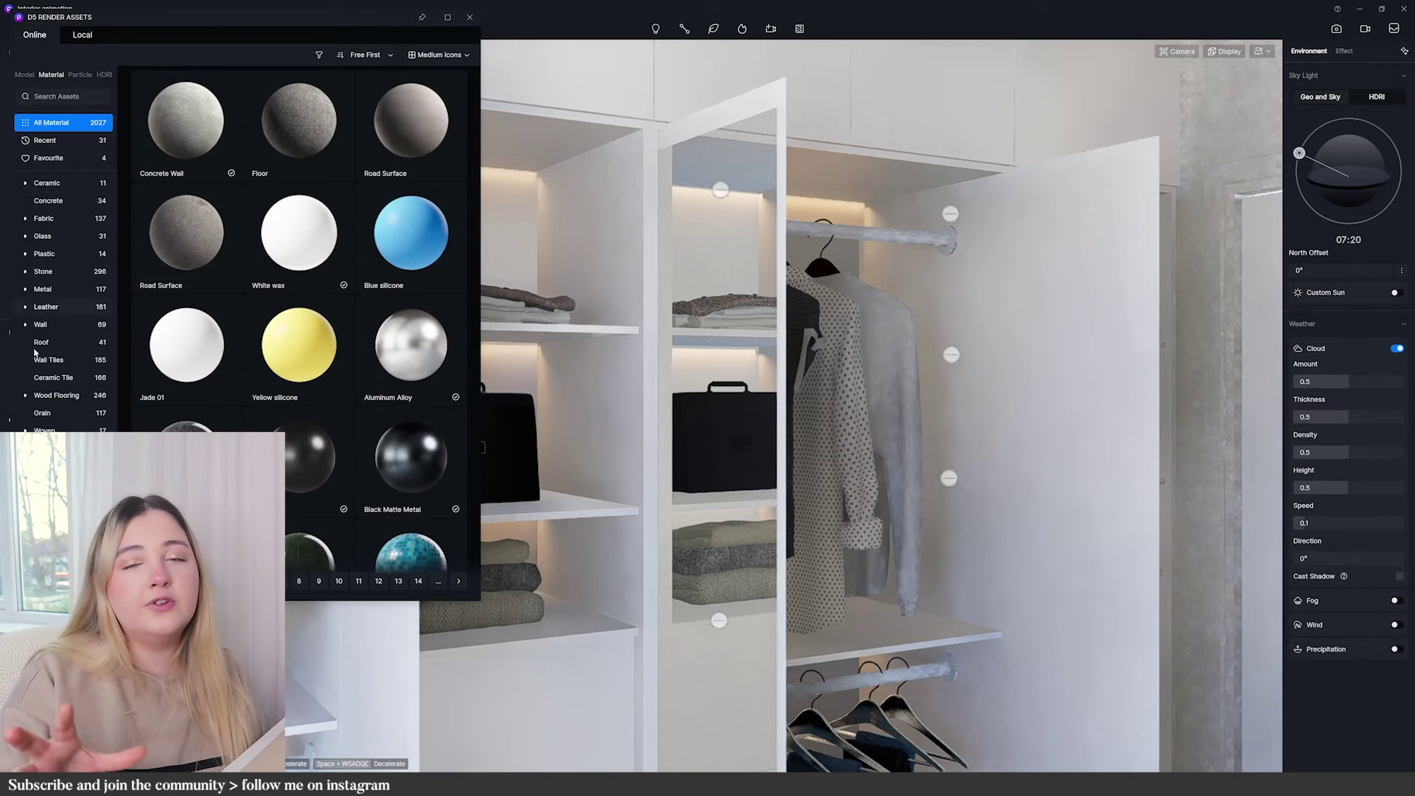
click(24, 75)
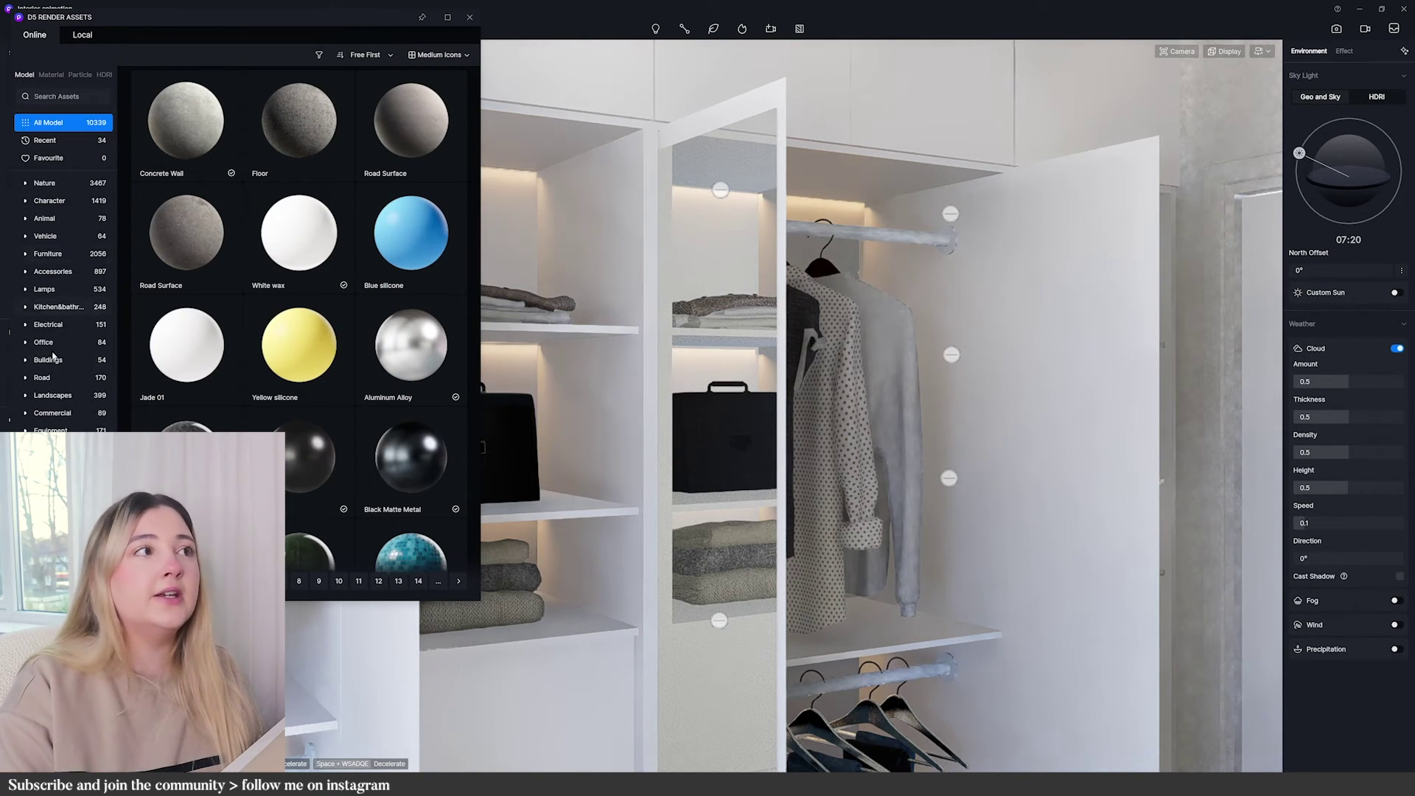
click(35, 123)
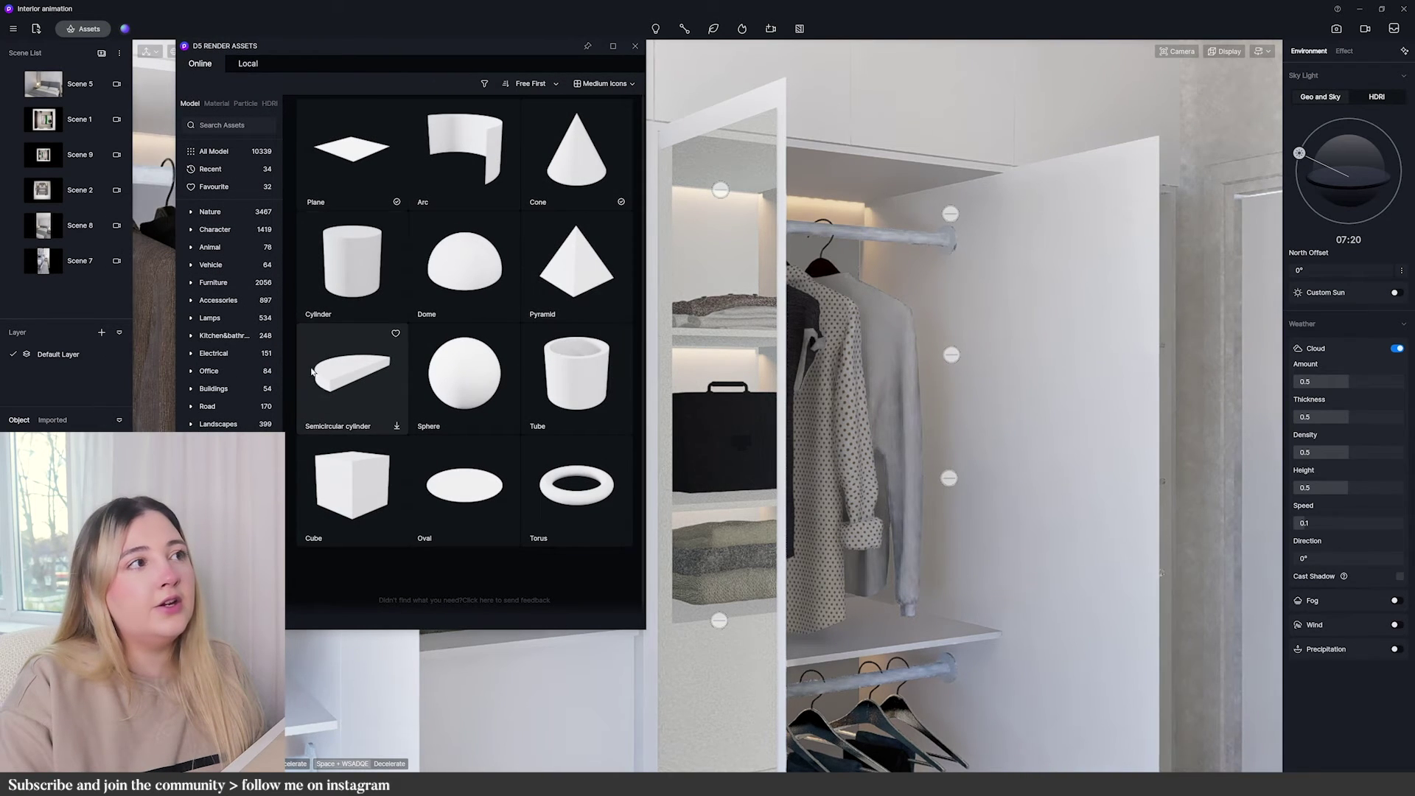
click(372, 150)
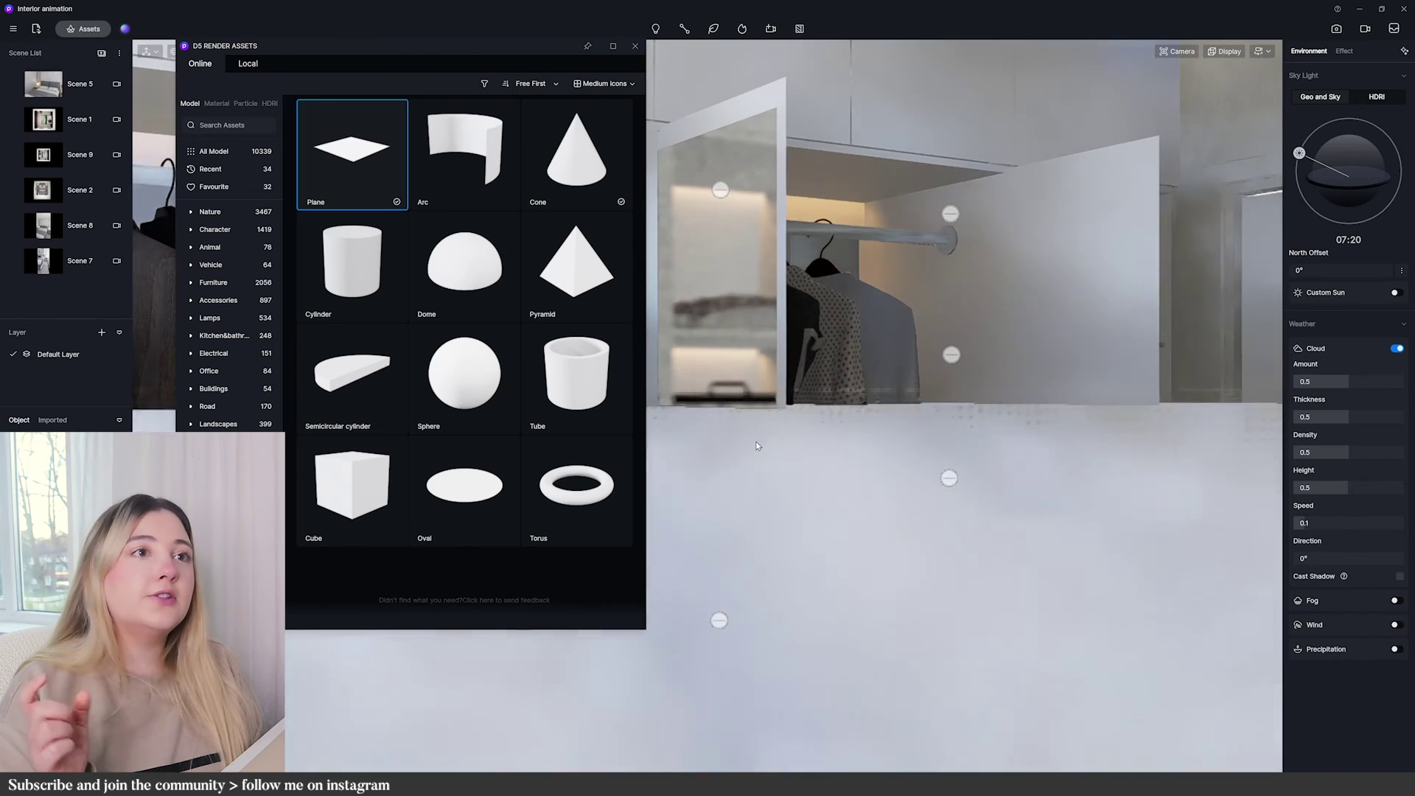
click(758, 456)
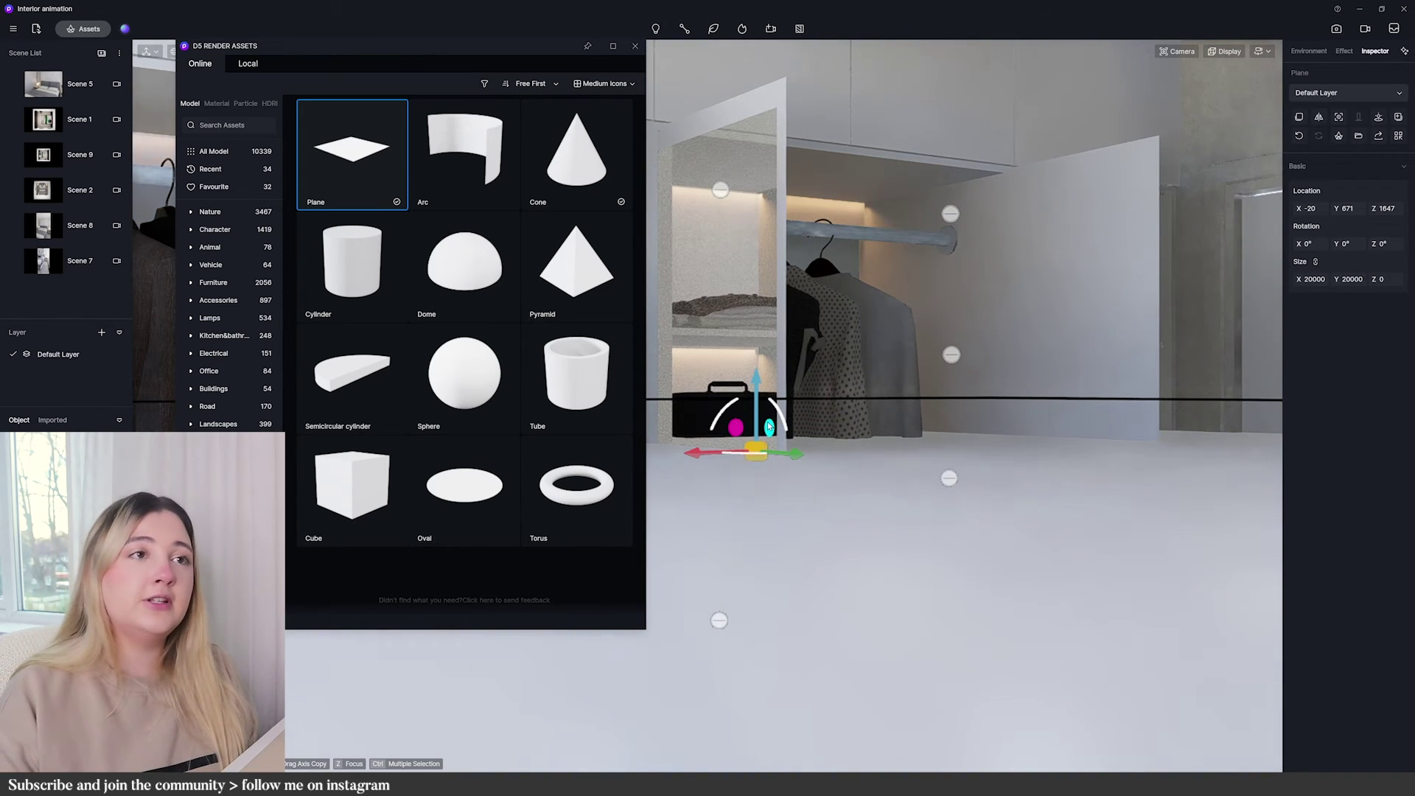
drag(784, 420, 710, 452)
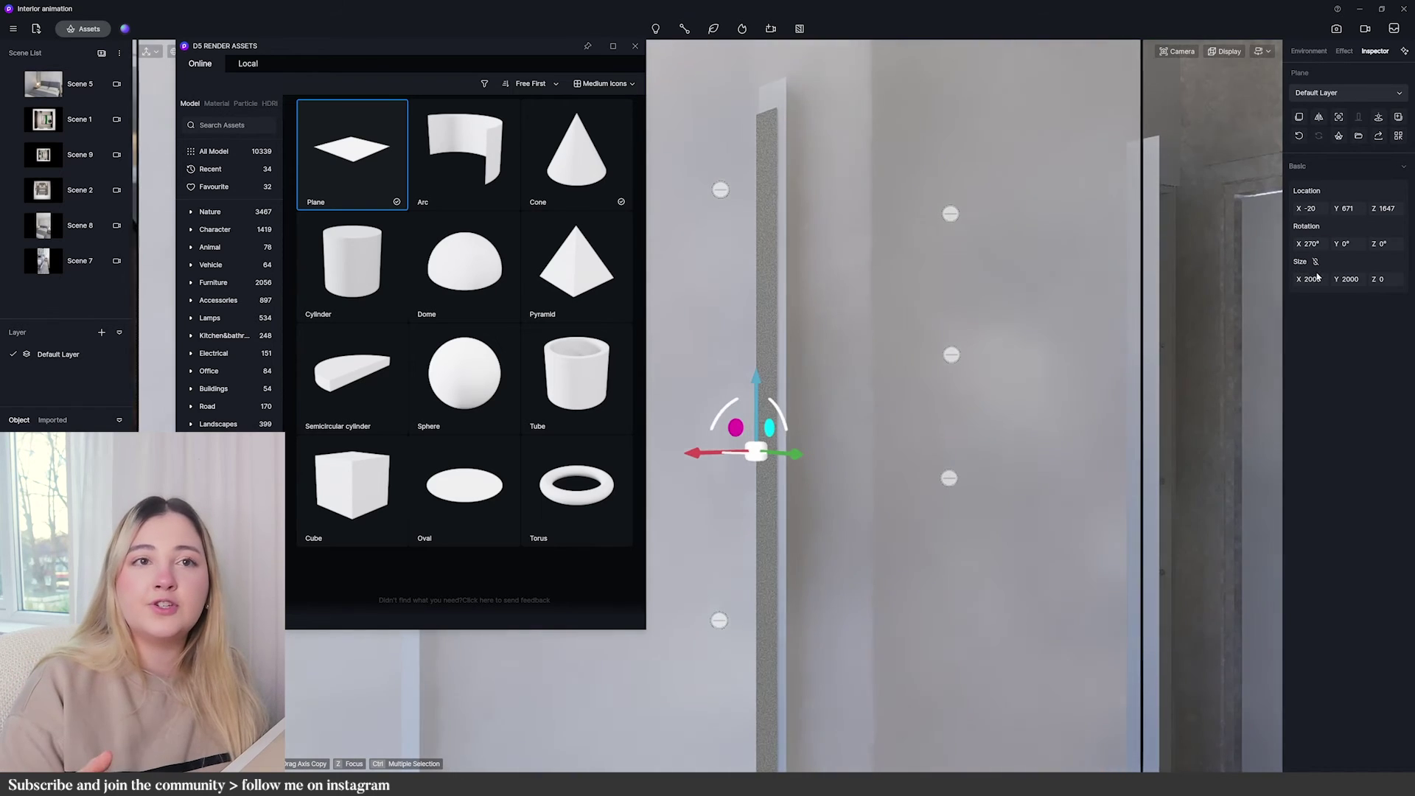
key(Return)
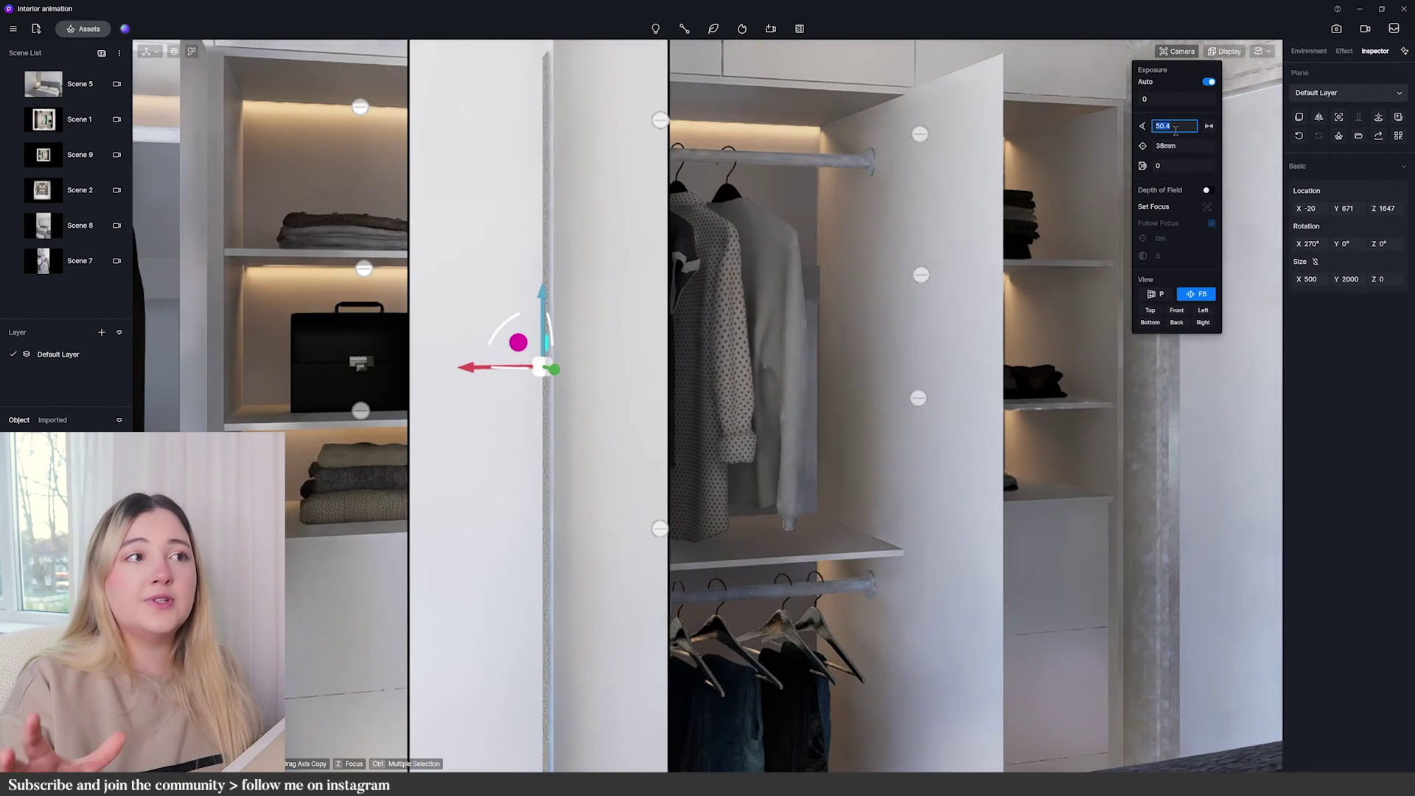
Set the camera field of view to 80 and select the new door plane.
text(80)
key(Return)
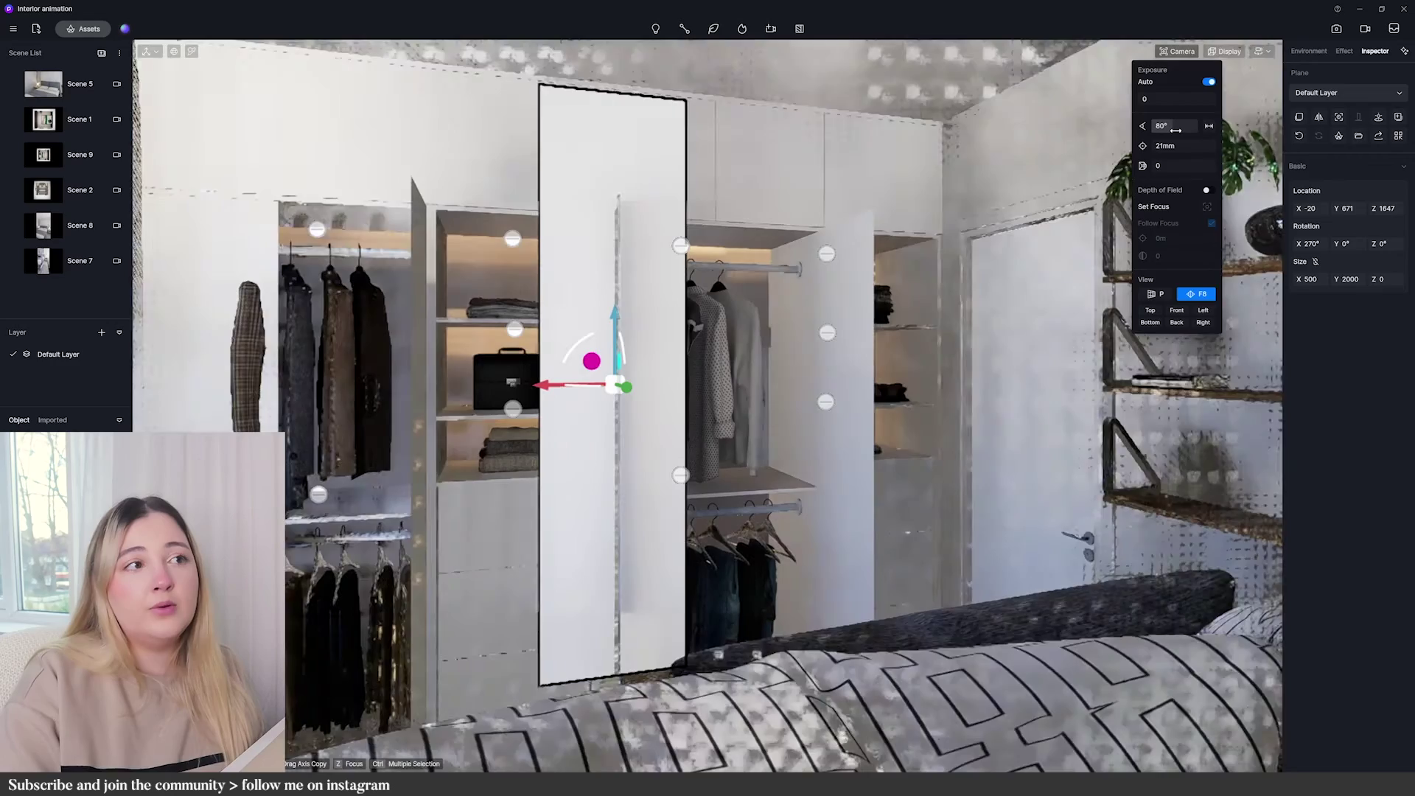
click(1177, 52)
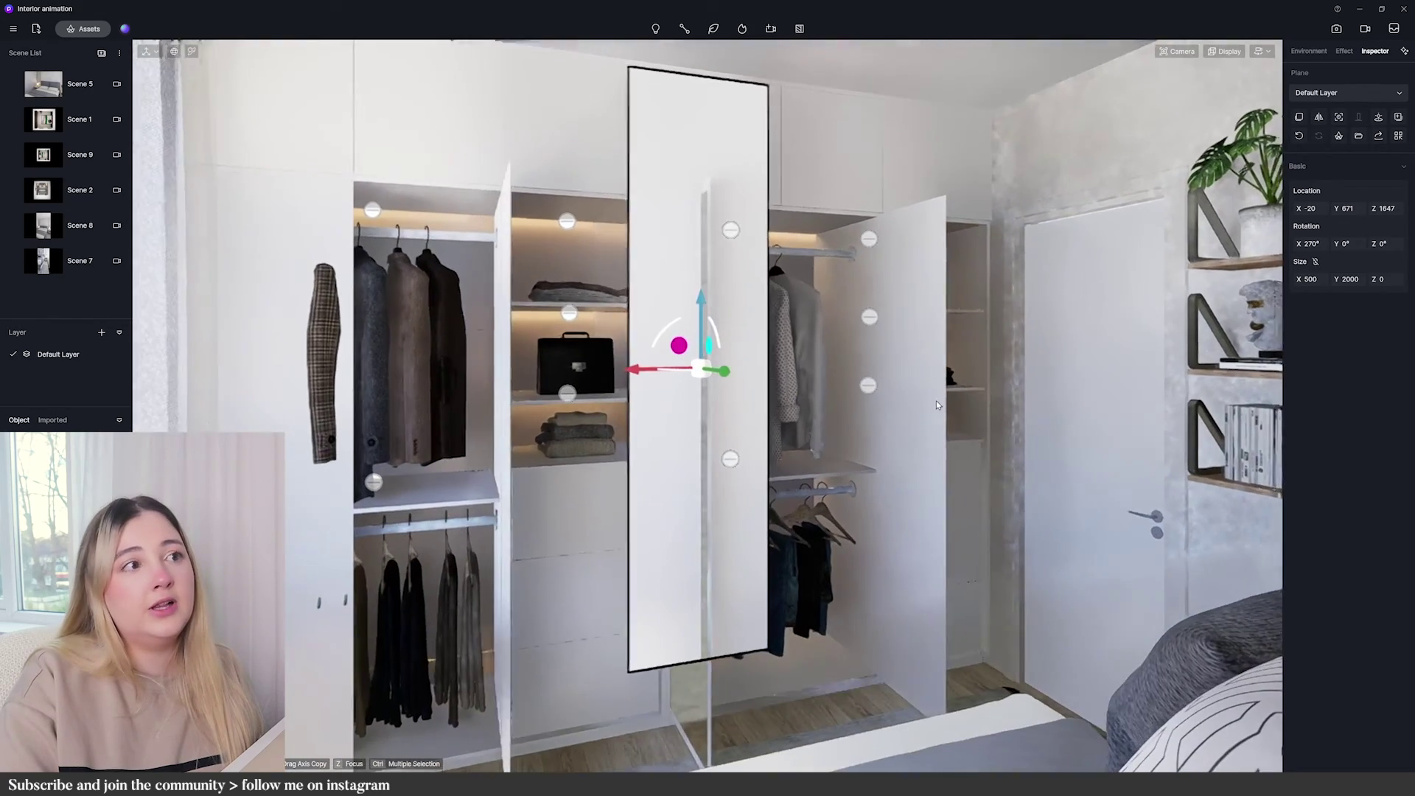
right_drag(936, 401, 1024, 449)
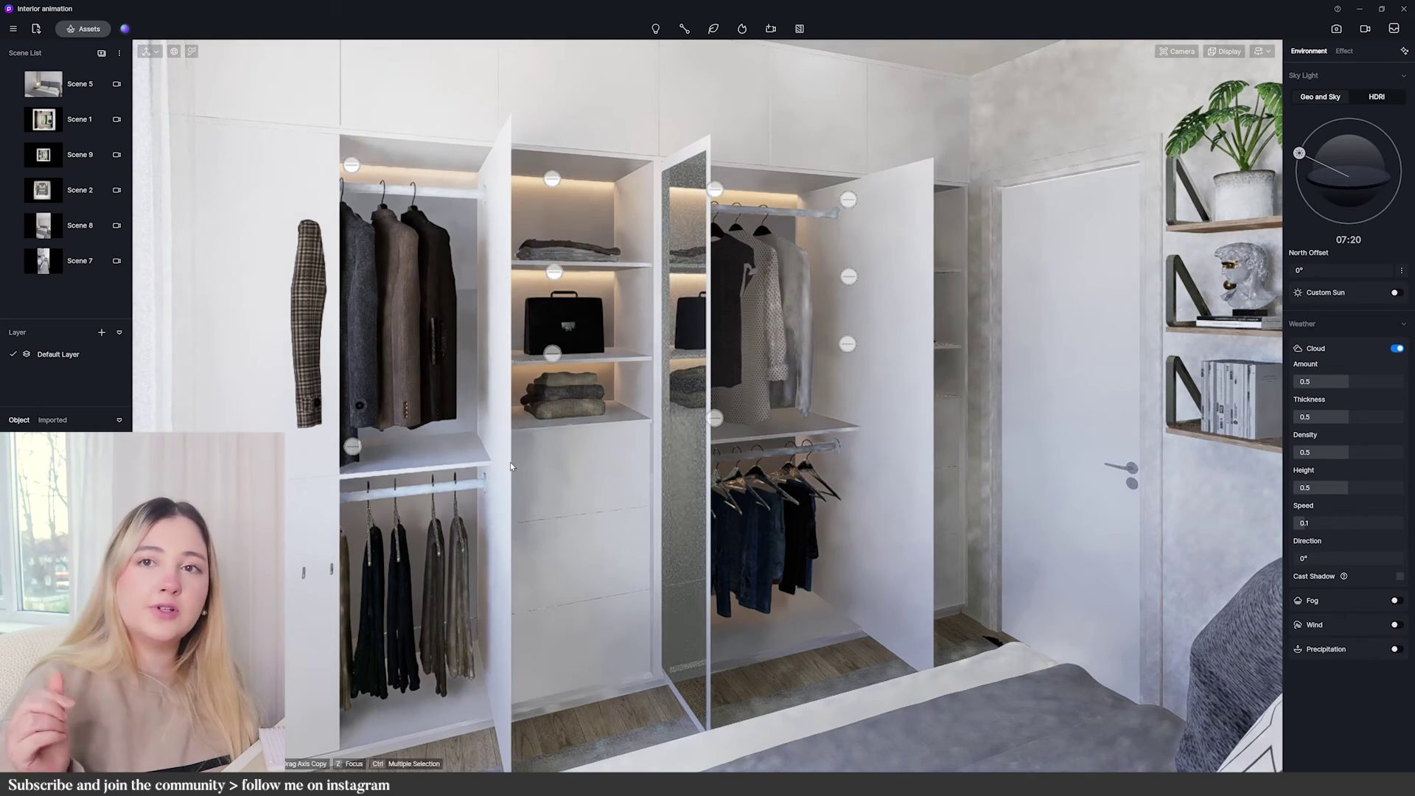
click(510, 462)
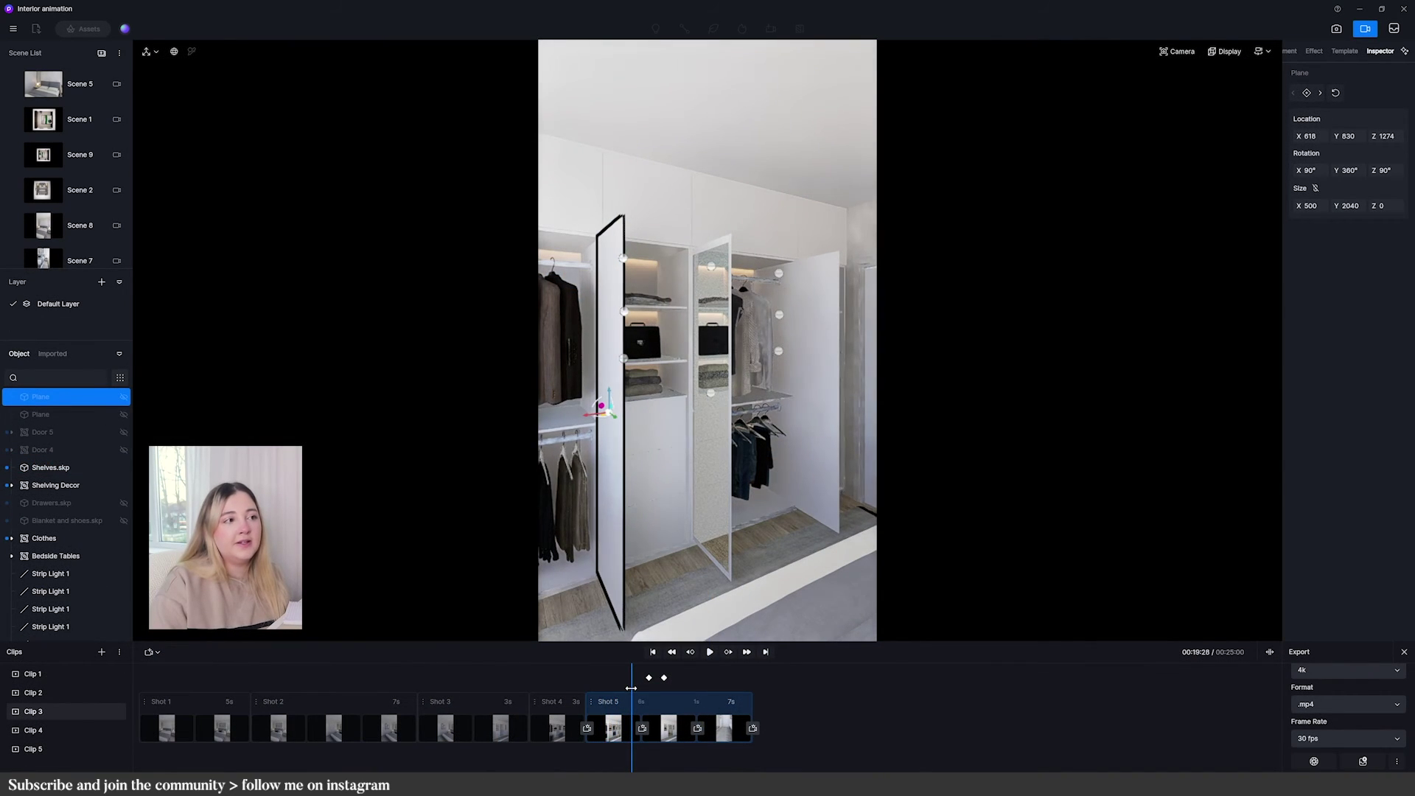
mouse_move(631, 687)
mouse_down()
mouse_move(663, 688)
mouse_move(651, 690)
mouse_up()
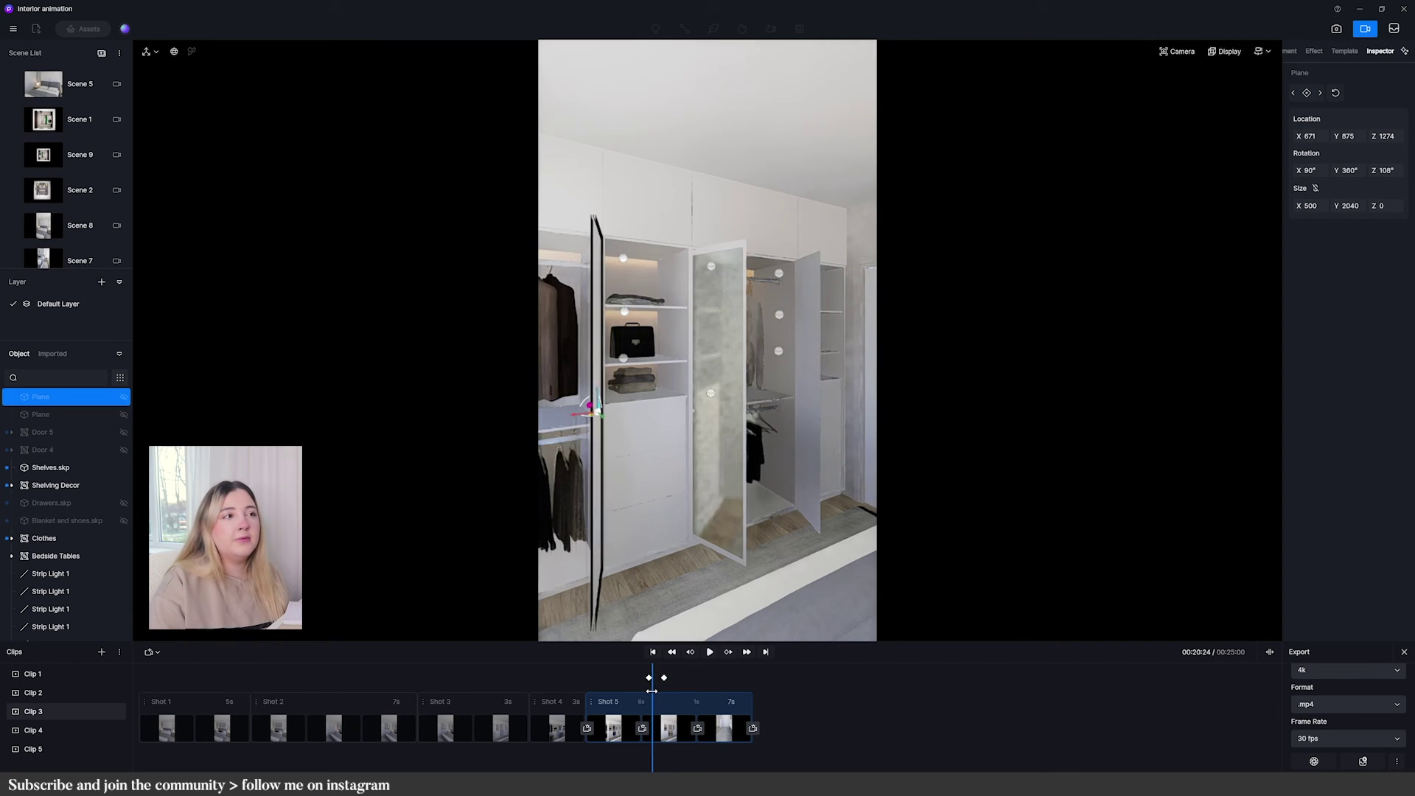
click(727, 499)
click(784, 512)
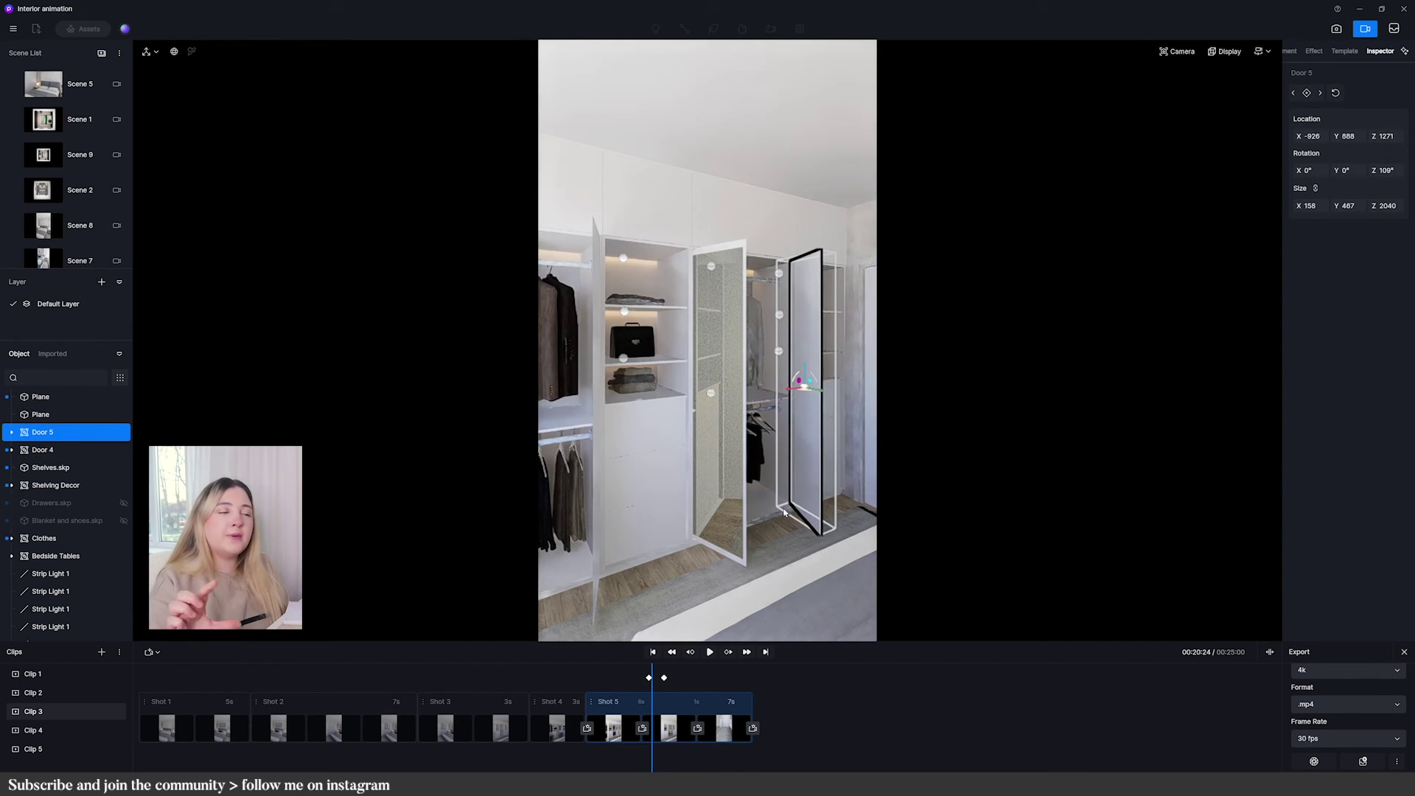
click(733, 518)
click(656, 678)
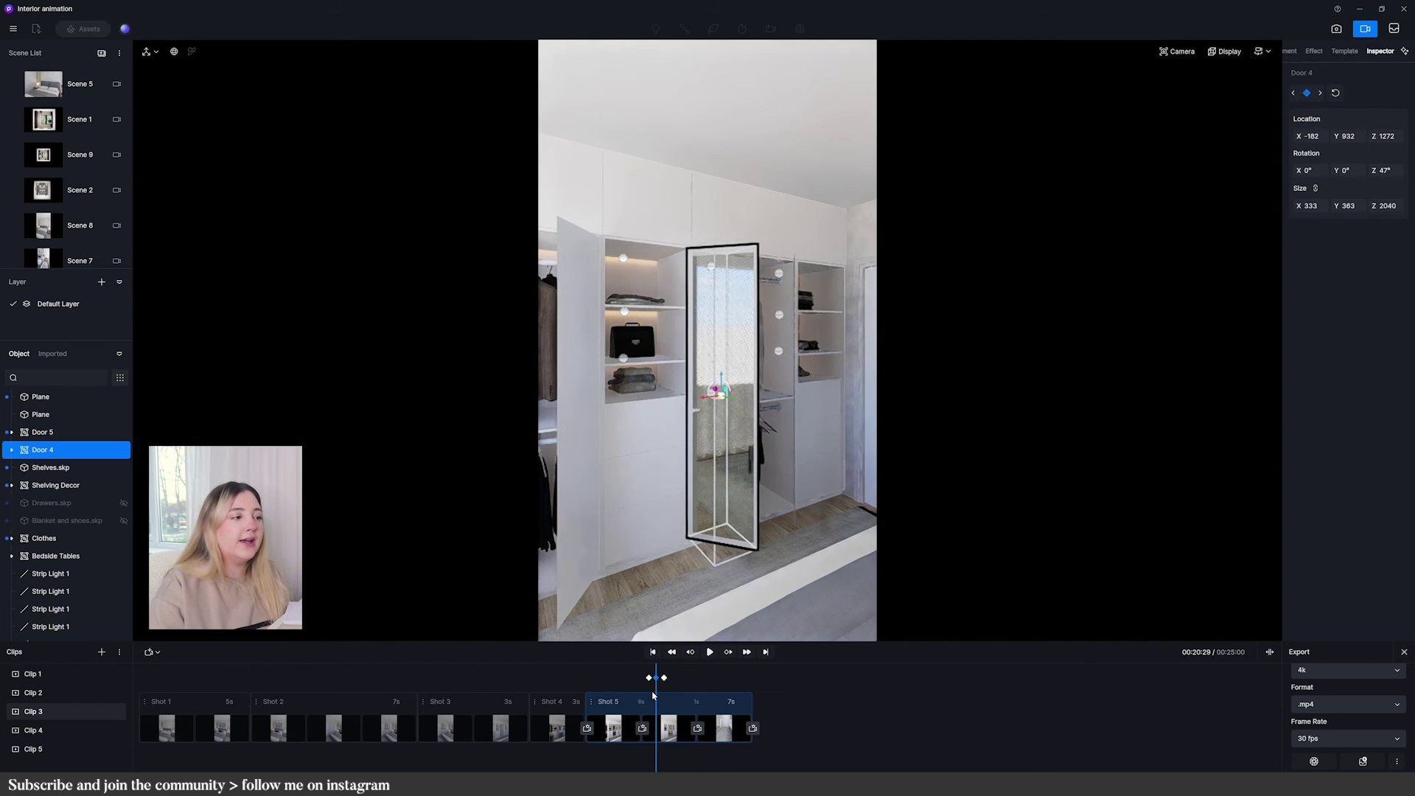
key(Delete)
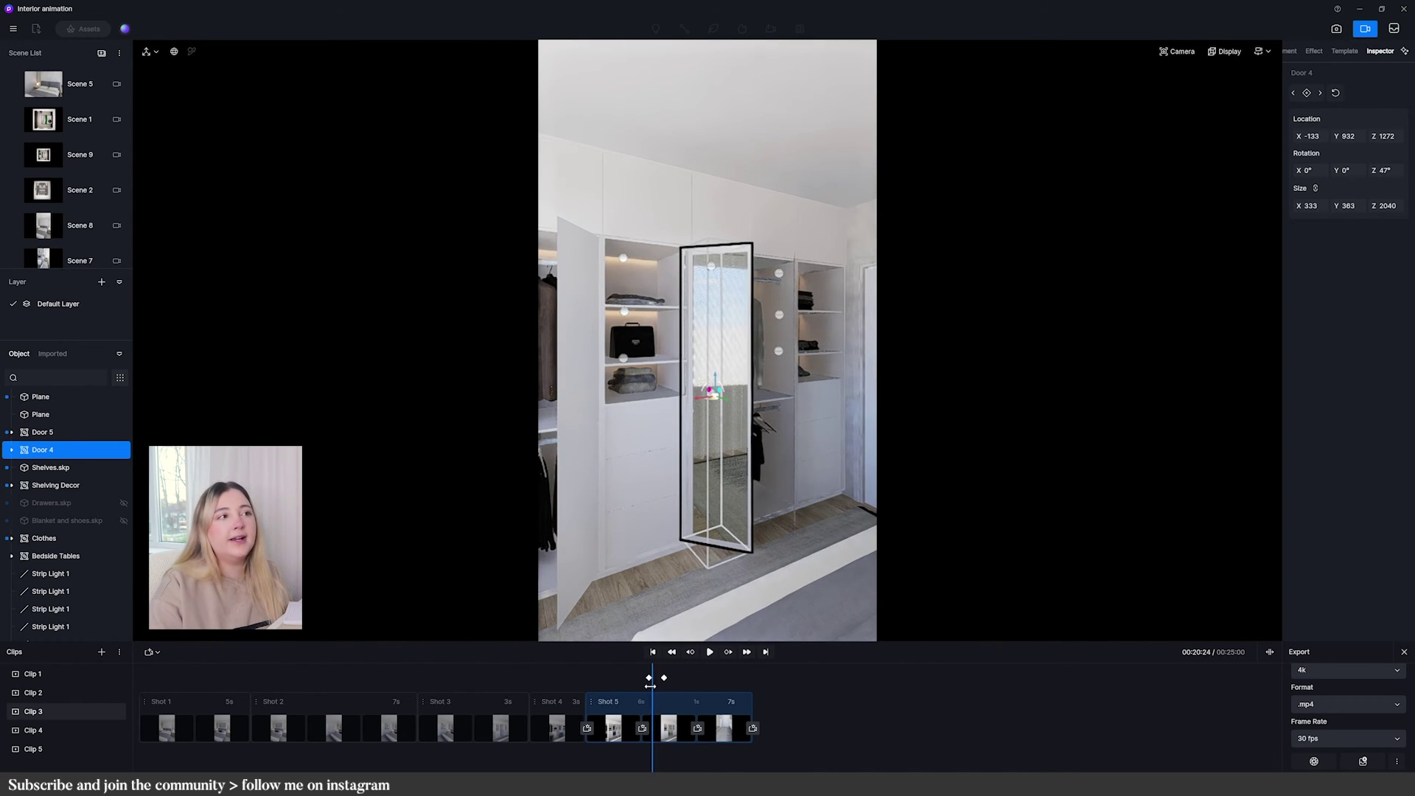
key(ctrl+z)
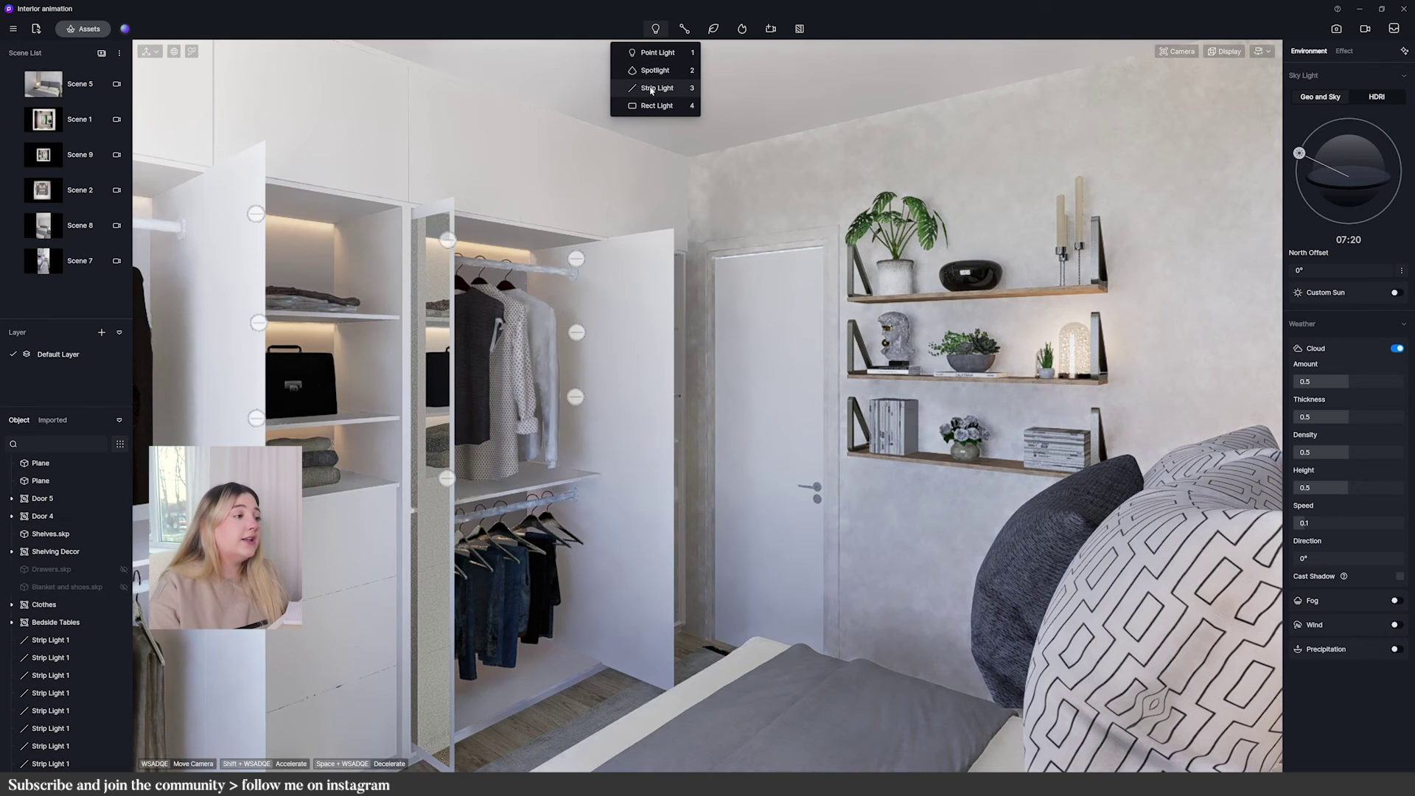
Add a point light to the bedroom, hide Point Light 1, and view Shot 1's second keyframe.
click(656, 53)
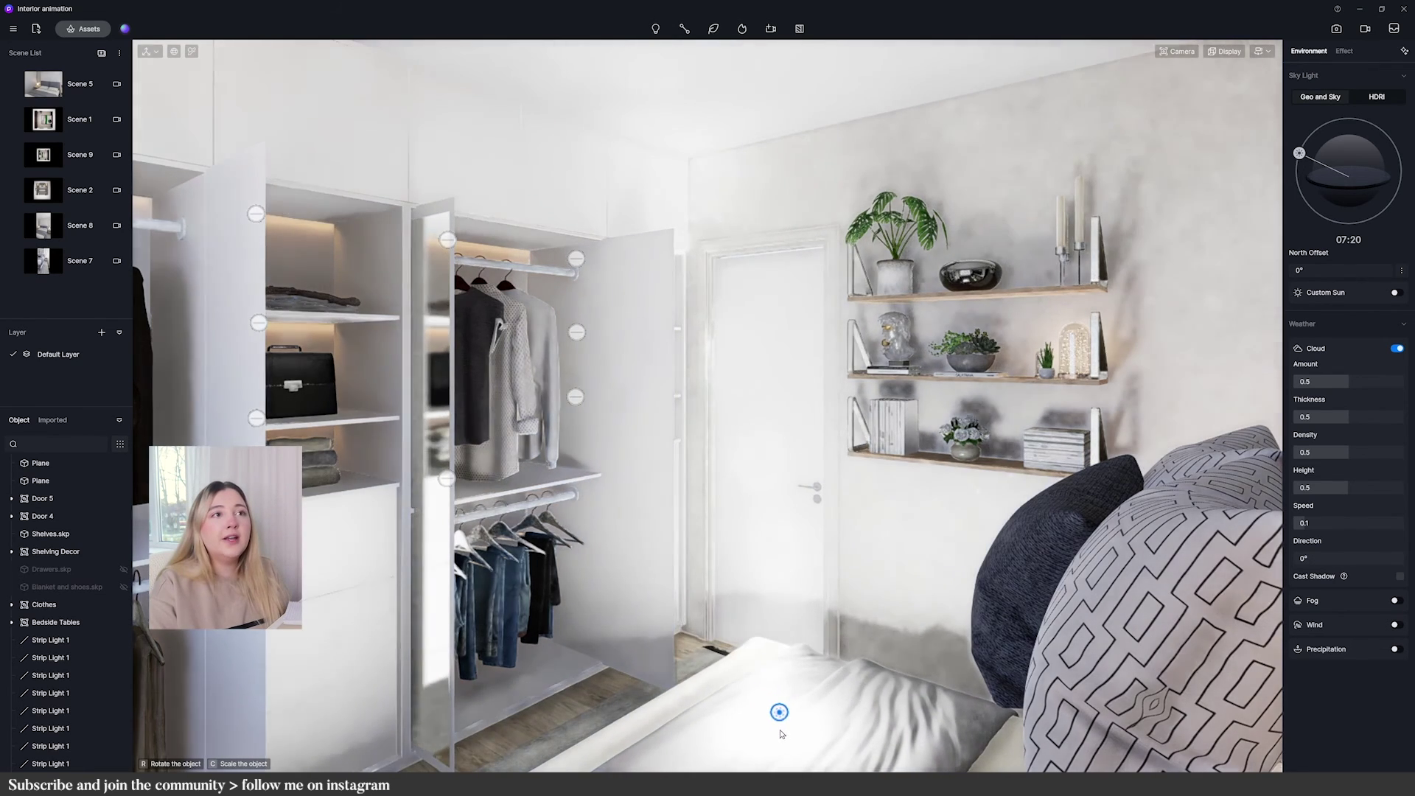
click(775, 711)
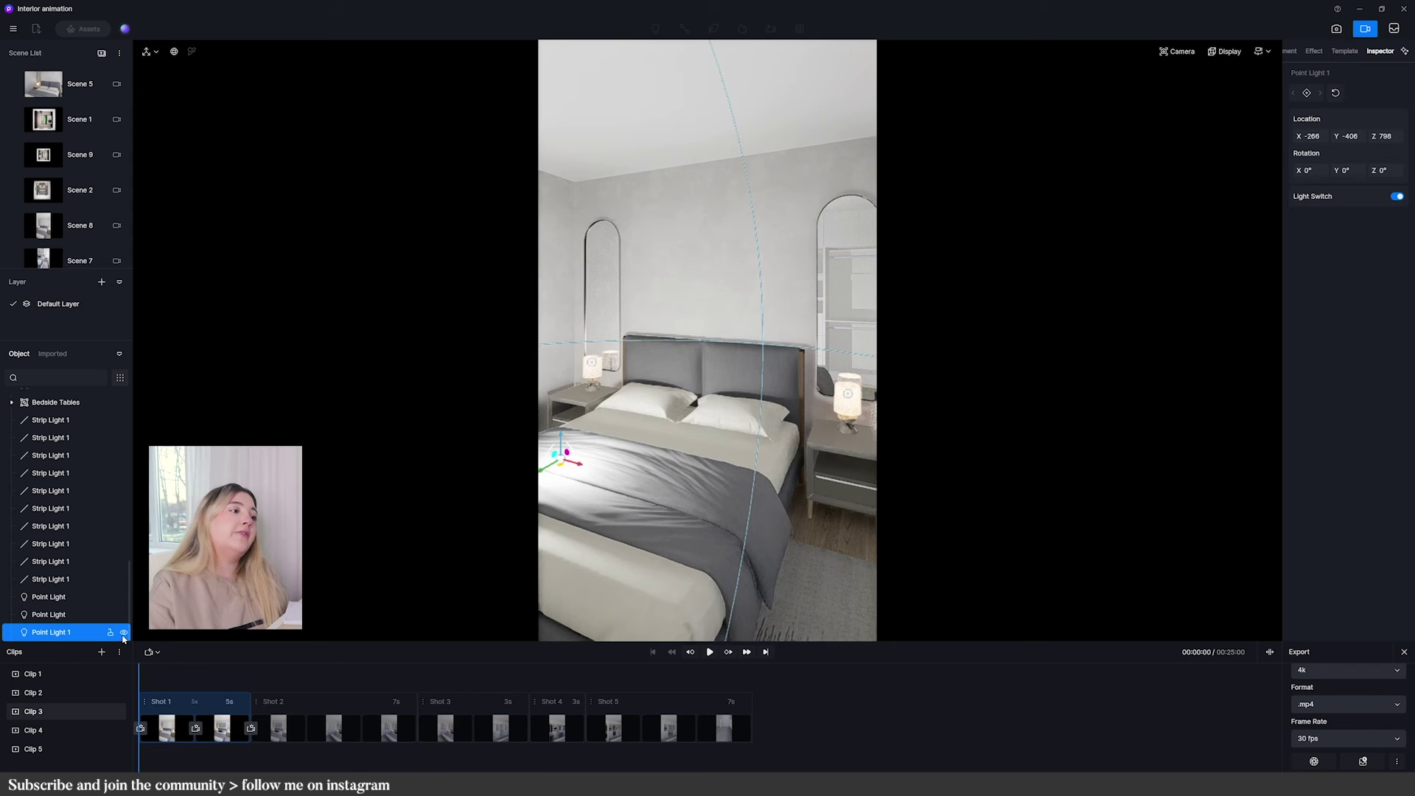
click(124, 633)
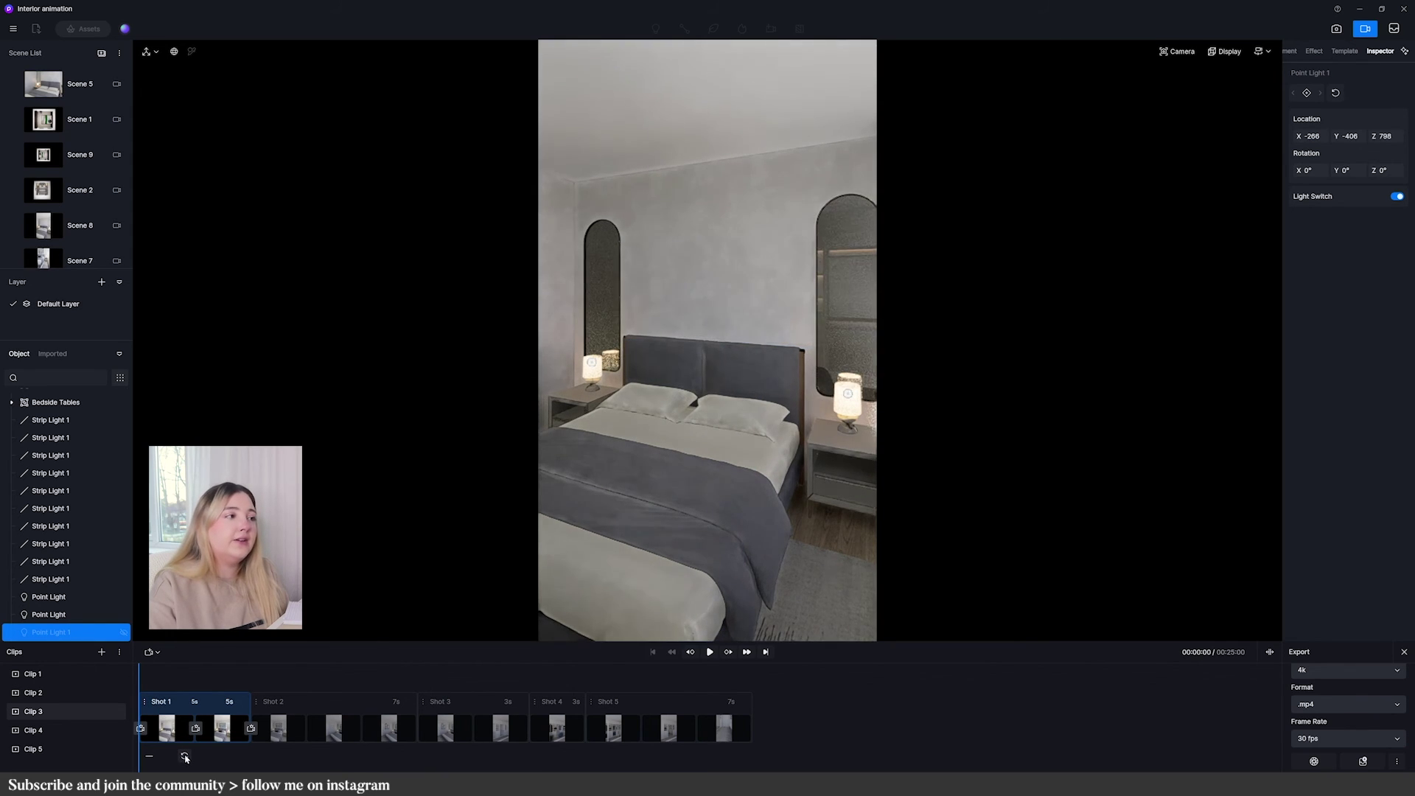
click(222, 728)
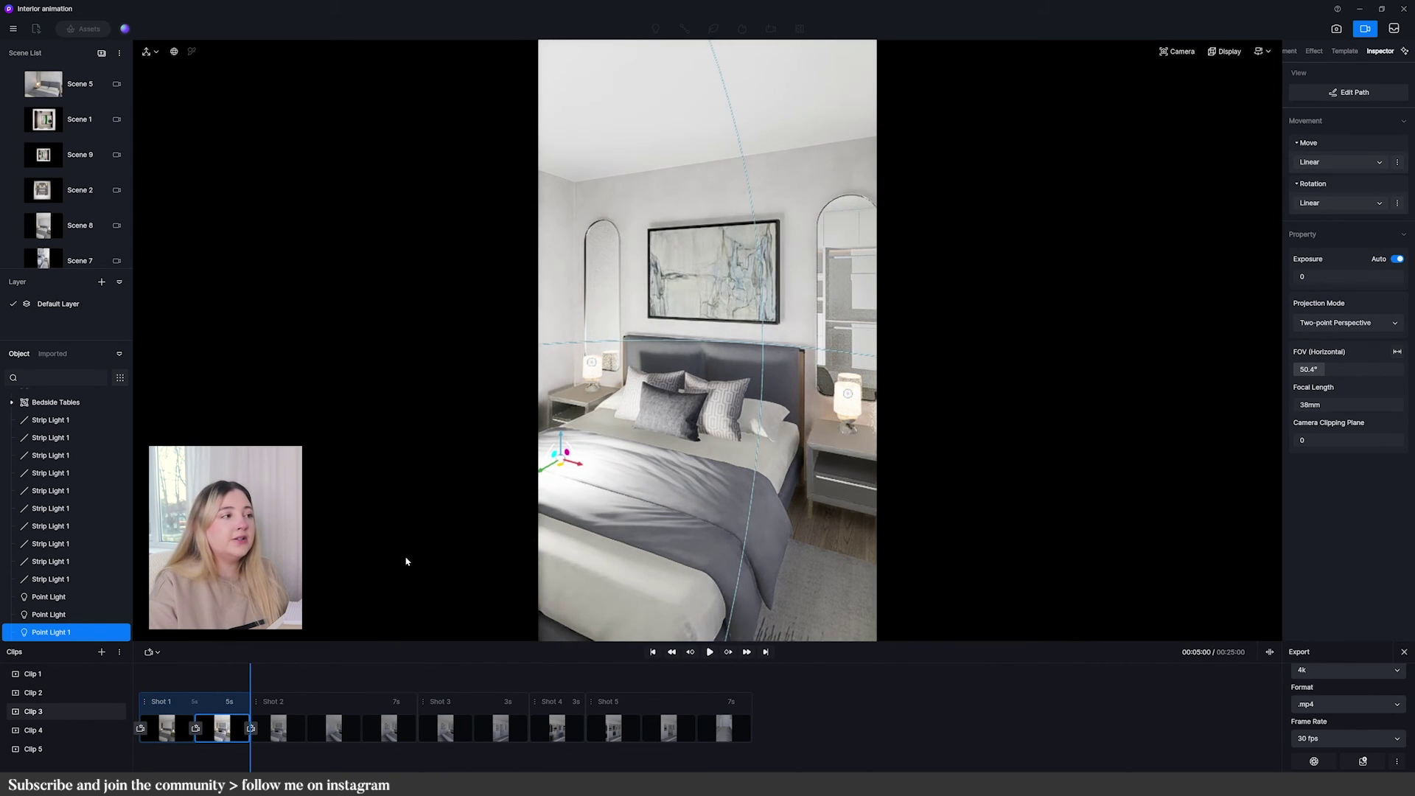
Hide Point Light 1 again and drop the exported D5 clip onto the main video track.
click(123, 634)
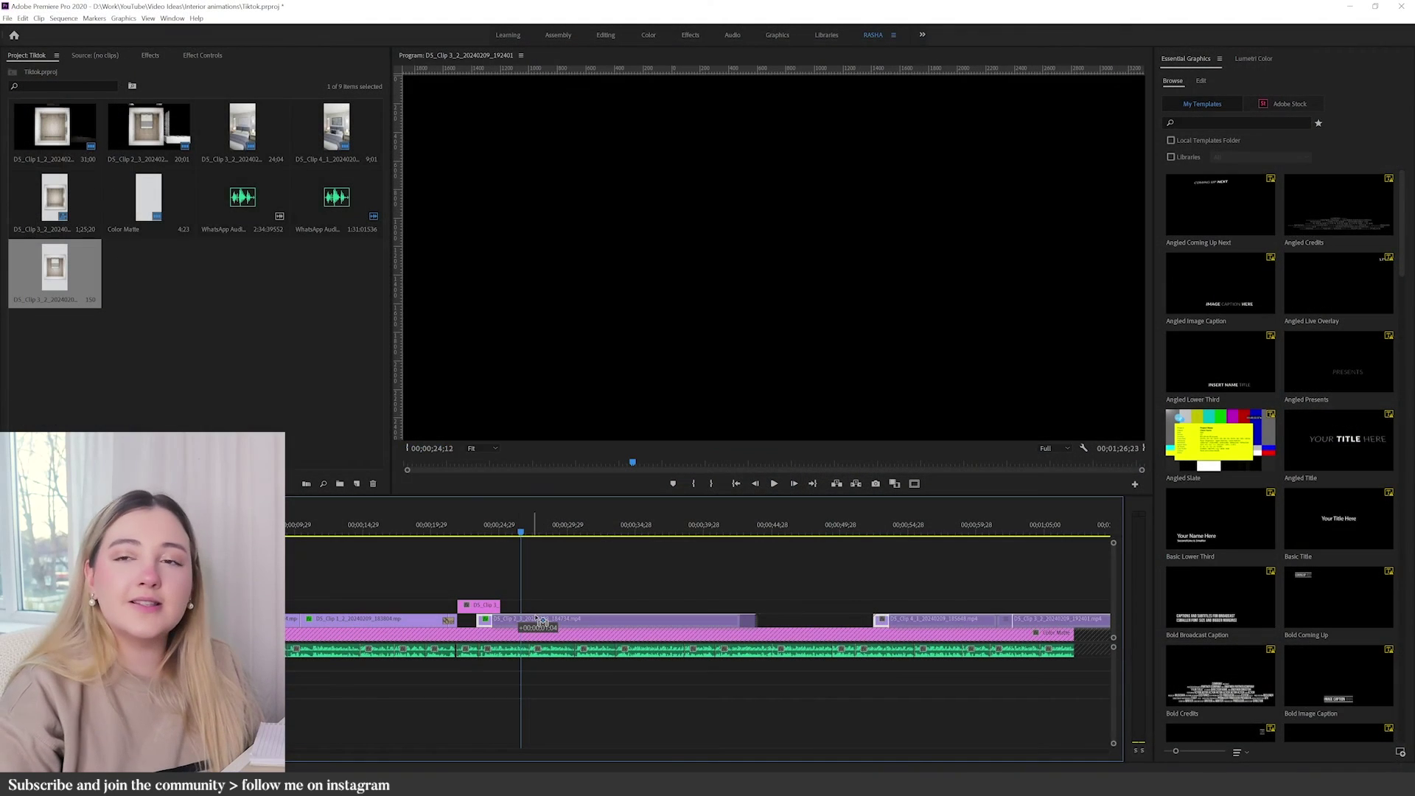
drag(486, 616, 492, 613)
click(496, 532)
Play back the vertical sequence to preview the top-down bedroom shot.
key(space)
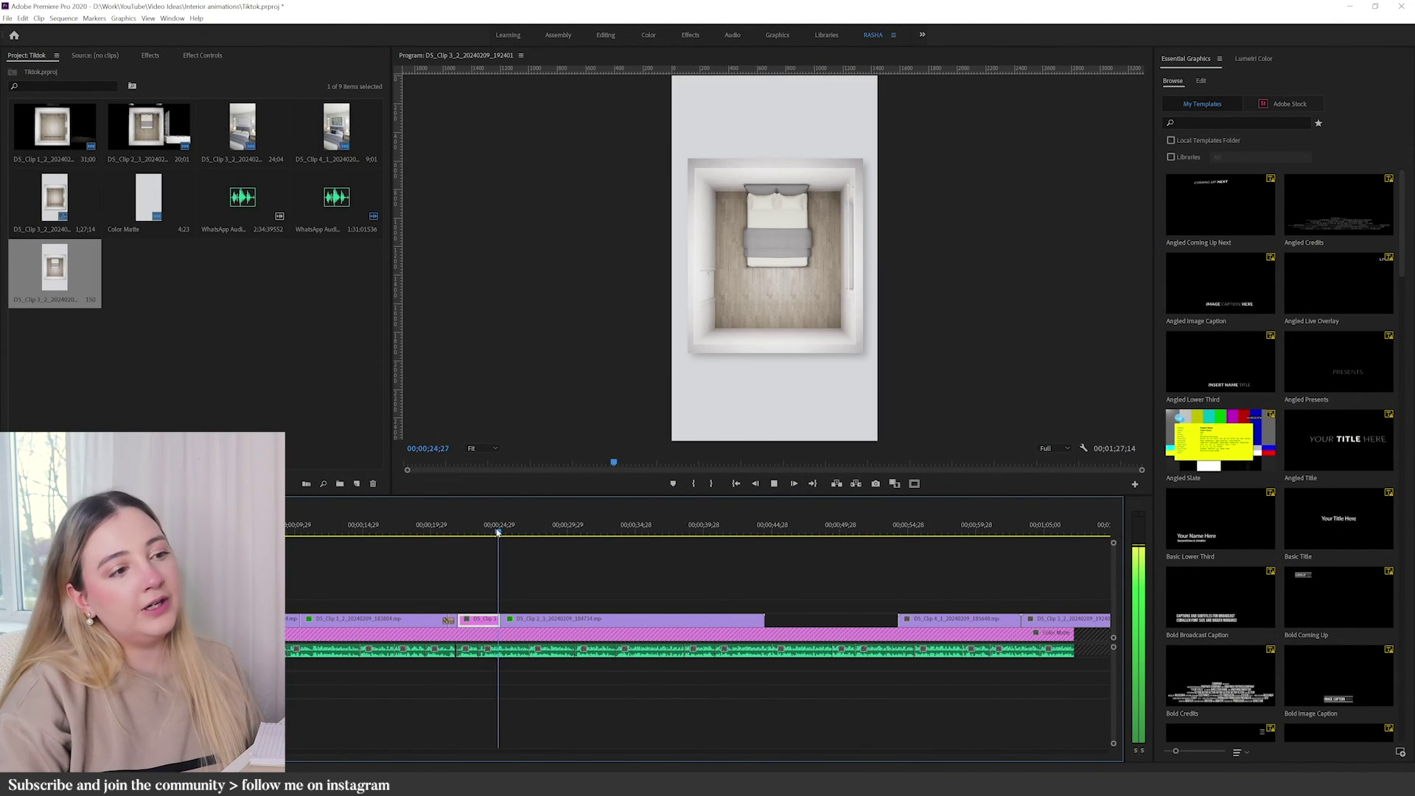